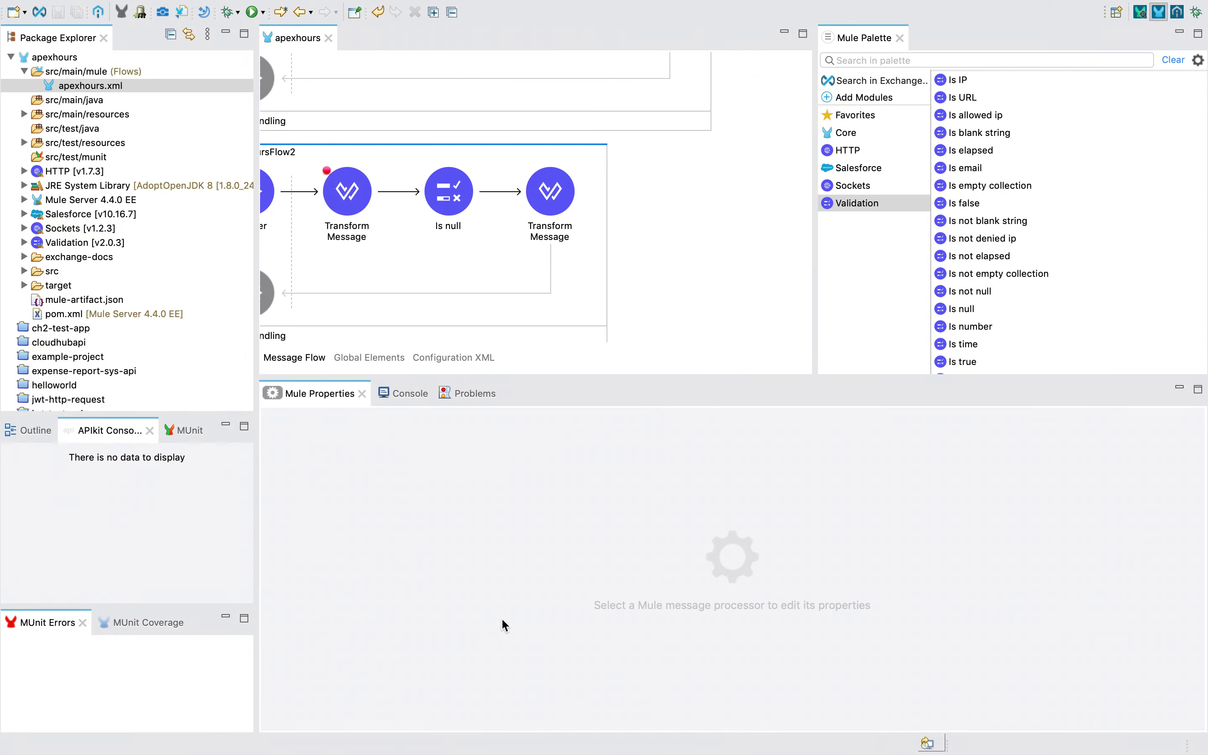
Return from the browser page to Anypoint Studio
{"action": "key", "text": "ctrl+Left"}
{"action": "left_click", "coordinate": [105, 430]}
{"action": "scroll", "coordinate": [106, 433], "scroll_direction": "up", "scroll_amount": 3}
{"action": "scroll", "coordinate": [106, 433], "scroll_direction": "up", "scroll_amount": 15}
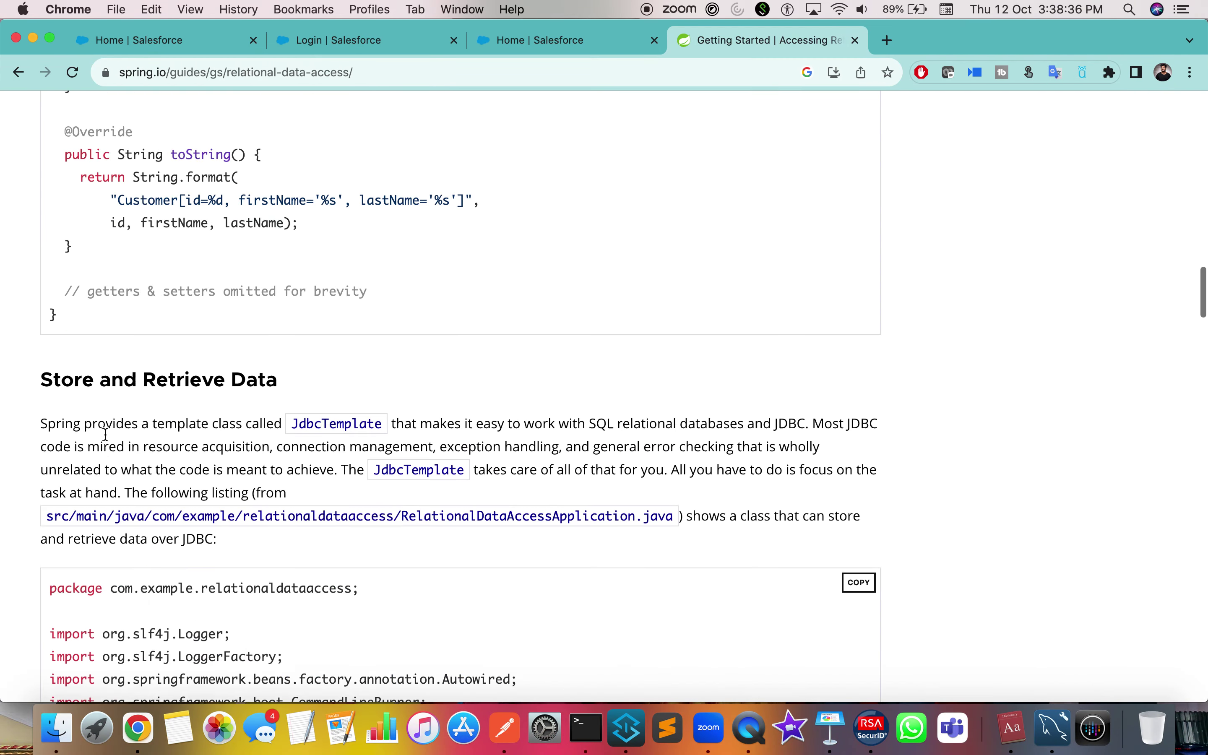
{"action": "left_click", "coordinate": [638, 730]}
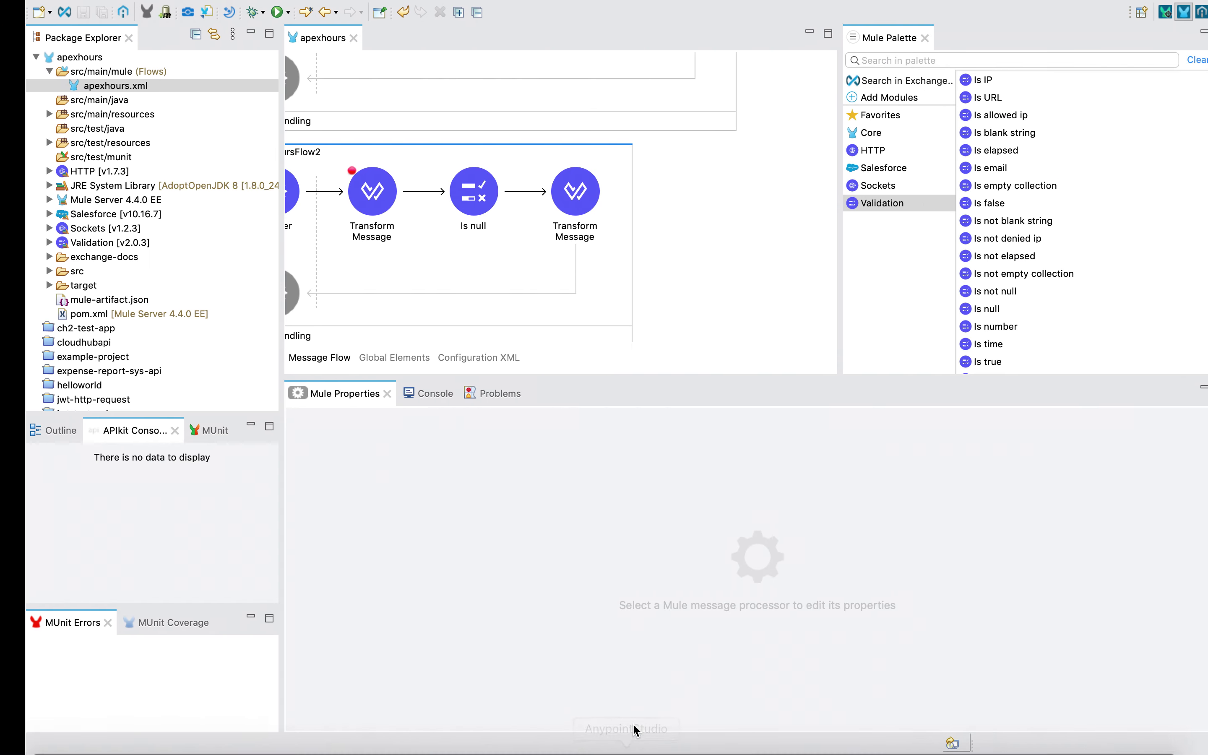
{"action": "scroll", "coordinate": [674, 256], "scroll_direction": "left", "scroll_amount": 2}
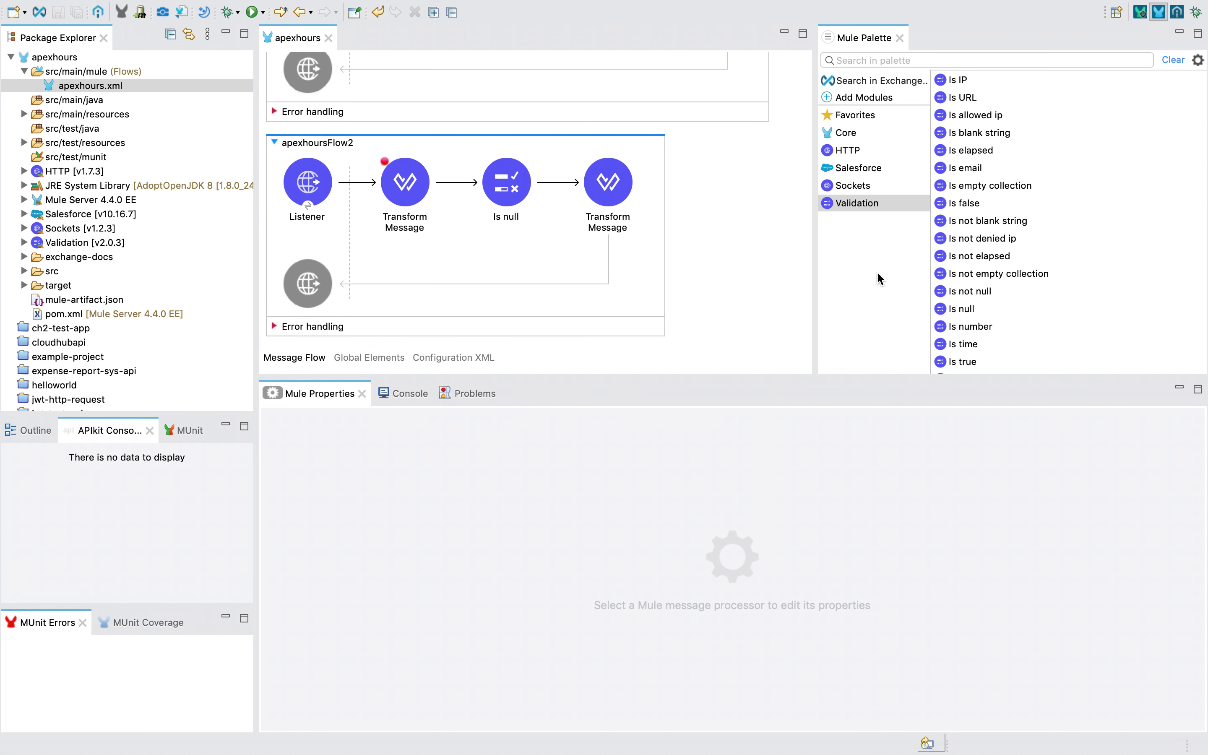
Add the Database module v1.14.0 to the apexhours project from Add Modules
{"action": "left_click", "coordinate": [875, 246]}
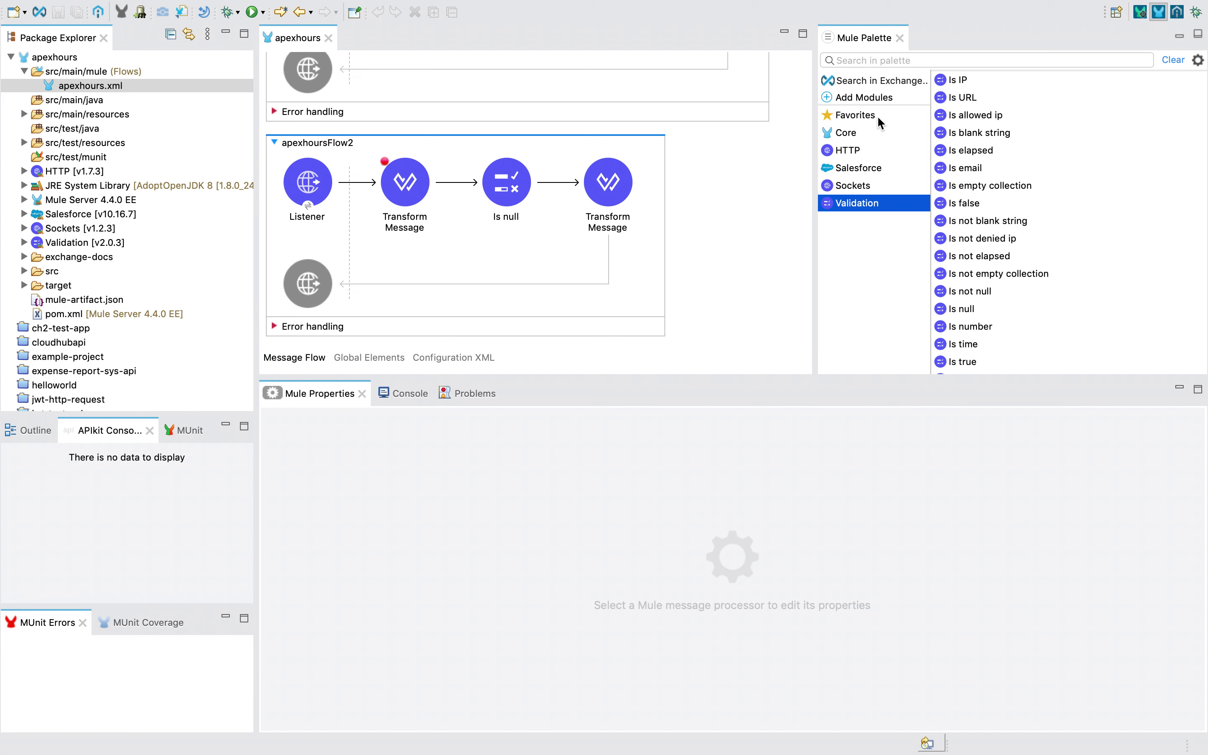
{"action": "left_click", "coordinate": [854, 97]}
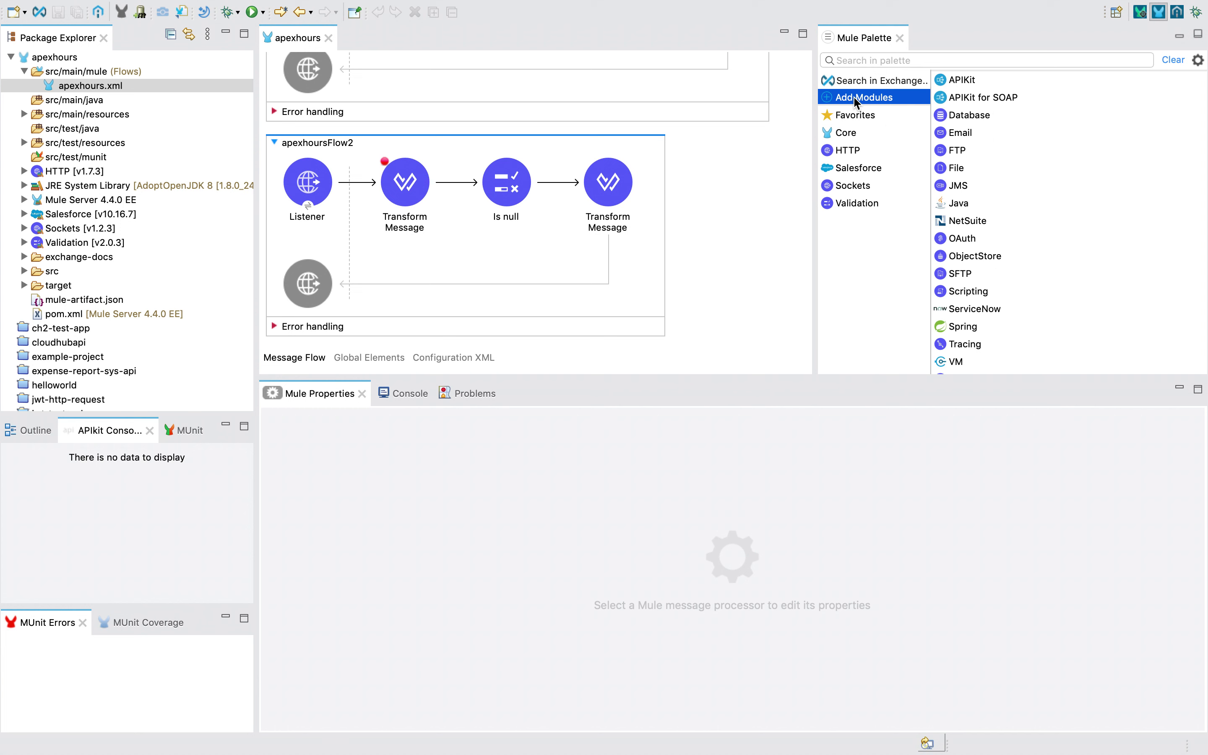
{"action": "left_click", "coordinate": [969, 120]}
{"action": "left_click_drag", "start_coordinate": [969, 125], "coordinate": [872, 171]}
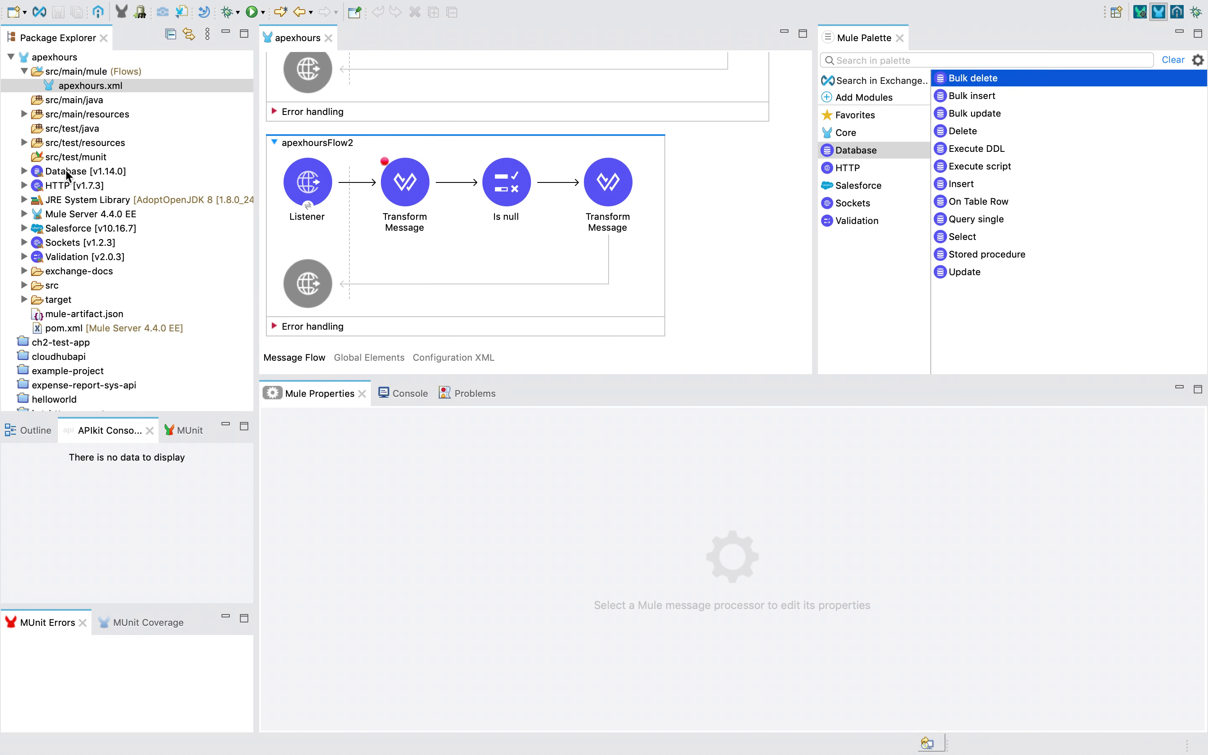
Remove the Database module from the project via the palette
{"action": "left_click", "coordinate": [65, 171]}
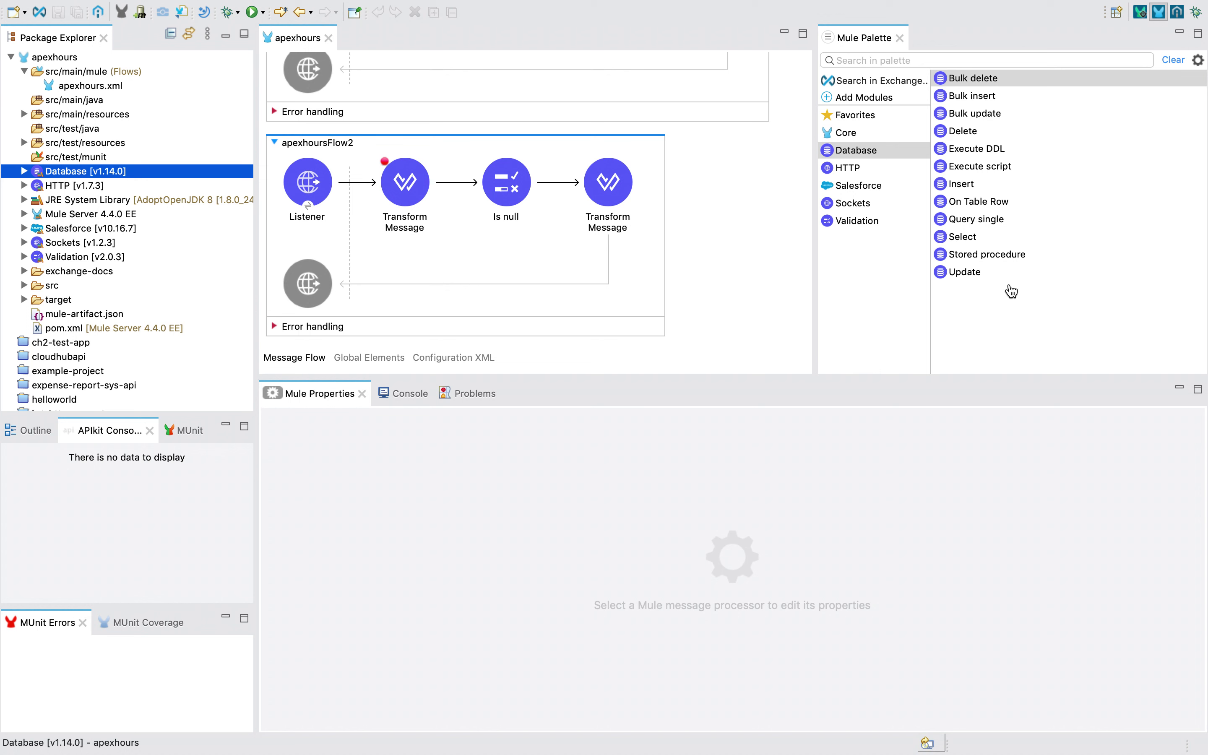
{"action": "right_click", "coordinate": [862, 145]}
{"action": "left_click", "coordinate": [890, 158]}
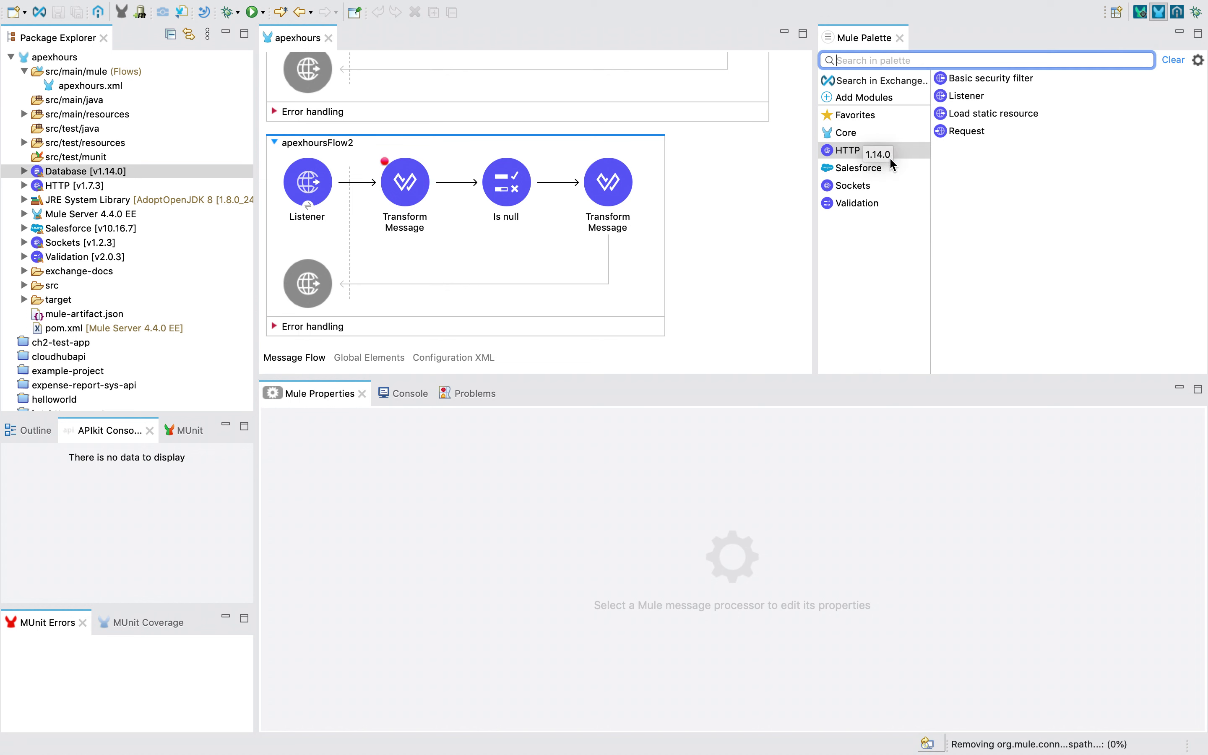
Create apexhoursFlow3 by dropping the Database Select operation, found by searching 'sel', onto the canvas
{"action": "left_click", "coordinate": [862, 60]}
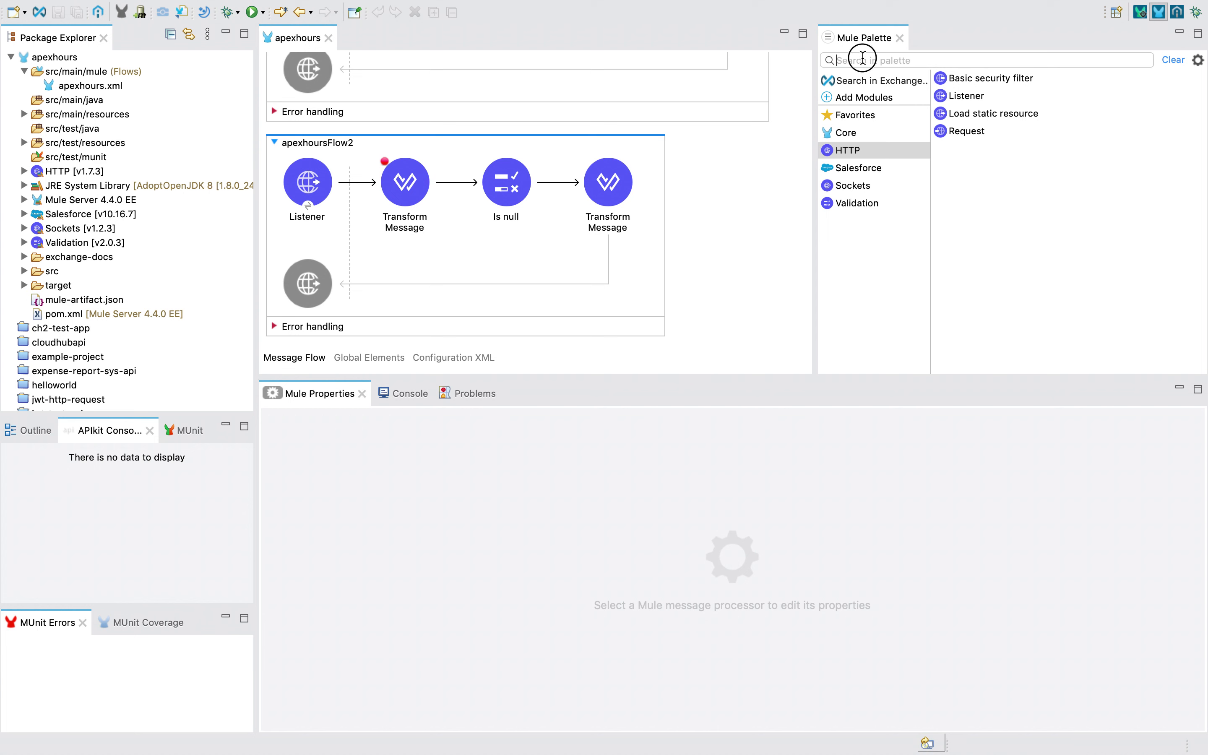
{"action": "type", "text": "select"}
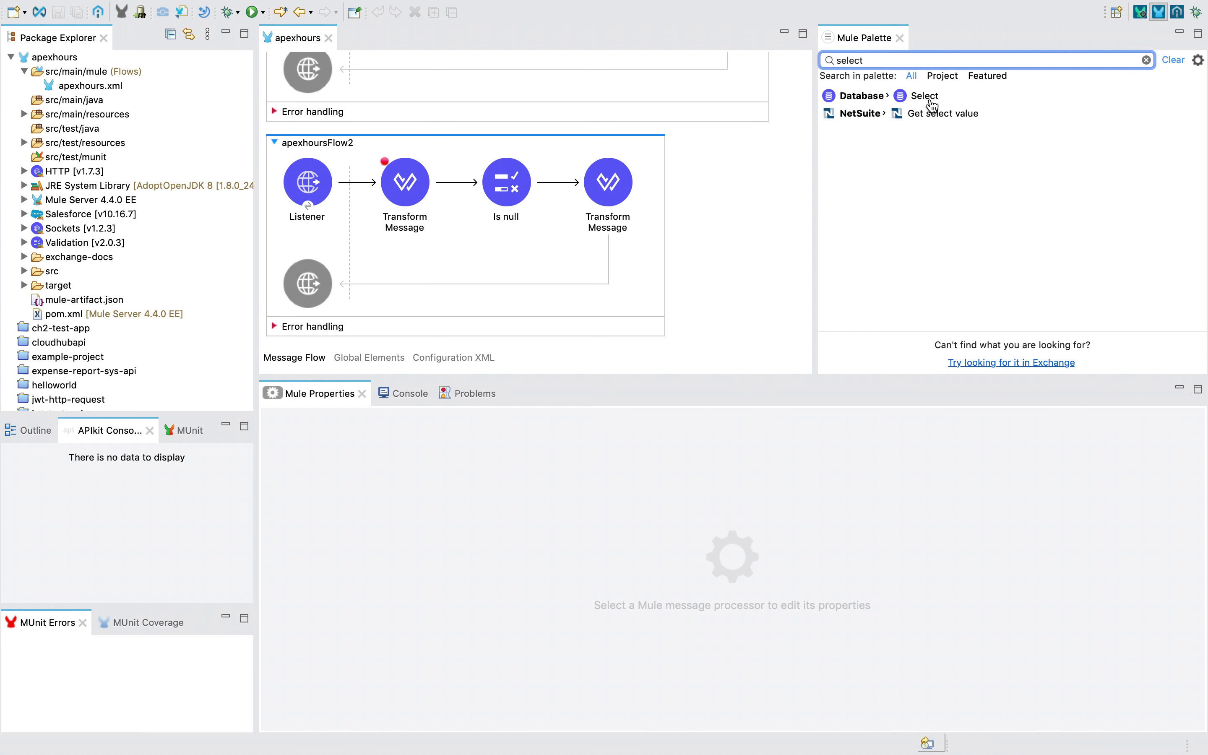
{"action": "left_click_drag", "start_coordinate": [932, 105], "coordinate": [690, 343]}
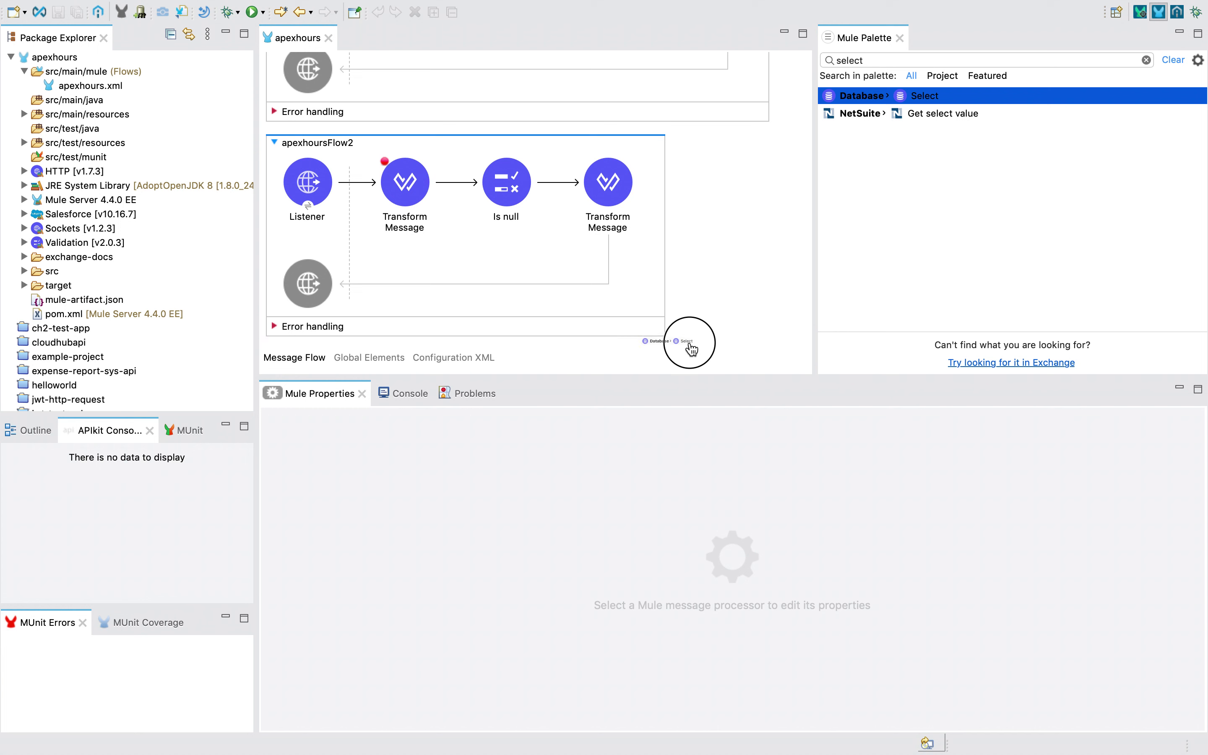
{"action": "left_click_drag", "start_coordinate": [965, 101], "coordinate": [735, 288]}
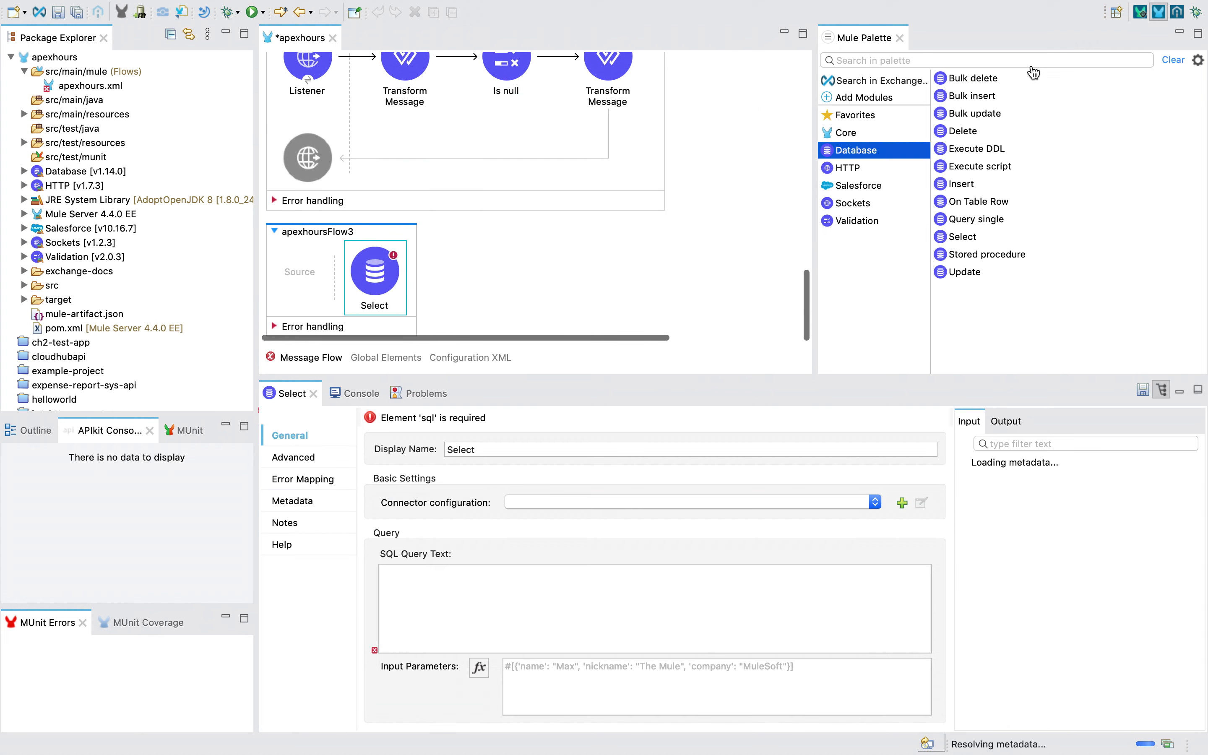
{"action": "left_click", "coordinate": [381, 278]}
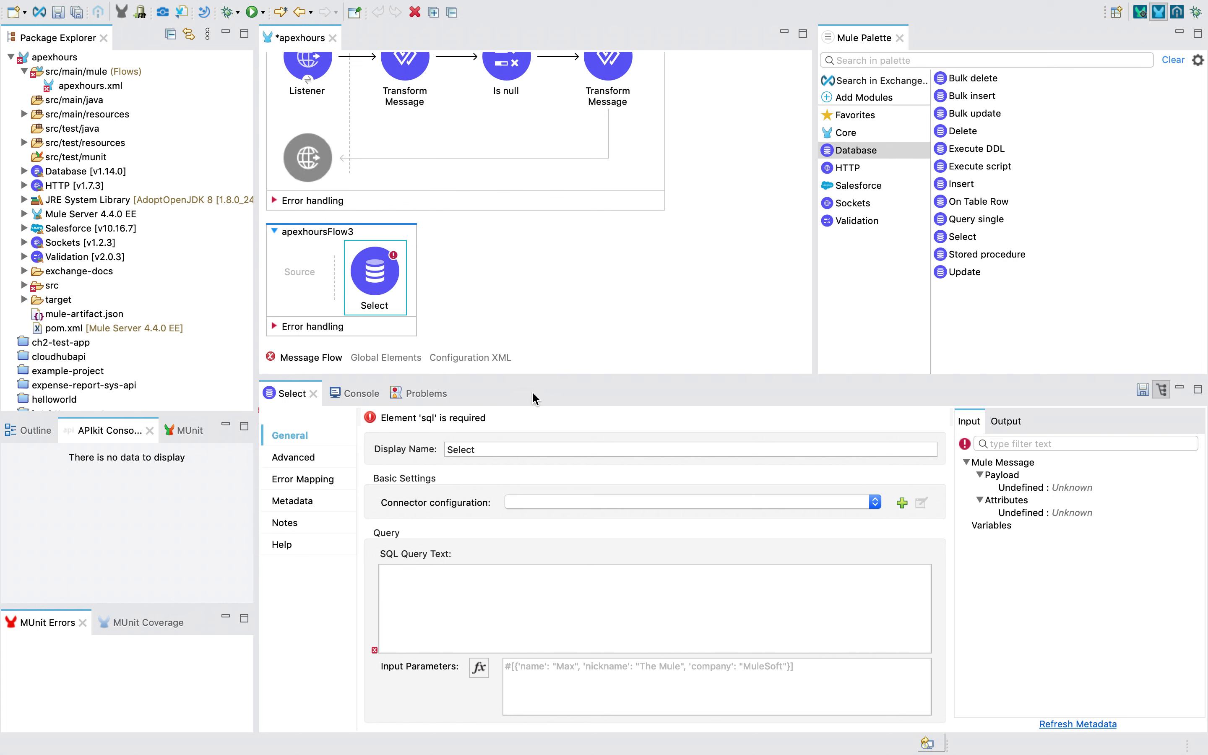
Add an HTTP Listener as the source of apexhoursFlow3
{"action": "left_click", "coordinate": [886, 60]}
{"action": "type", "text": "htp"}
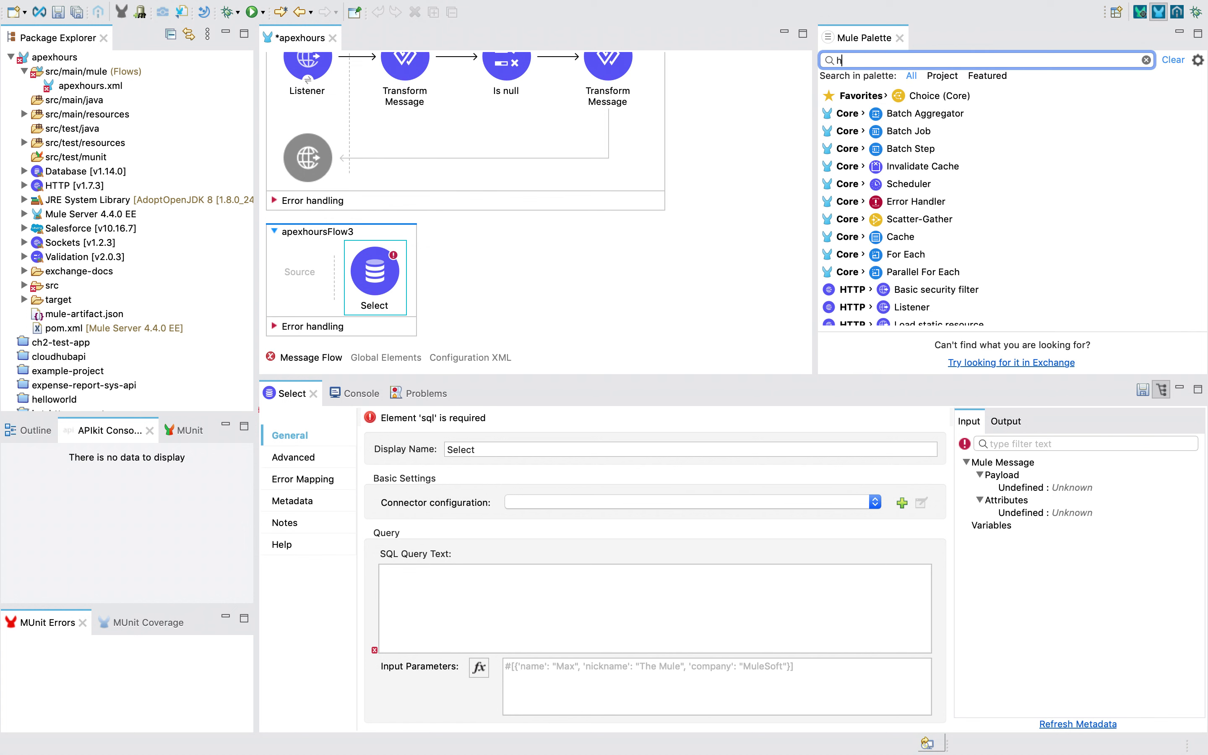
{"action": "key", "text": "BackSpace"}
{"action": "key", "text": "BackSpace"}
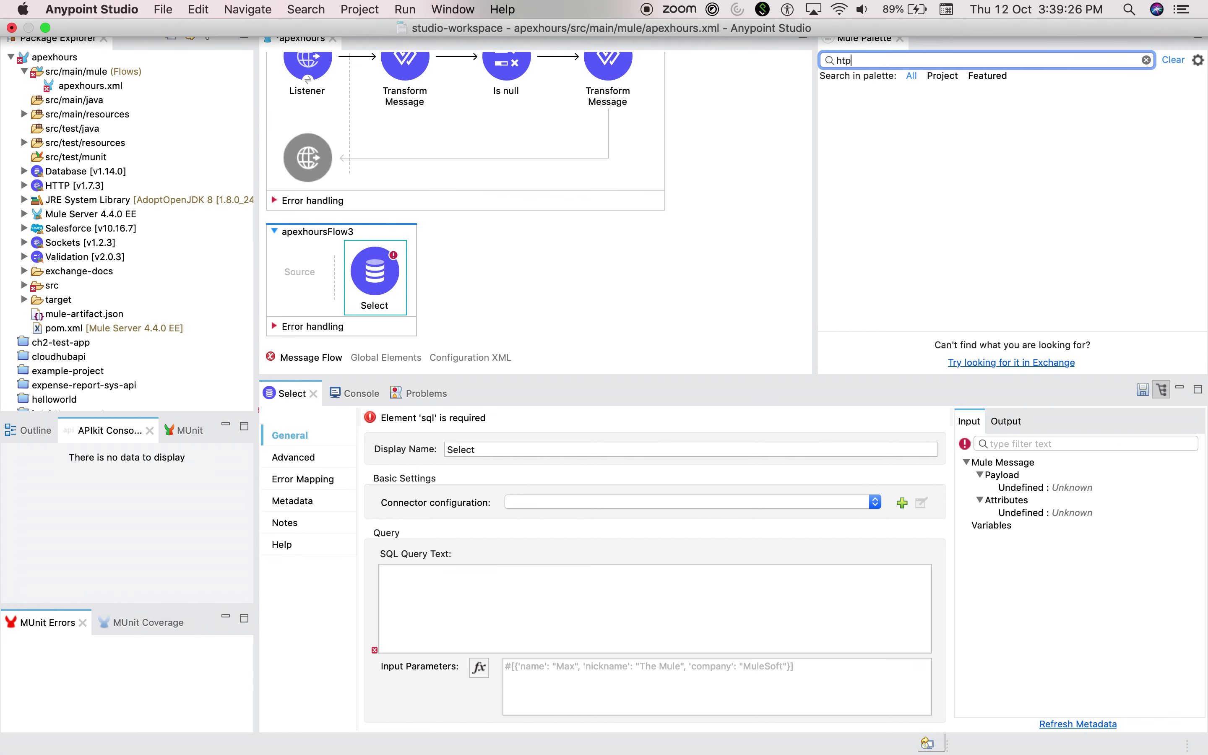
{"action": "left_click_drag", "start_coordinate": [912, 113], "coordinate": [265, 275]}
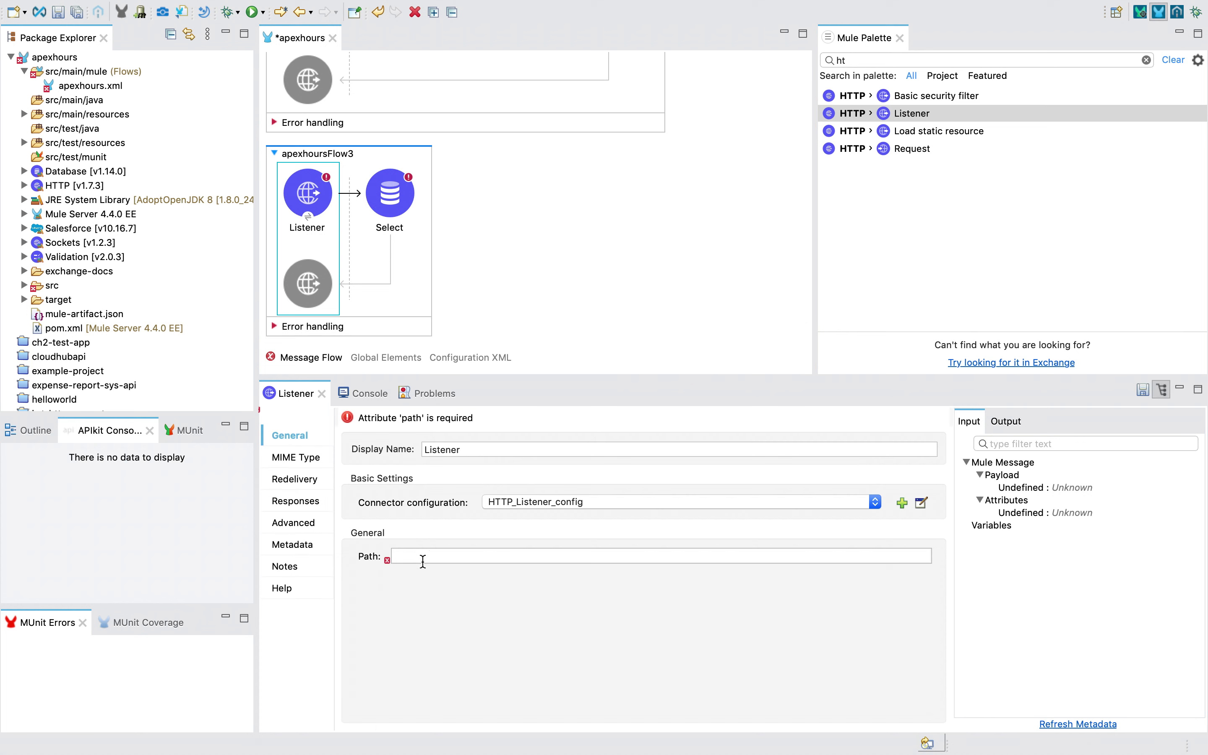
Set the listener's path to /database and display name to Database, then save
{"action": "left_click", "coordinate": [423, 556]}
{"action": "type", "text": "/database"}
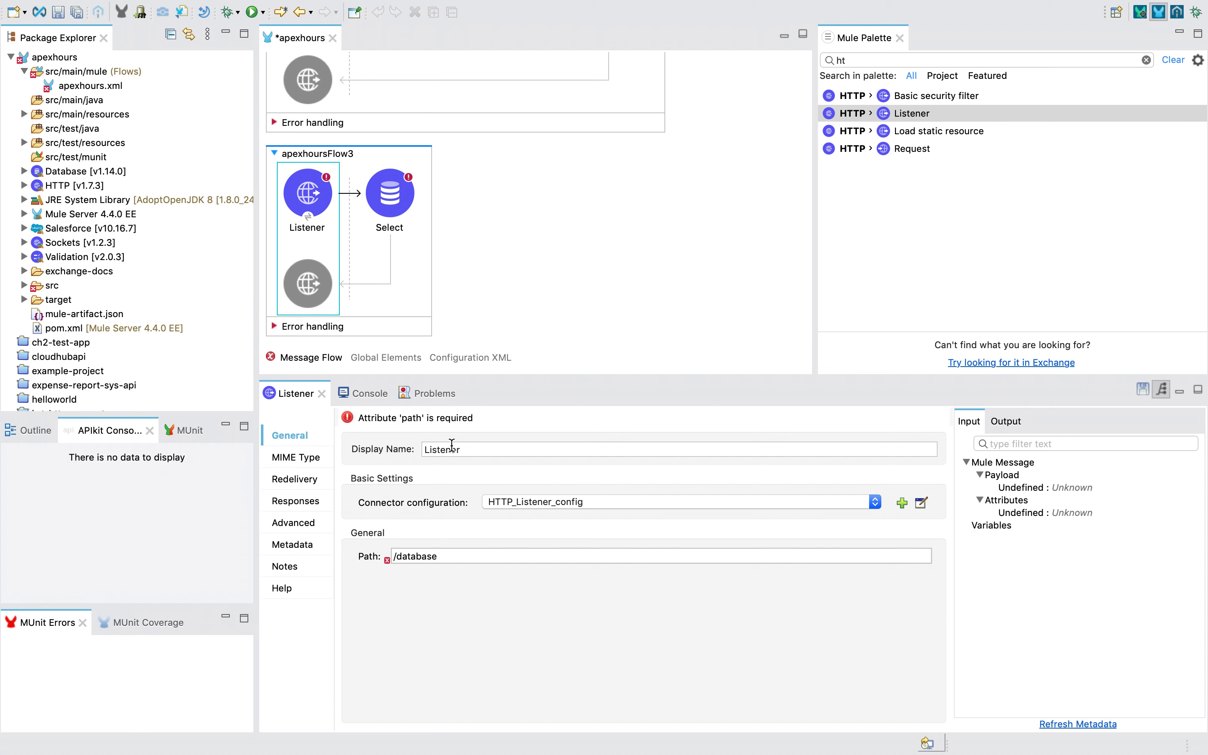
{"action": "left_click", "coordinate": [467, 450]}
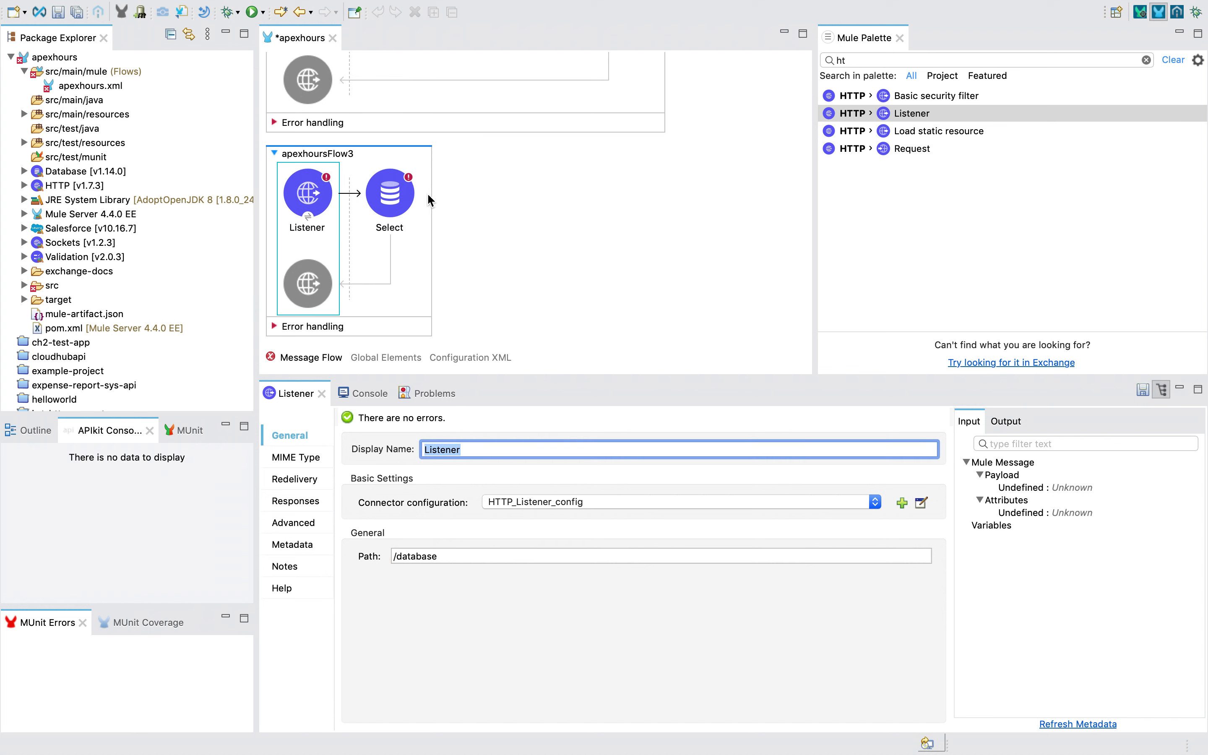
{"action": "scroll", "coordinate": [325, 248], "scroll_direction": "up", "scroll_amount": 10}
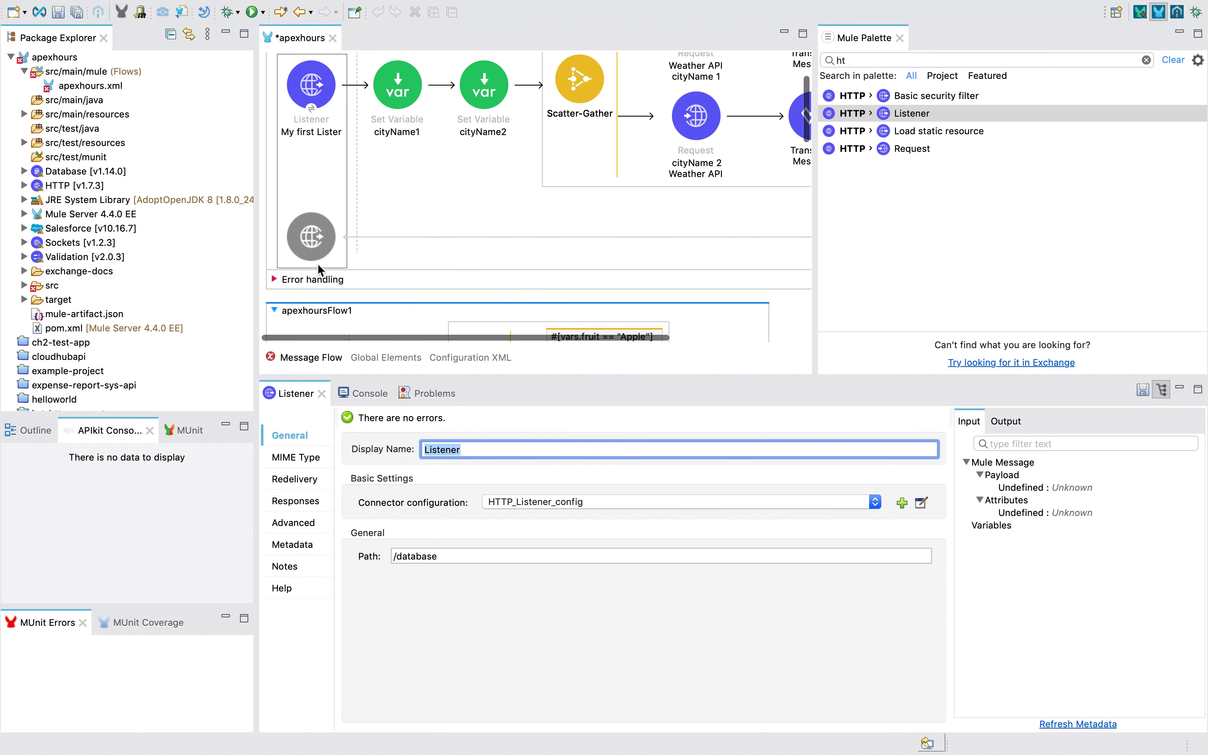
{"action": "scroll", "coordinate": [337, 310], "scroll_direction": "down", "scroll_amount": 10}
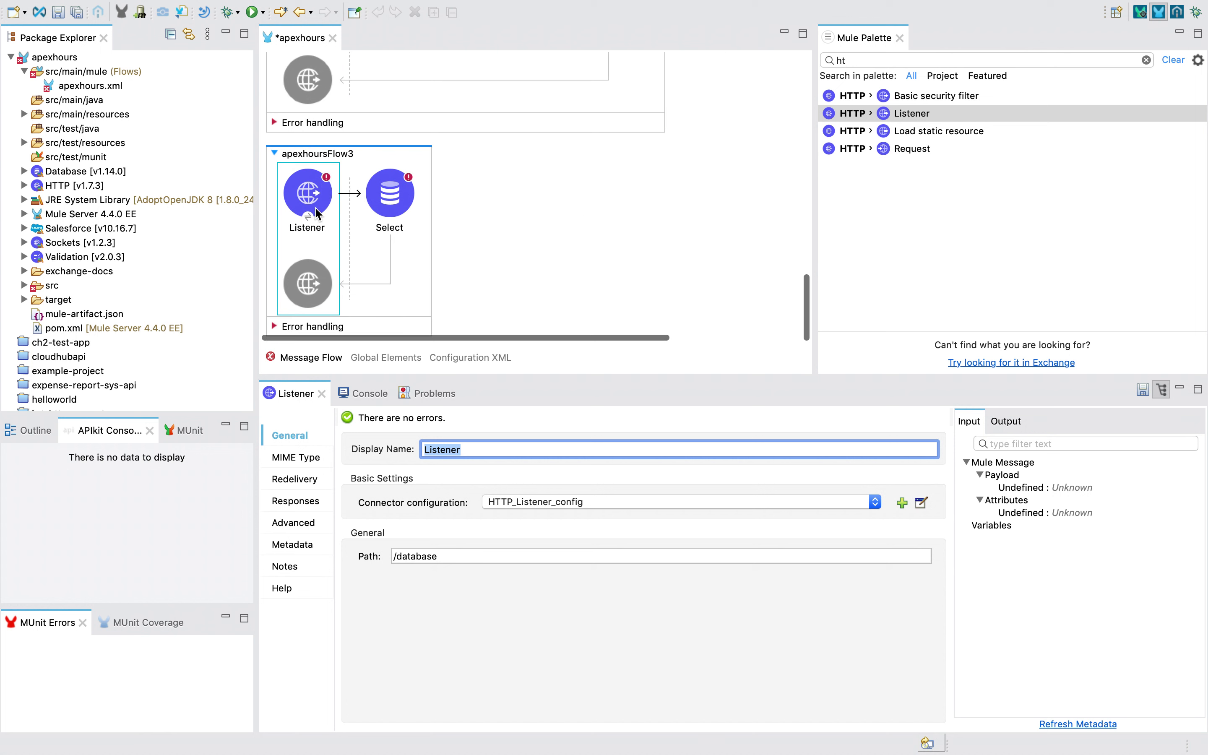
{"action": "left_click", "coordinate": [449, 553]}
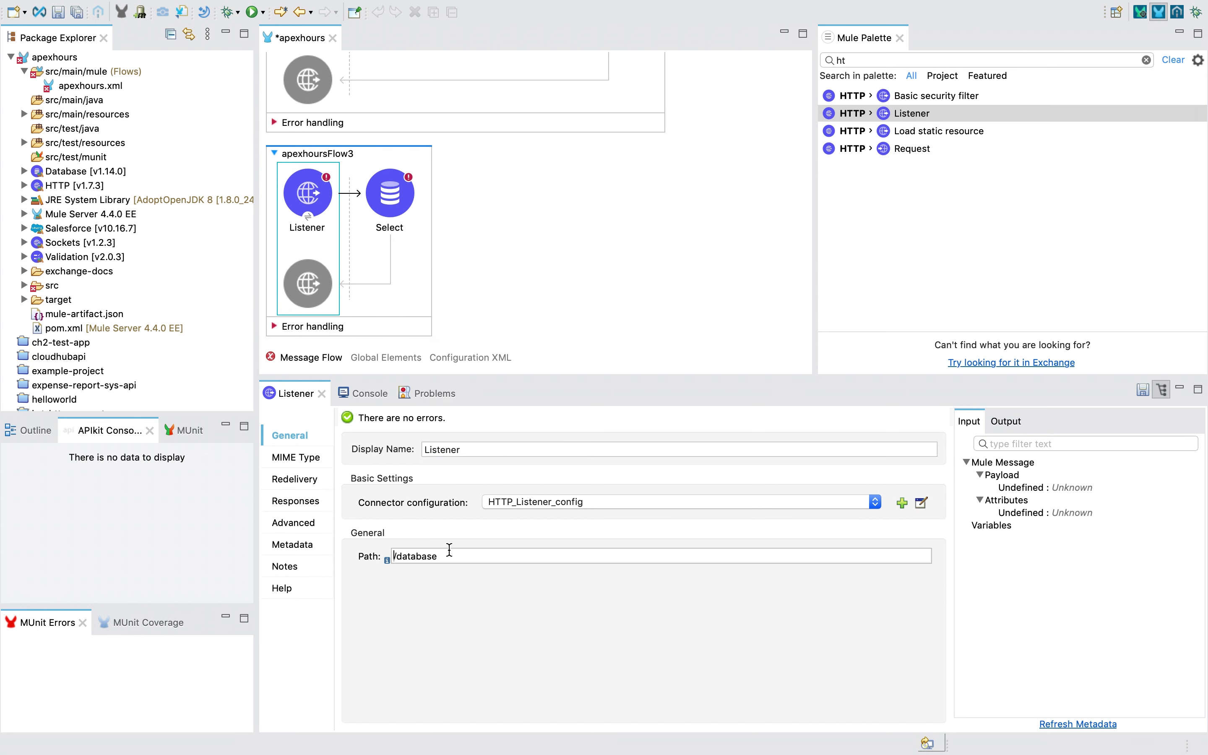
{"action": "double_click", "coordinate": [445, 449]}
{"action": "type", "text": "Database"}
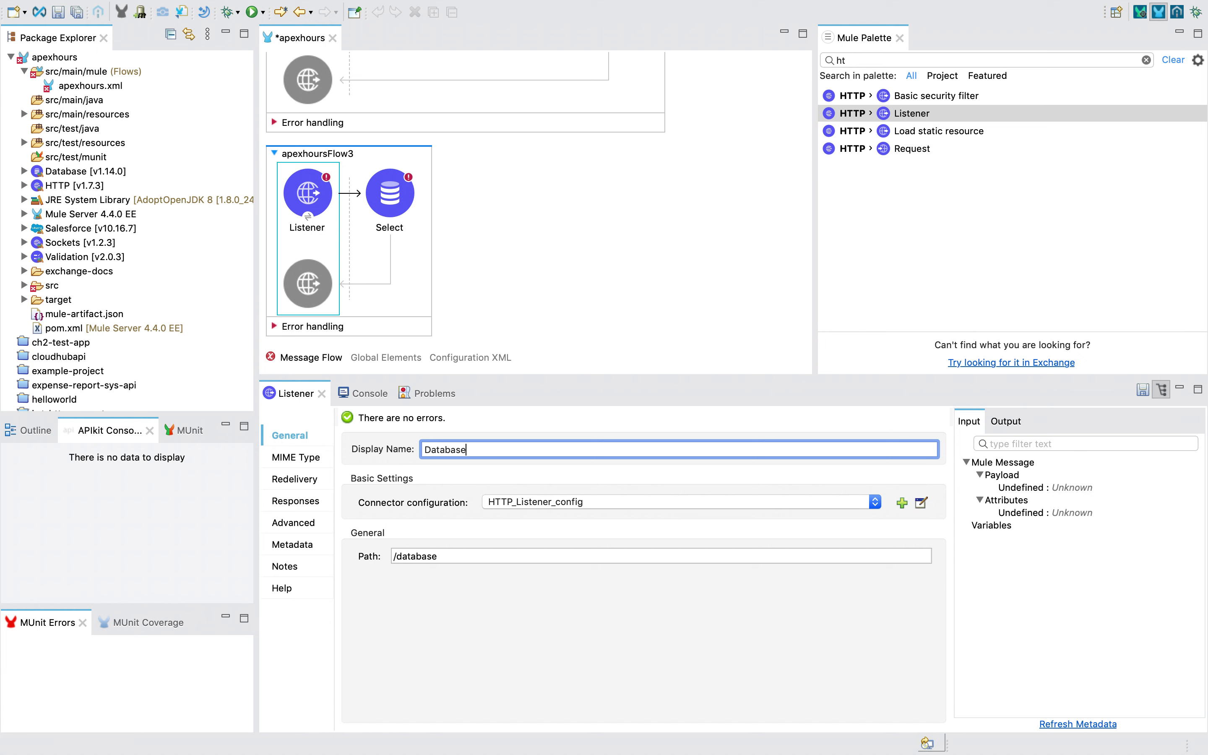
{"action": "key", "text": "super+s"}
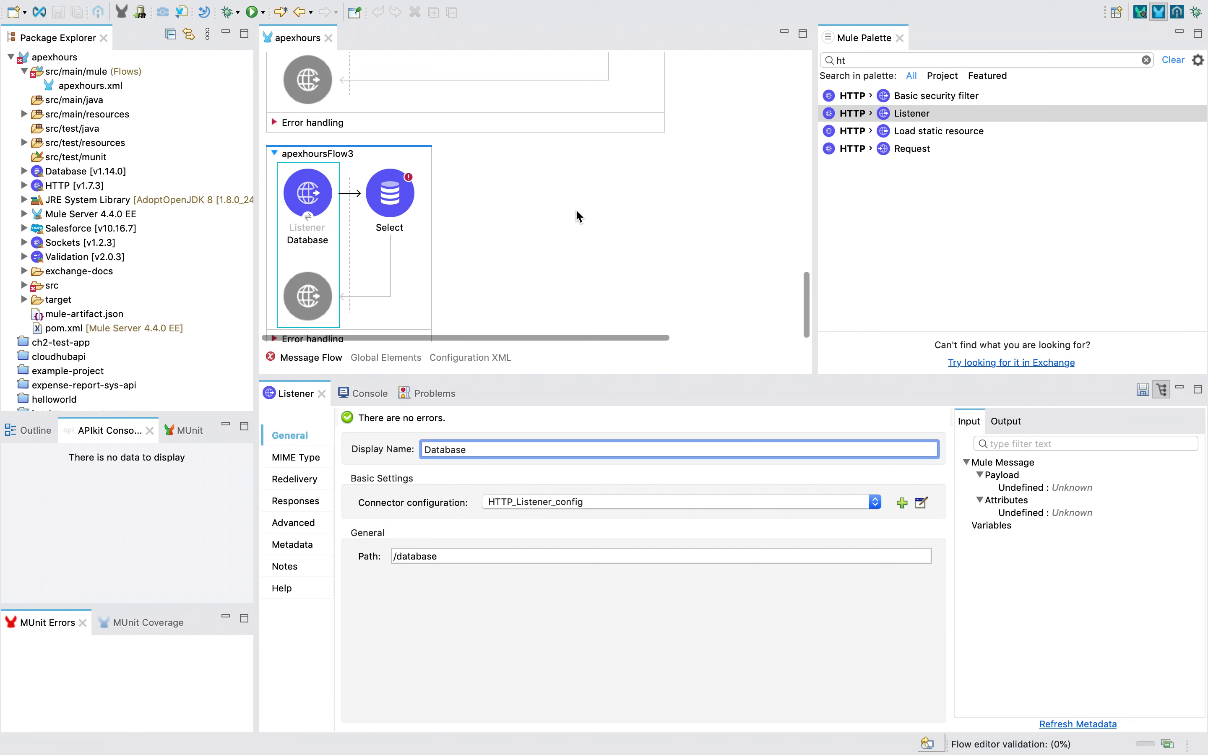
{"action": "left_click", "coordinate": [389, 199]}
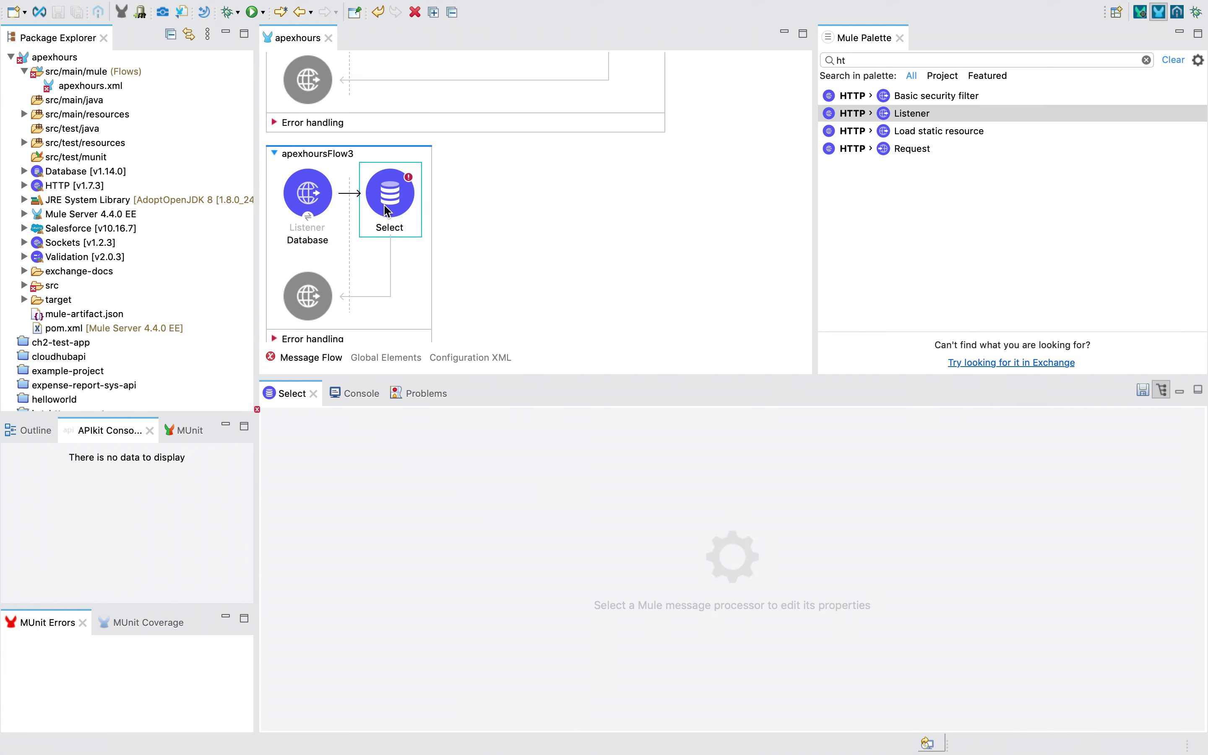
Create a new Database_Config configuration, checking the Database configuration slide
{"action": "left_click", "coordinate": [749, 503]}
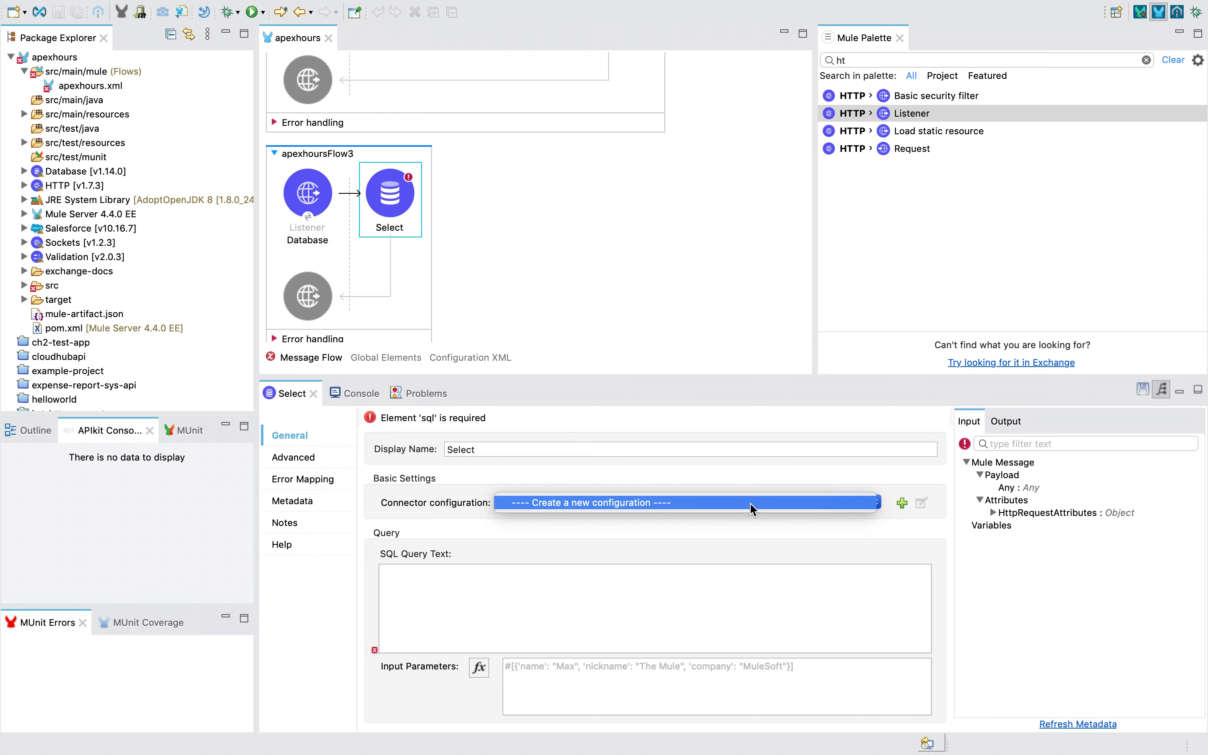
{"action": "left_click", "coordinate": [752, 568]}
{"action": "left_click", "coordinate": [902, 506]}
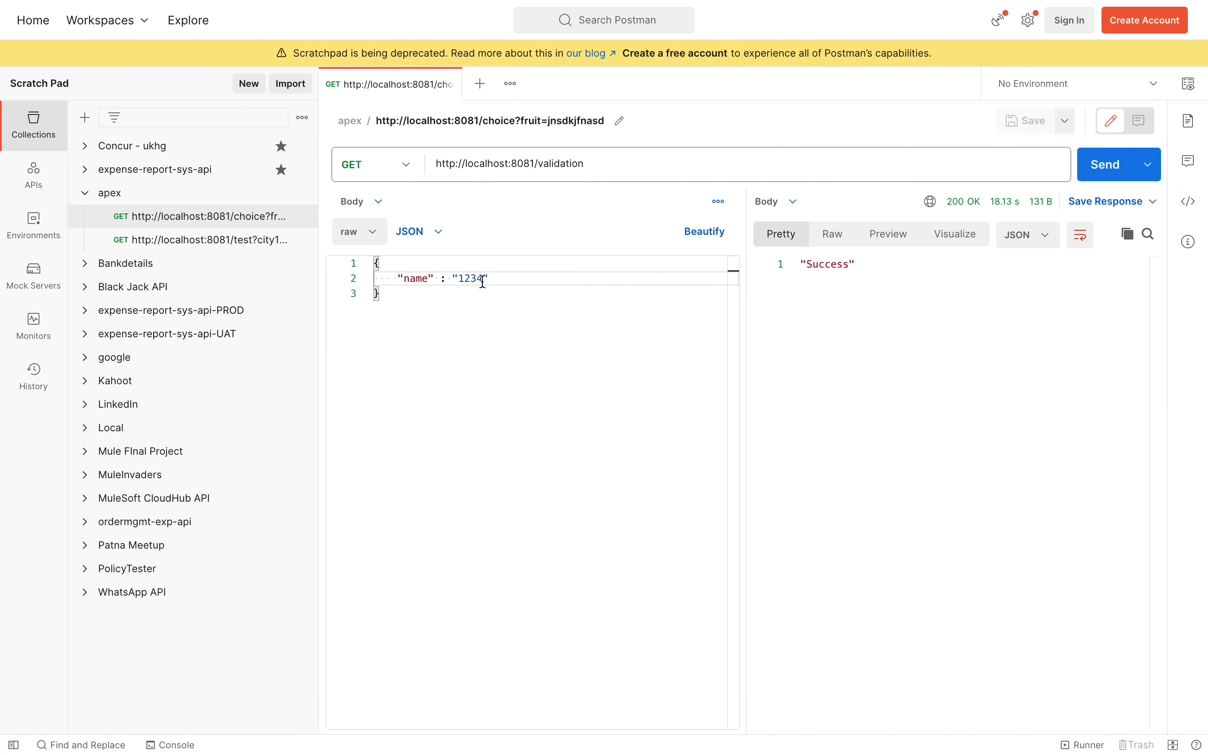
{"action": "key", "text": "ctrl+Right"}
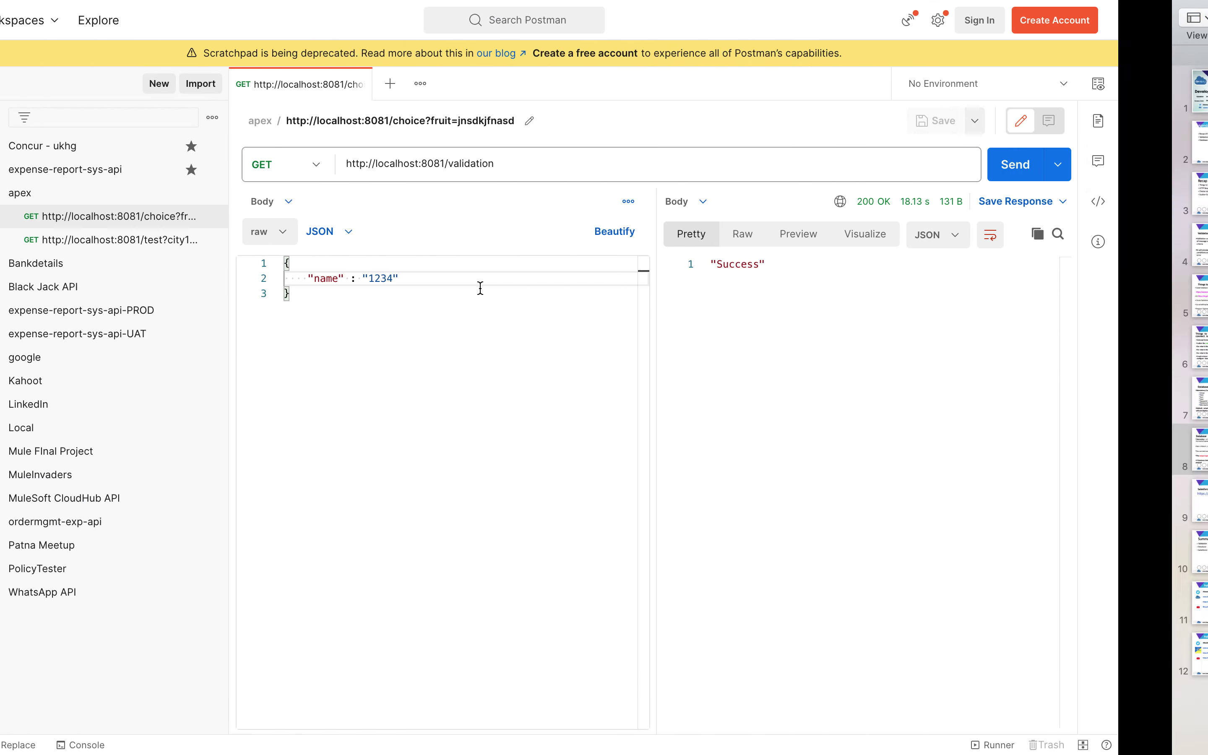
{"action": "left_click", "coordinate": [34, 405]}
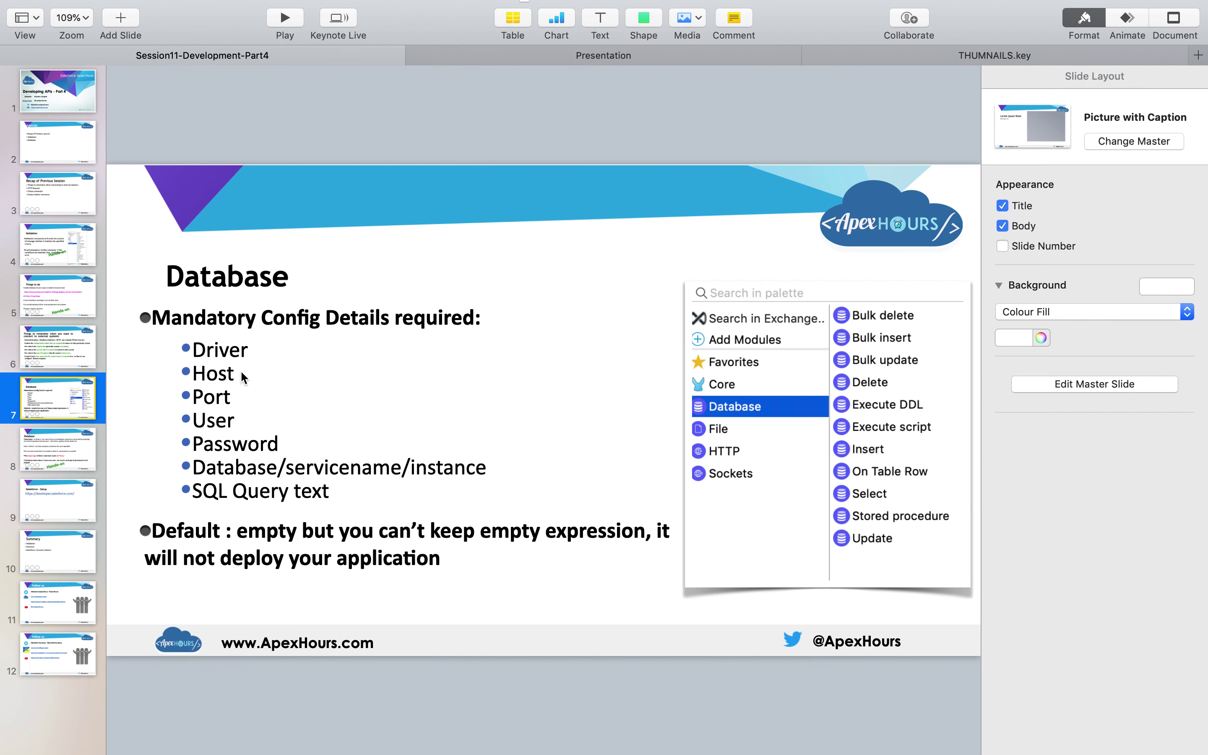
{"action": "key", "text": "ctrl+Left"}
{"action": "key", "text": "ctrl+Left"}
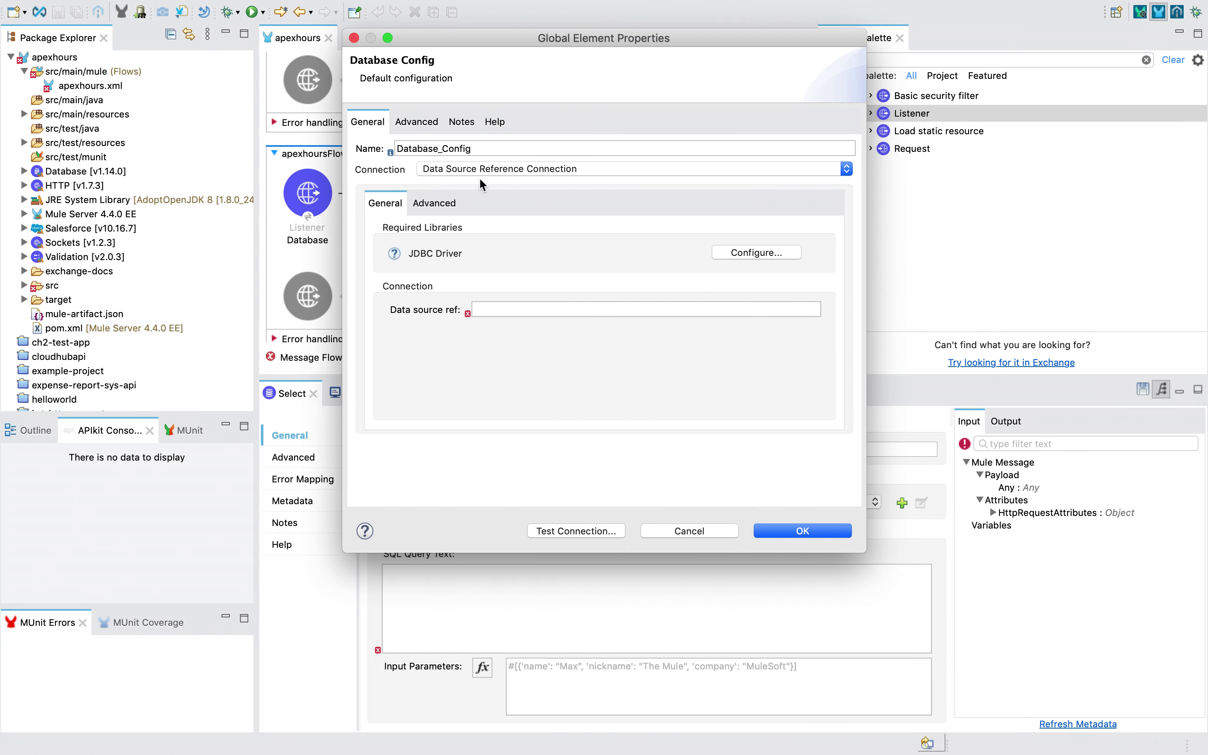
Set the connection type to MySQL Connection after briefly trying Generic Connection
{"action": "left_click", "coordinate": [504, 169]}
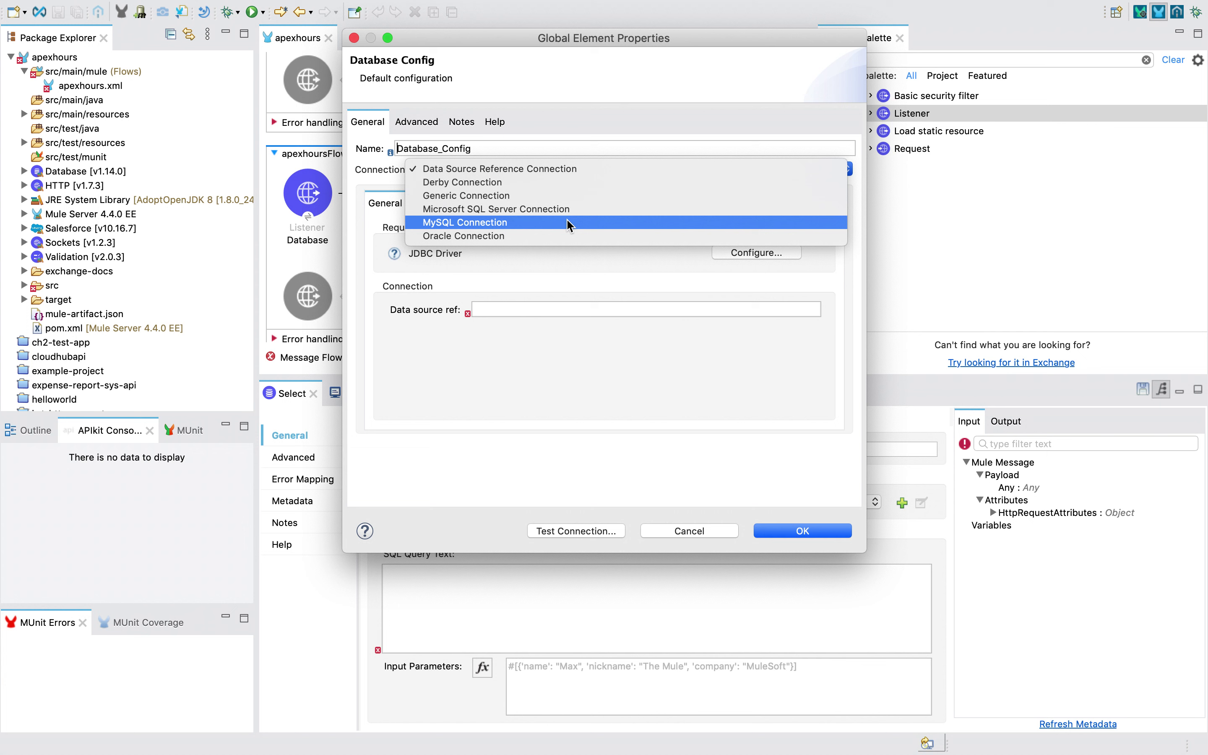
{"action": "left_click", "coordinate": [486, 195]}
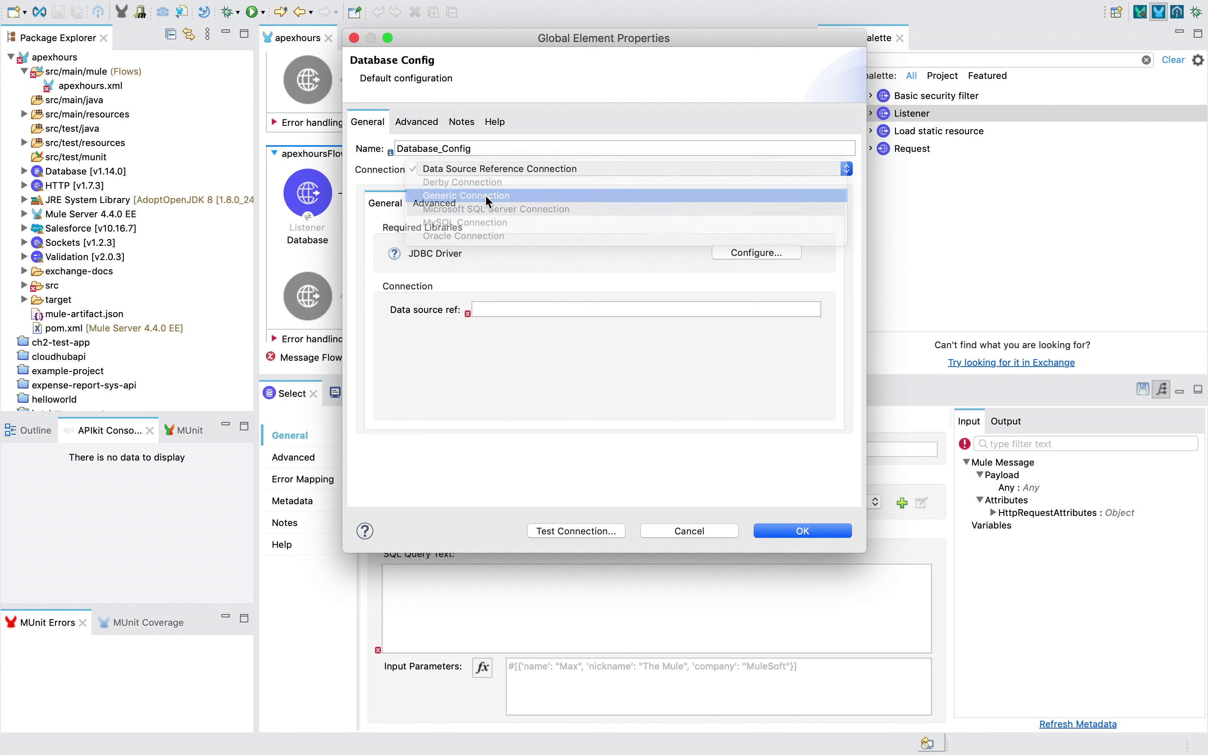
{"action": "left_click", "coordinate": [559, 307]}
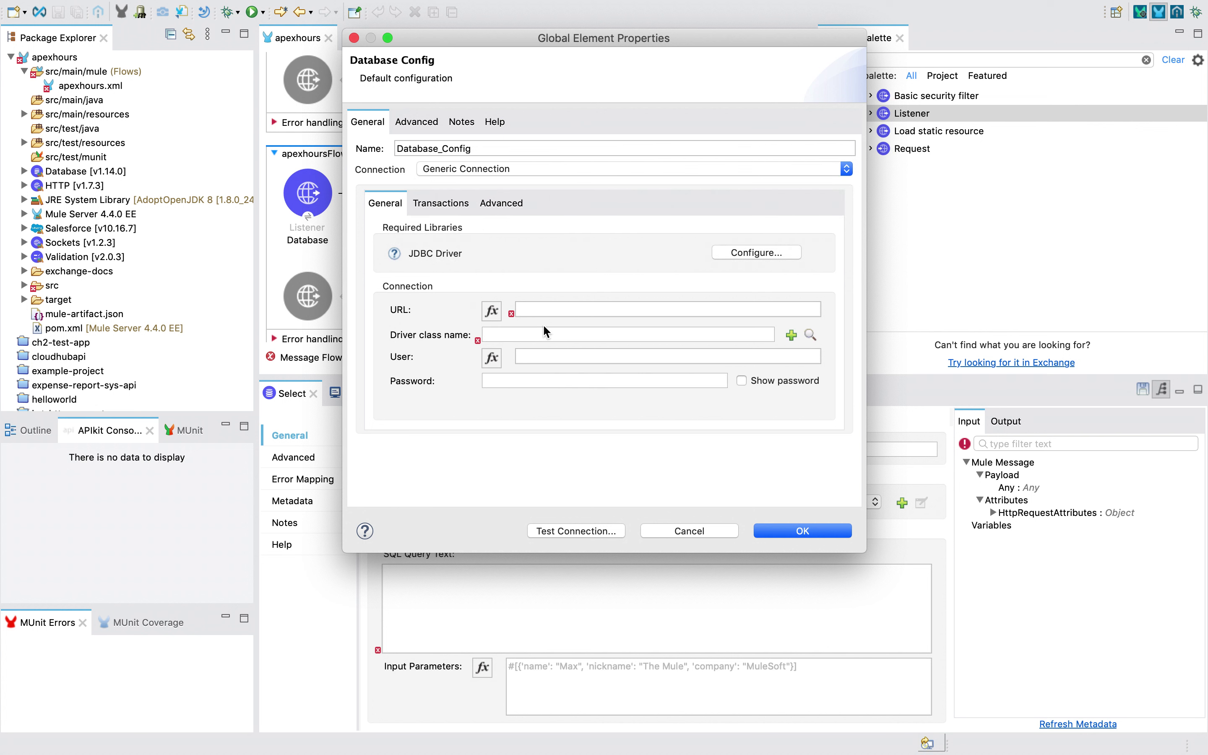
{"action": "left_click", "coordinate": [817, 170]}
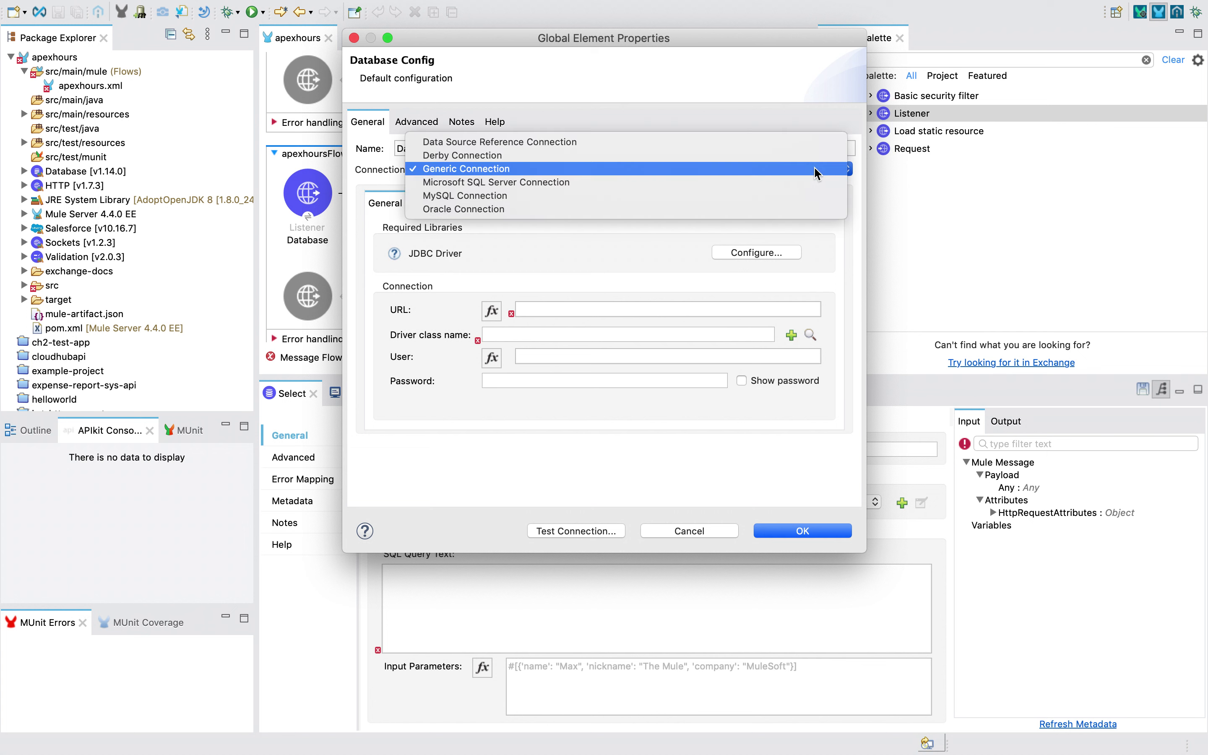
{"action": "left_click", "coordinate": [496, 194]}
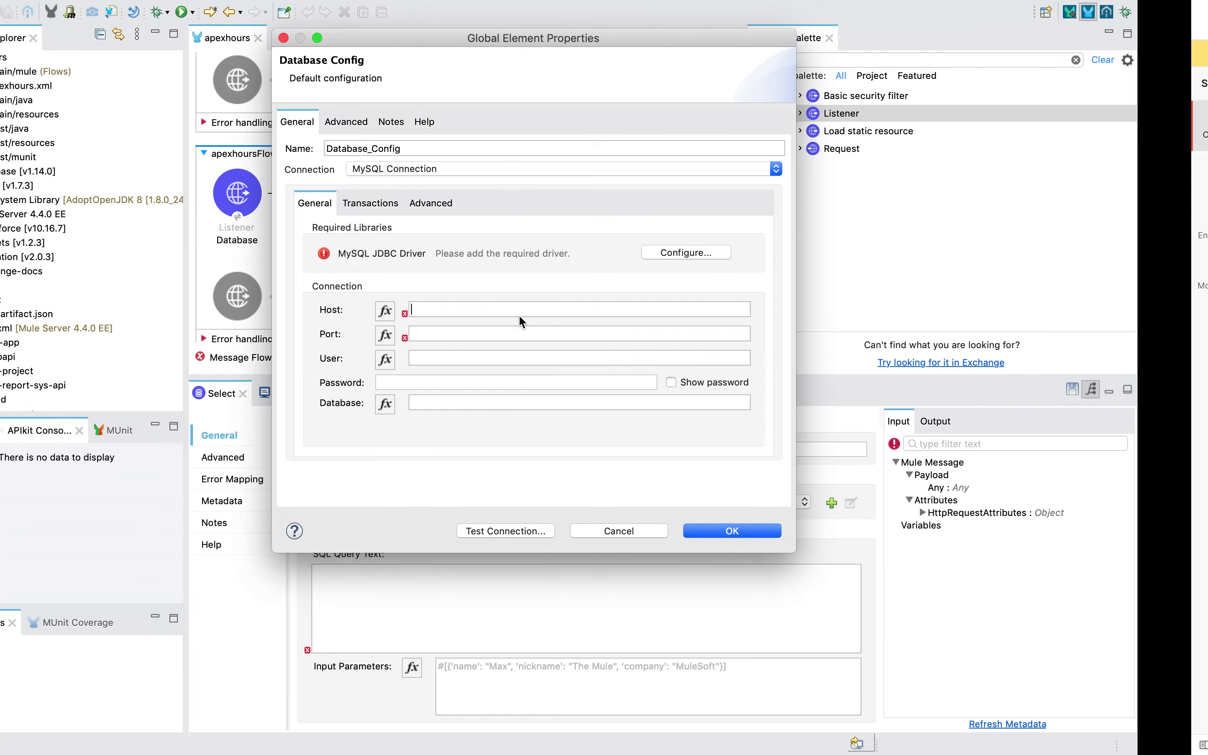
Add the recommended MySQL JDBC driver mysql-connector-java-8.0.30 to Database_Config
{"action": "key", "text": "ctrl+Right"}
{"action": "key", "text": "ctrl+Right"}
{"action": "left_click", "coordinate": [215, 347]}
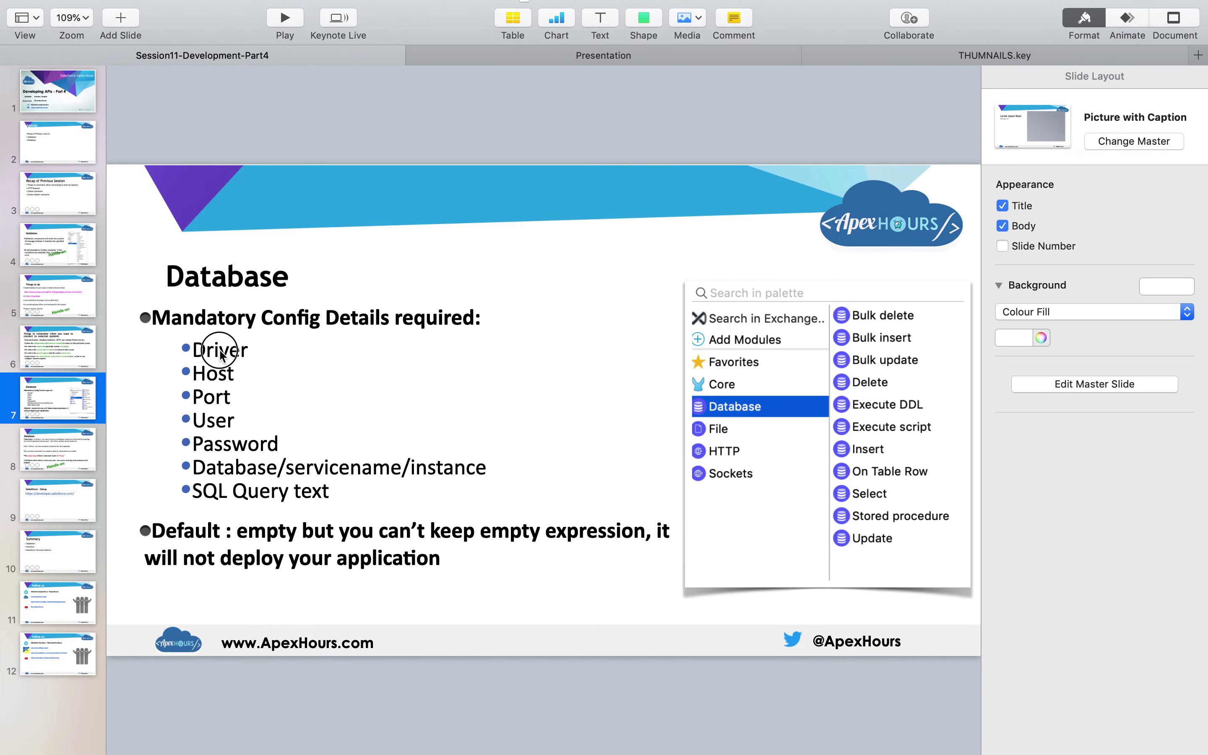
{"action": "key", "text": "ctrl+Left"}
{"action": "key", "text": "ctrl+Left"}
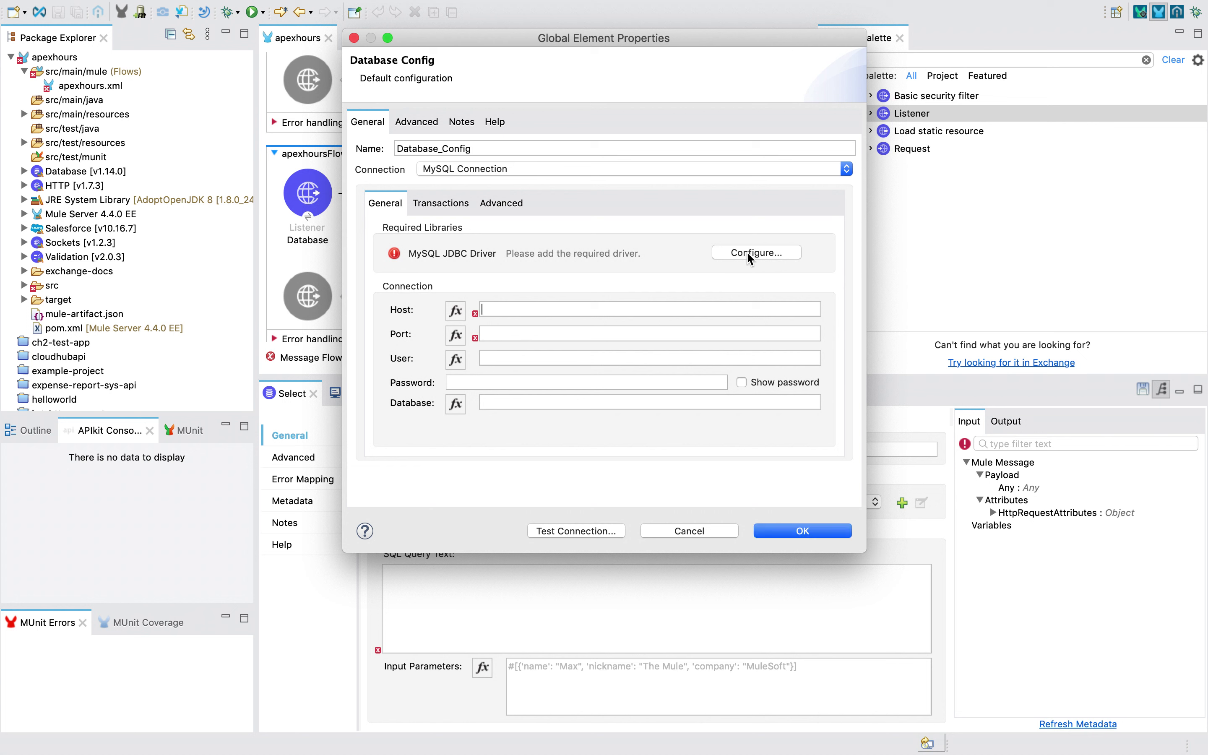
{"action": "left_click", "coordinate": [779, 251]}
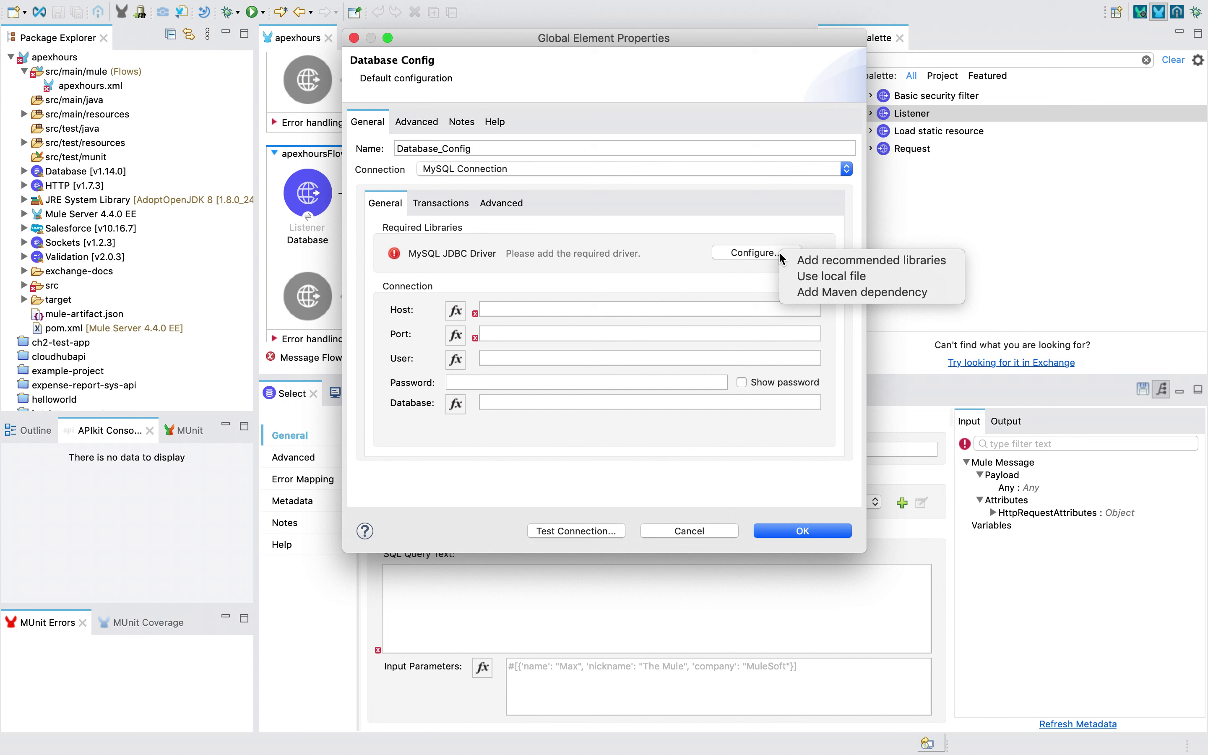
{"action": "left_click", "coordinate": [836, 261]}
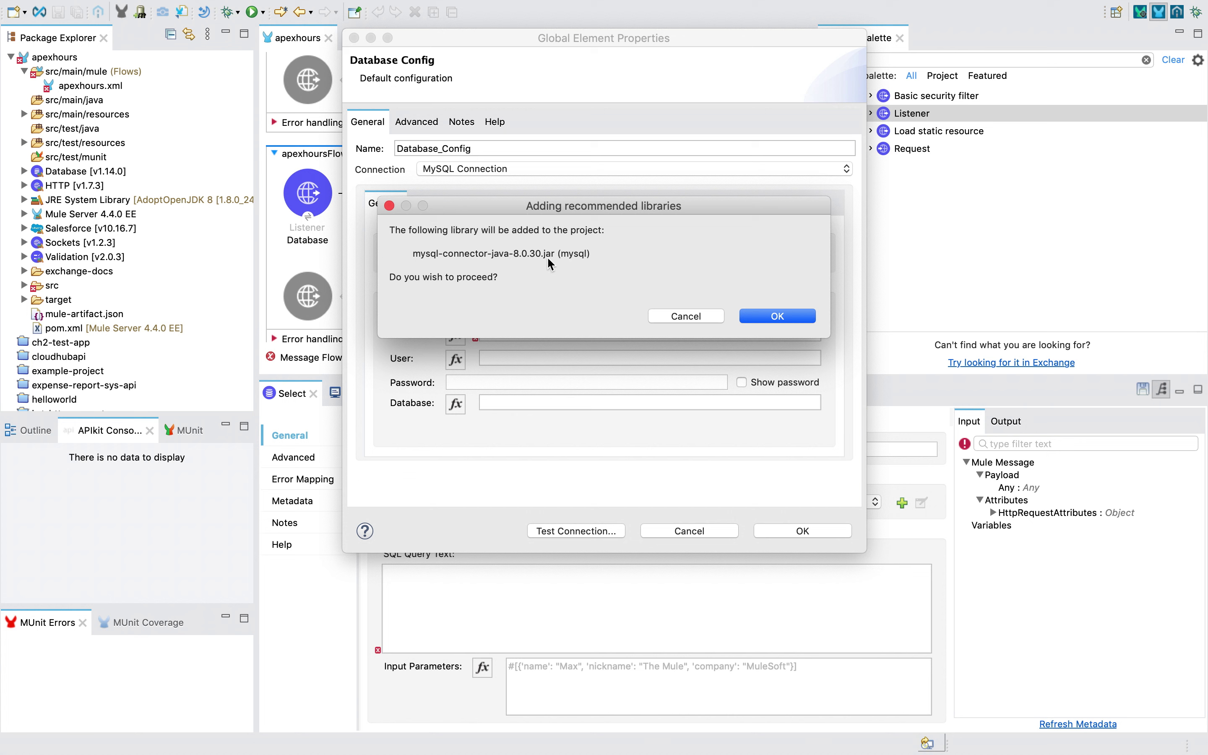
{"action": "left_click", "coordinate": [773, 317]}
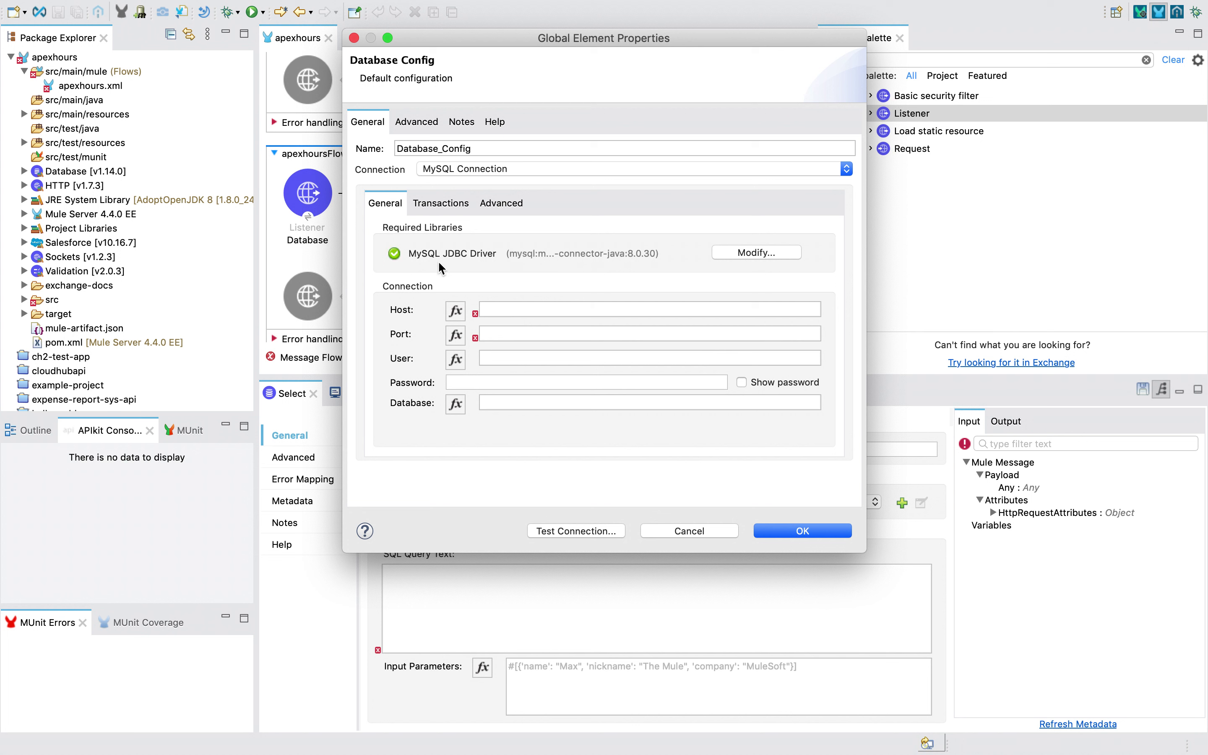
{"action": "key", "text": "ctrl+Left"}
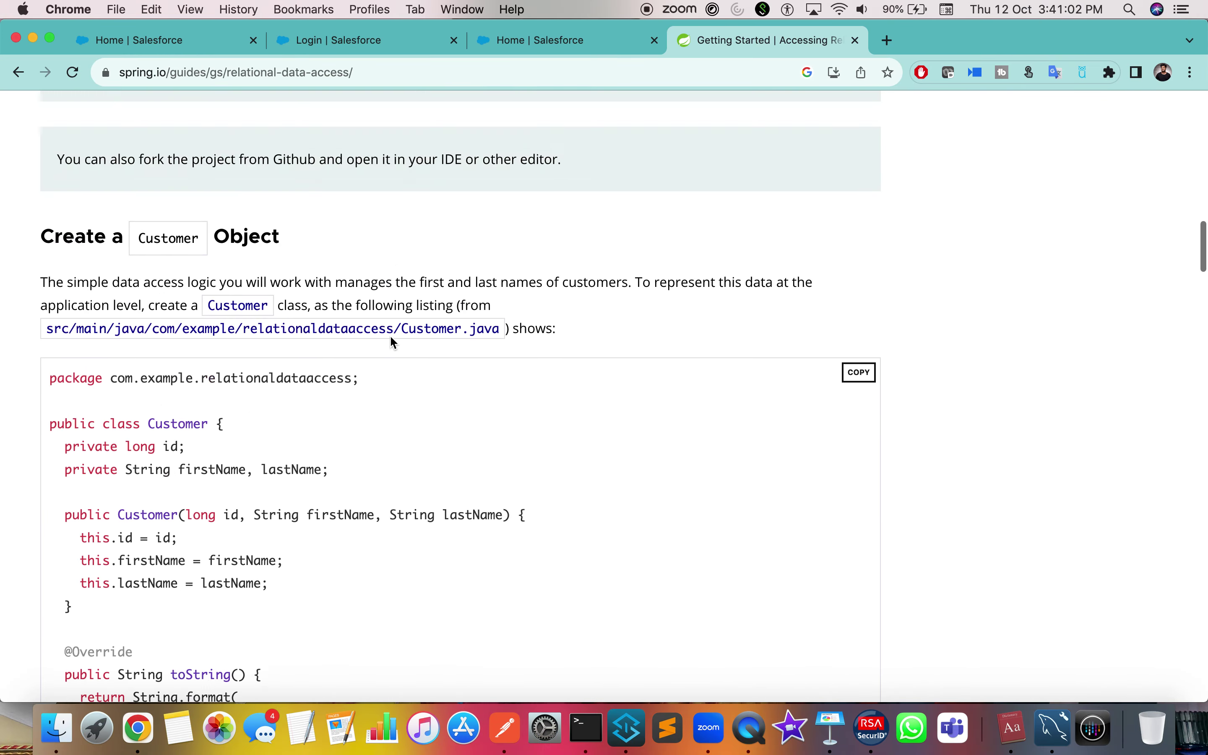
Search Google for 'spring mvc mysql crud example'
{"action": "scroll", "coordinate": [391, 339], "scroll_direction": "up", "scroll_amount": 15}
{"action": "scroll", "coordinate": [391, 339], "scroll_direction": "down", "scroll_amount": 5}
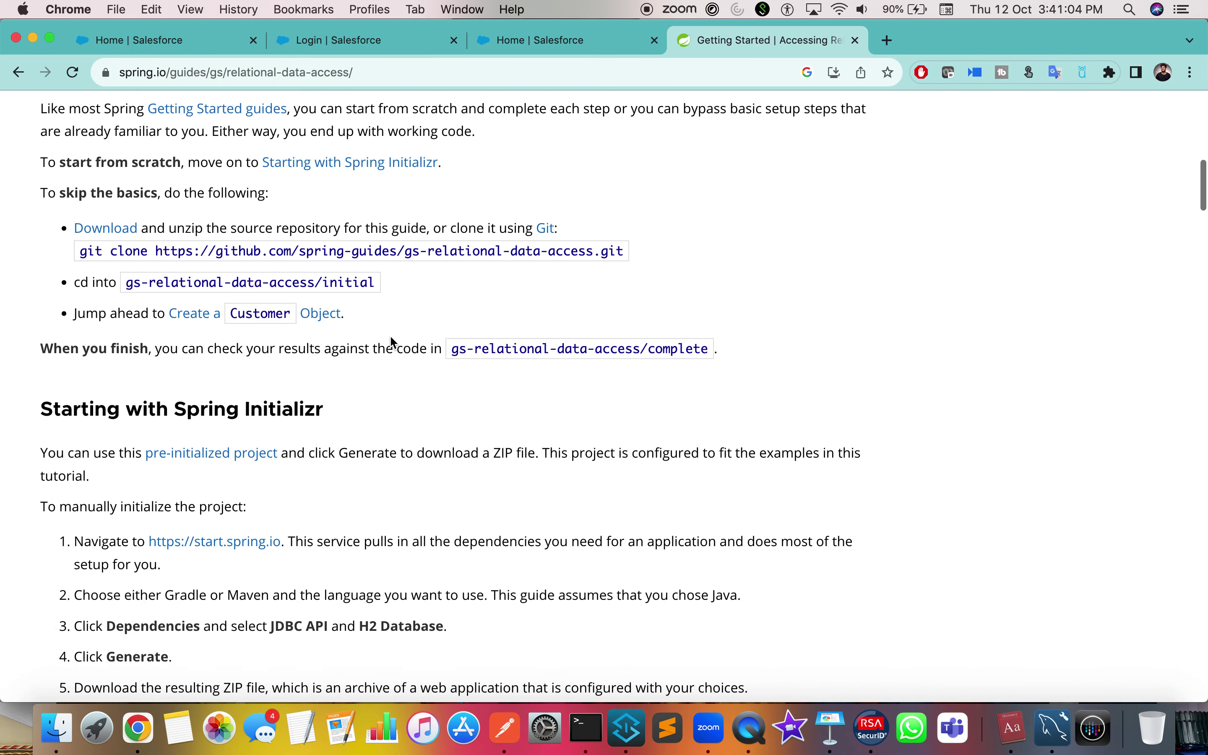
{"action": "left_click", "coordinate": [283, 73]}
{"action": "type", "text": "ms"}
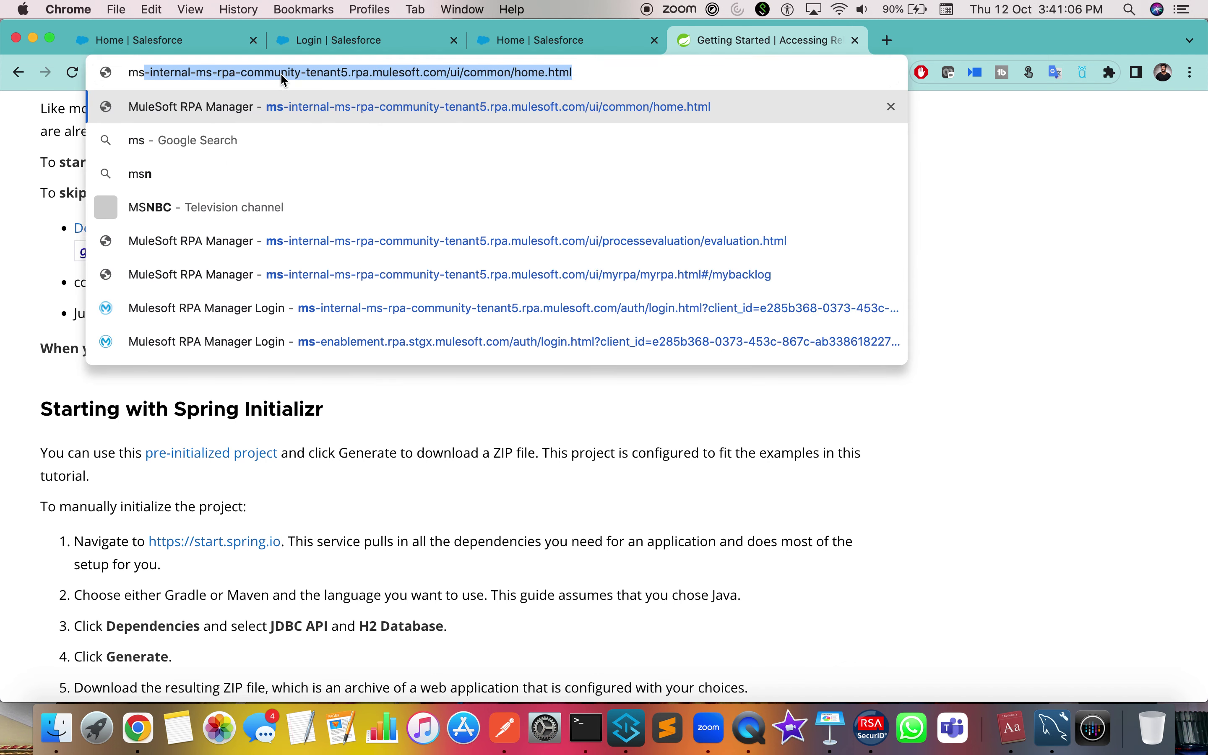
{"action": "type", "text": " sql se"}
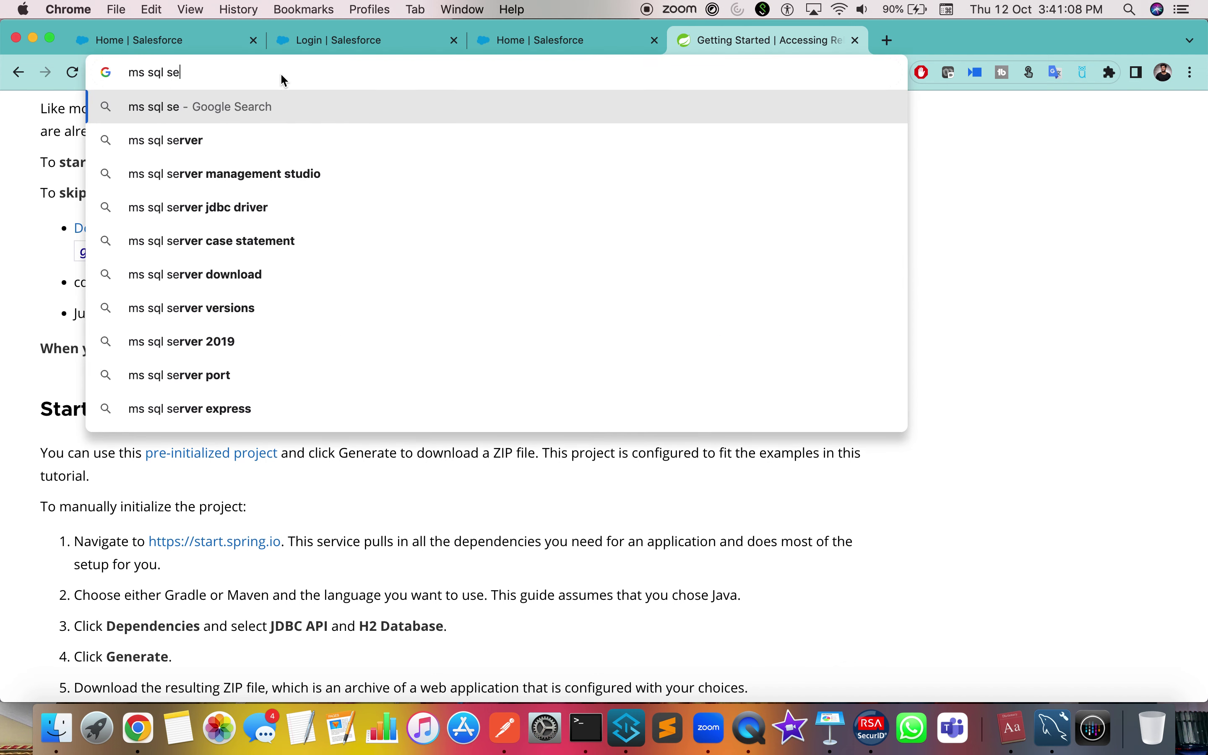
{"action": "key", "text": "BackSpace"}
{"action": "type", "text": "pri"}
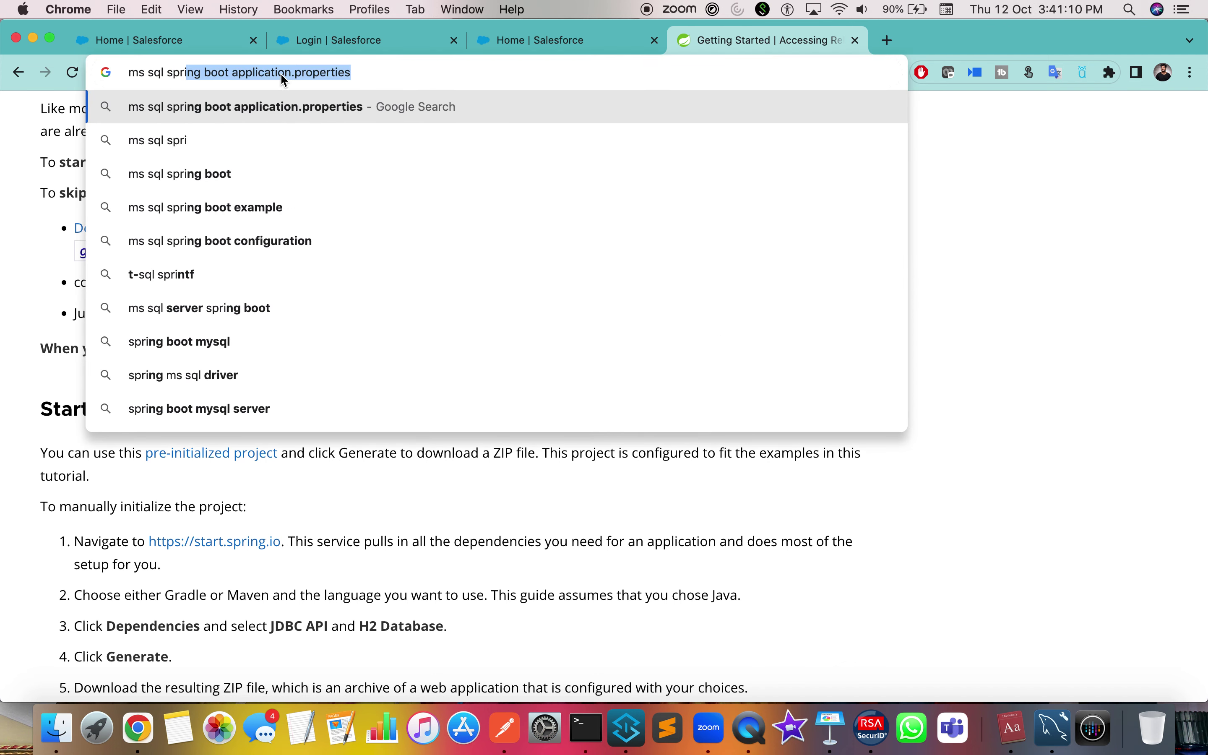
{"action": "type", "text": "ng boot application.properties"}
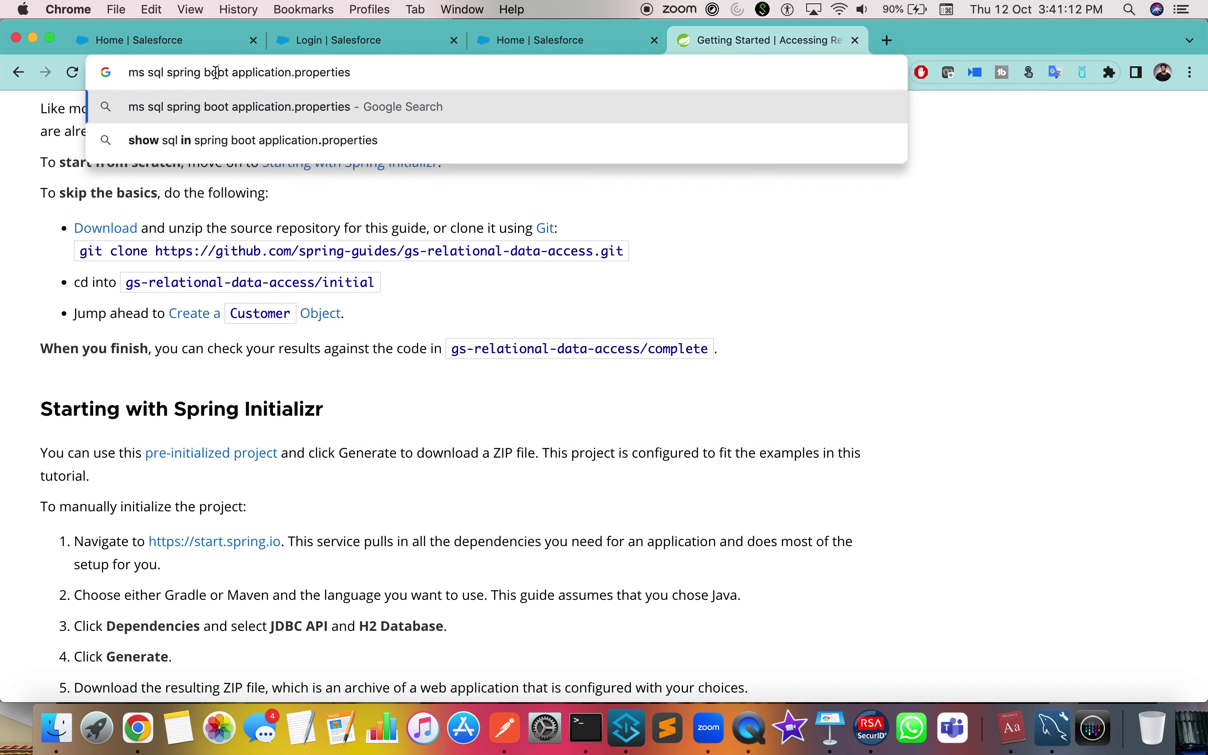
{"action": "type", "text": "mvc"}
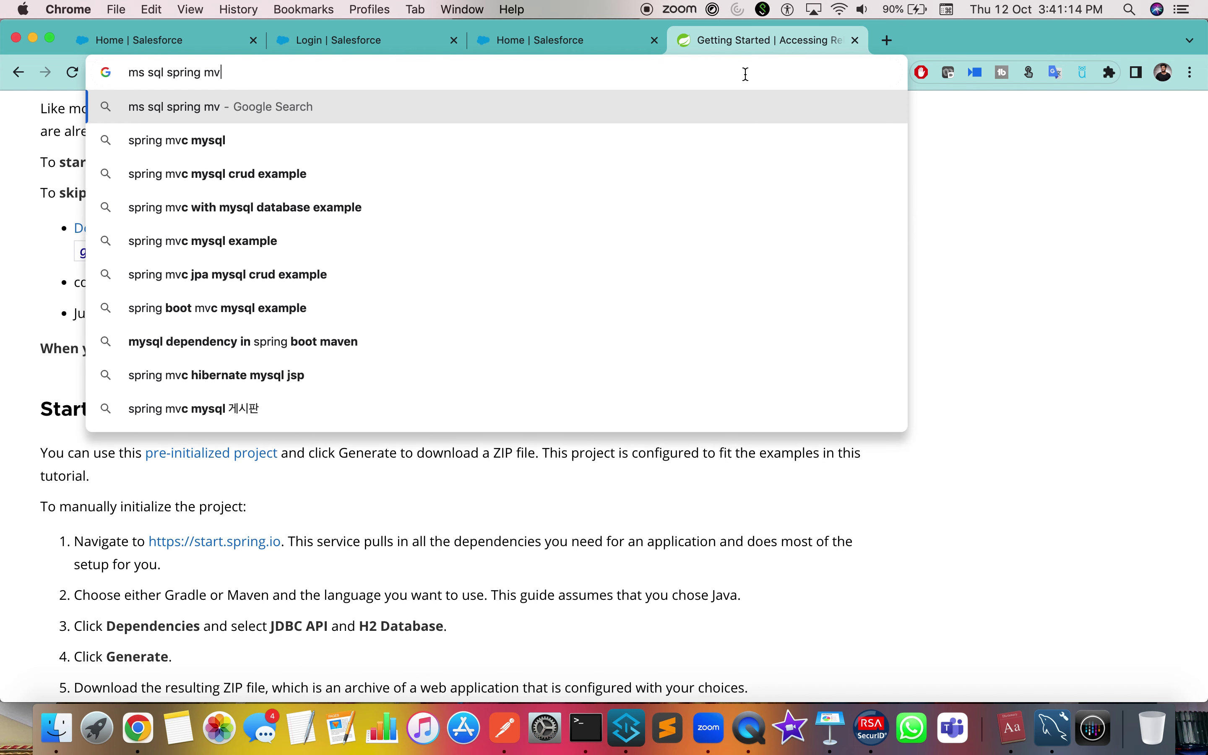
{"action": "key", "text": "Down"}
{"action": "key", "text": "Down"}
{"action": "key", "text": "Return"}
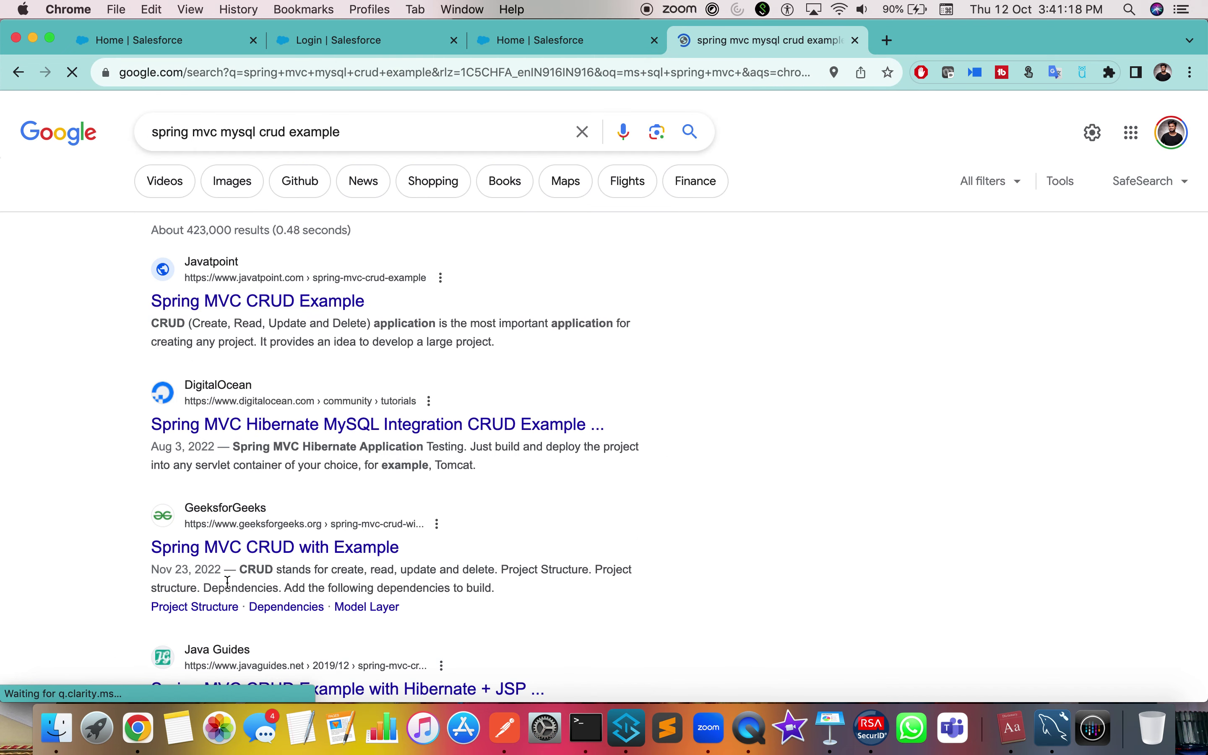
Open the Javatpoint Spring MVC CRUD Example and select its mysql-connector-java dependency
{"action": "left_click", "coordinate": [282, 545]}
{"action": "scroll", "coordinate": [389, 330], "scroll_direction": "down", "scroll_amount": 10}
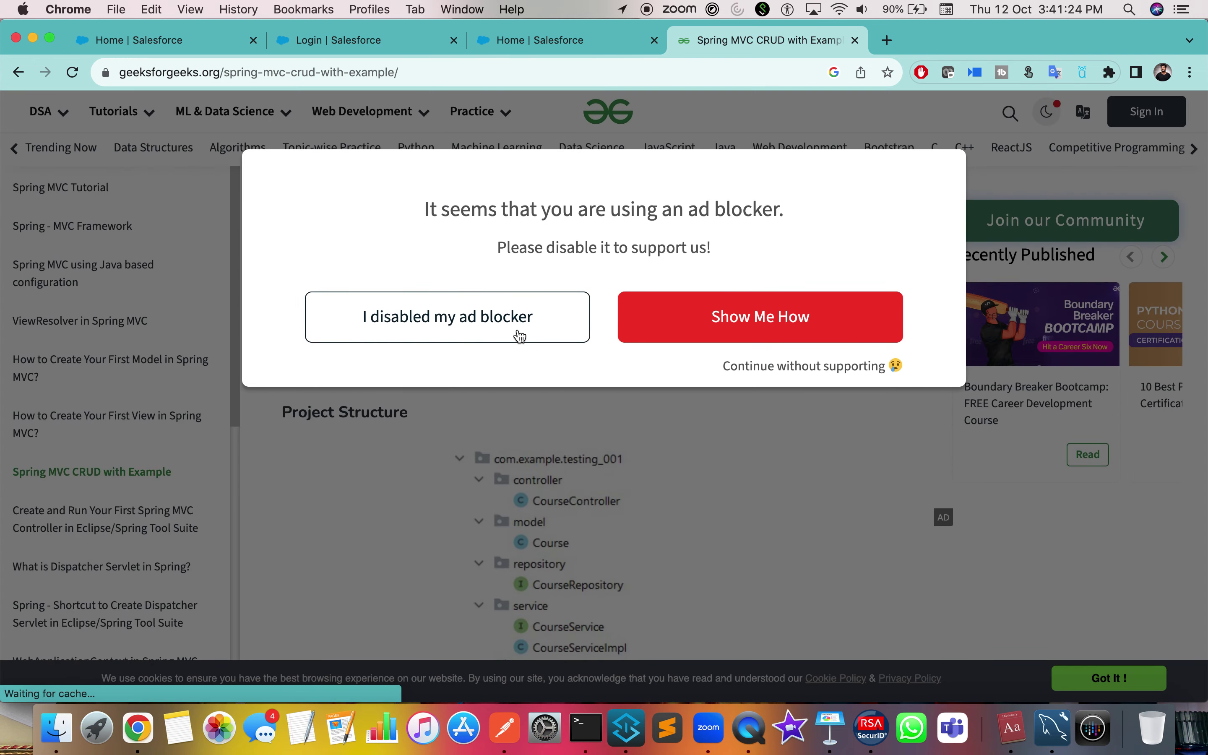
{"action": "left_click", "coordinate": [696, 326]}
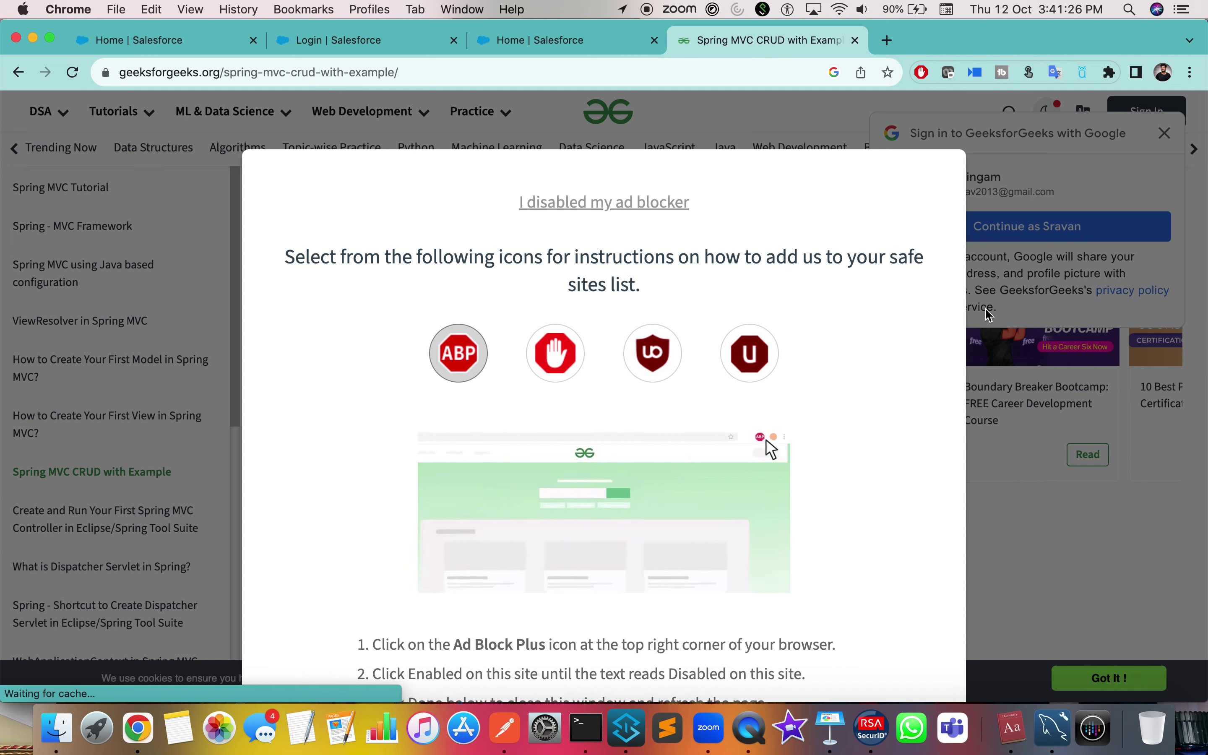
{"action": "left_click", "coordinate": [18, 72]}
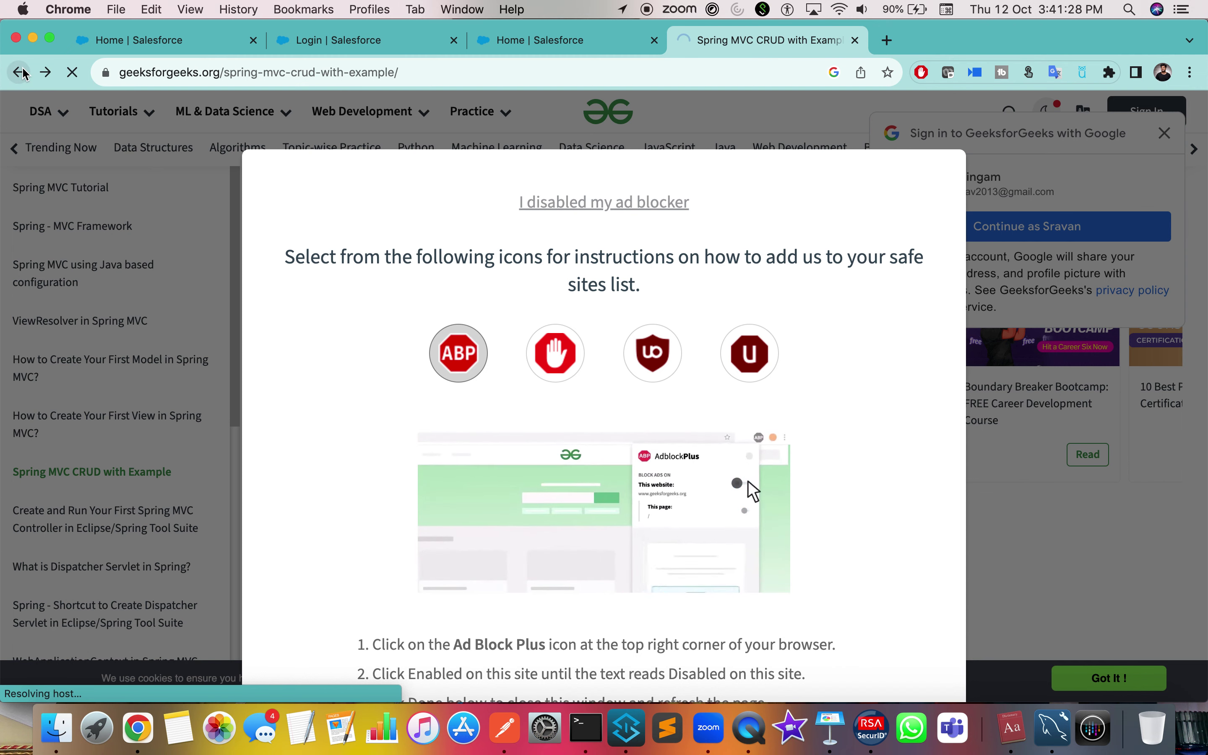
{"action": "left_click", "coordinate": [248, 306]}
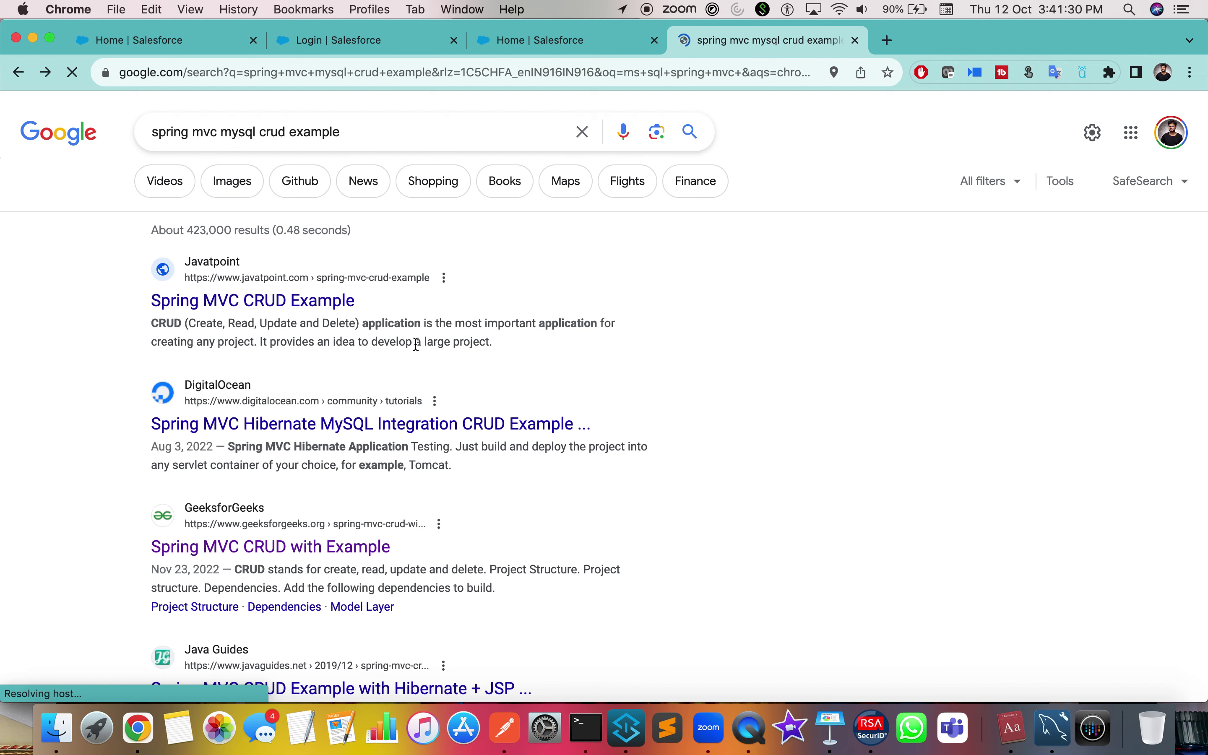
{"action": "scroll", "coordinate": [624, 522], "scroll_direction": "down", "scroll_amount": 20}
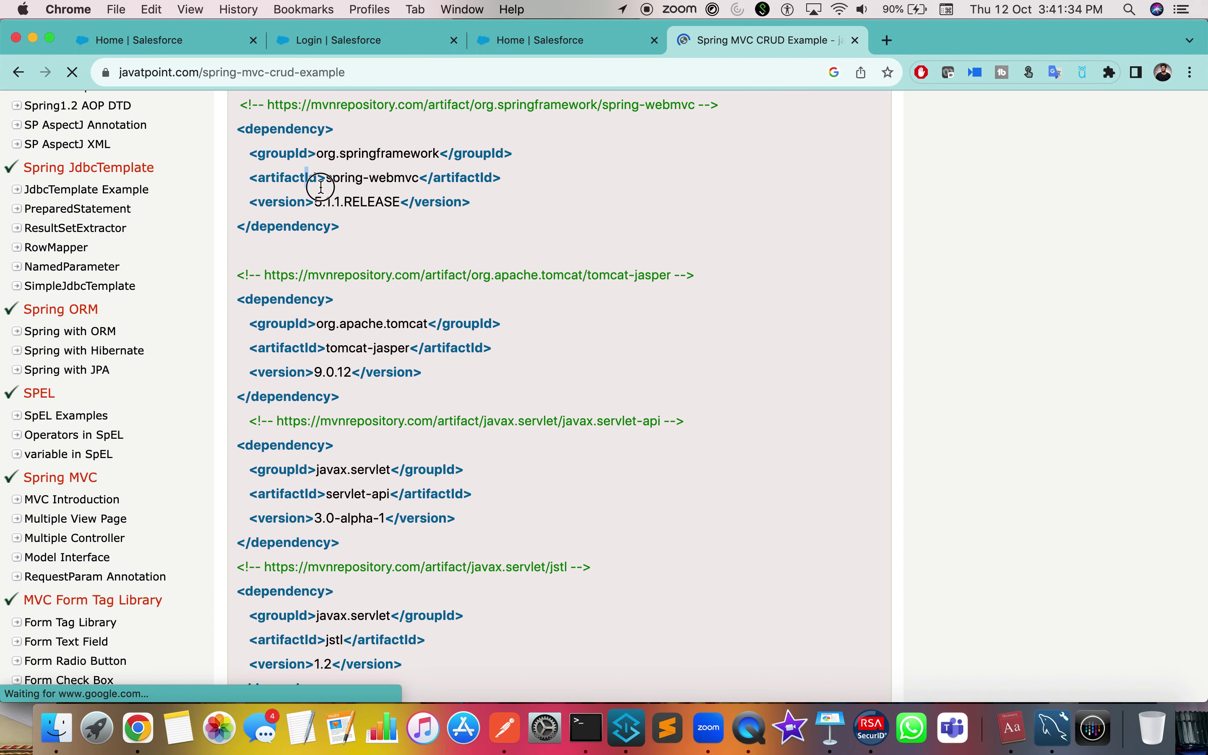
{"action": "scroll", "coordinate": [373, 444], "scroll_direction": "down", "scroll_amount": 10}
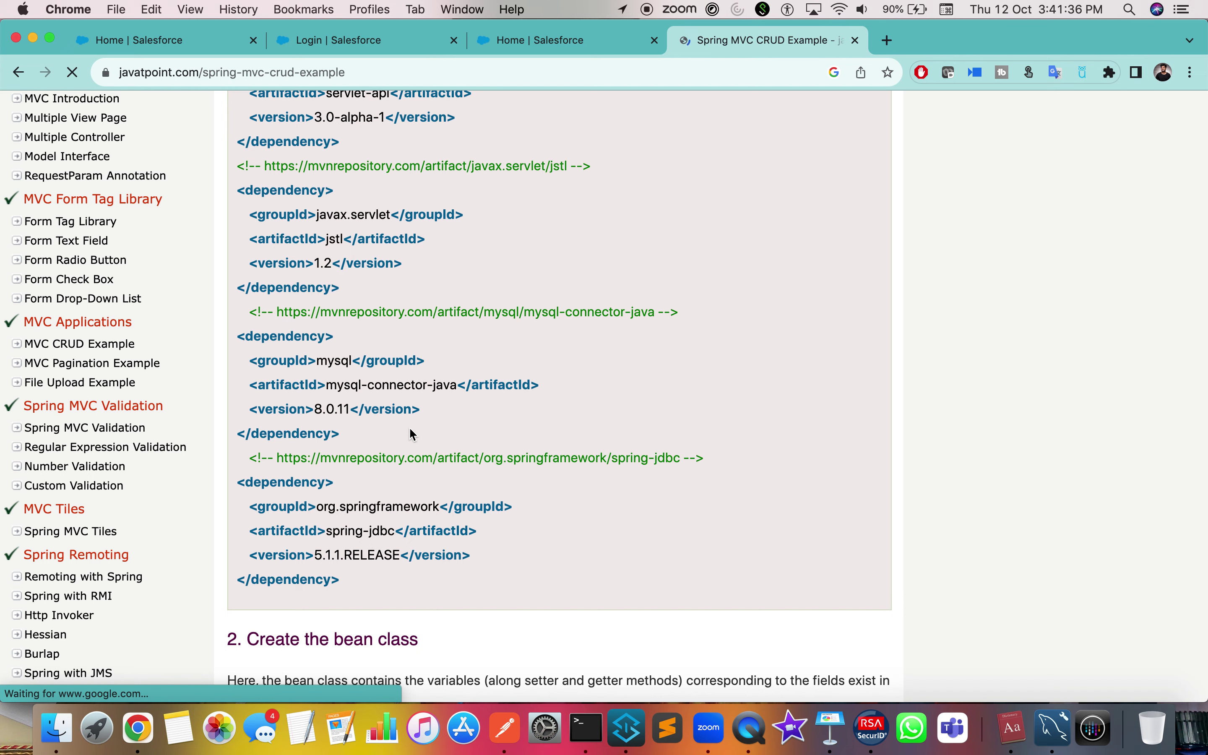
{"action": "left_click_drag", "start_coordinate": [354, 440], "coordinate": [223, 336]}
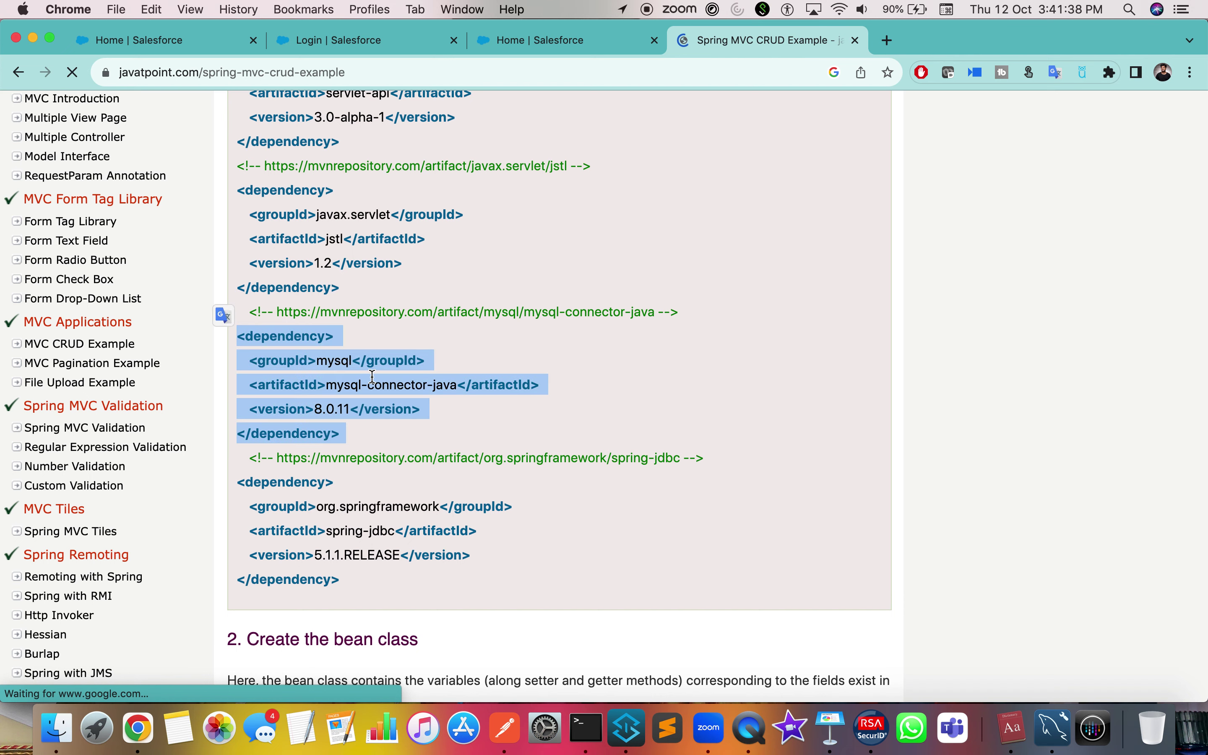
{"action": "key", "text": "ctrl+Right"}
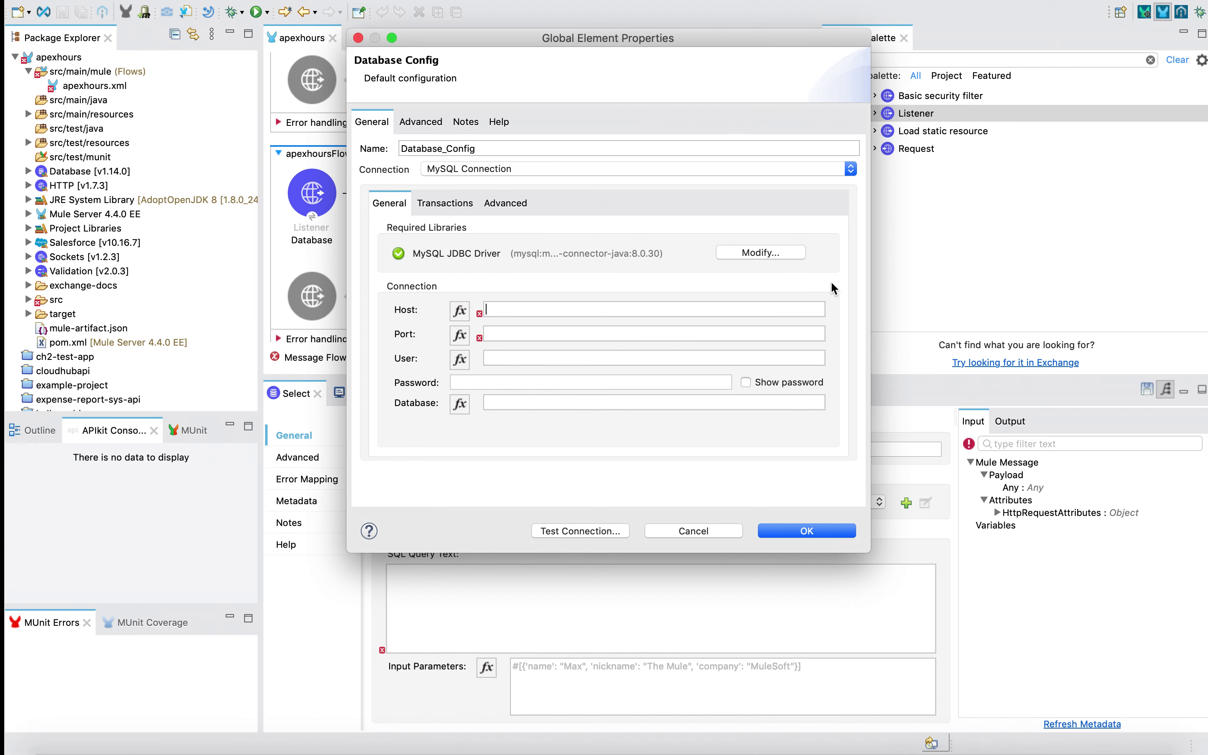
Enter host local and port 3306 in the Database Config connection
{"action": "key", "text": "ctrl+Left"}
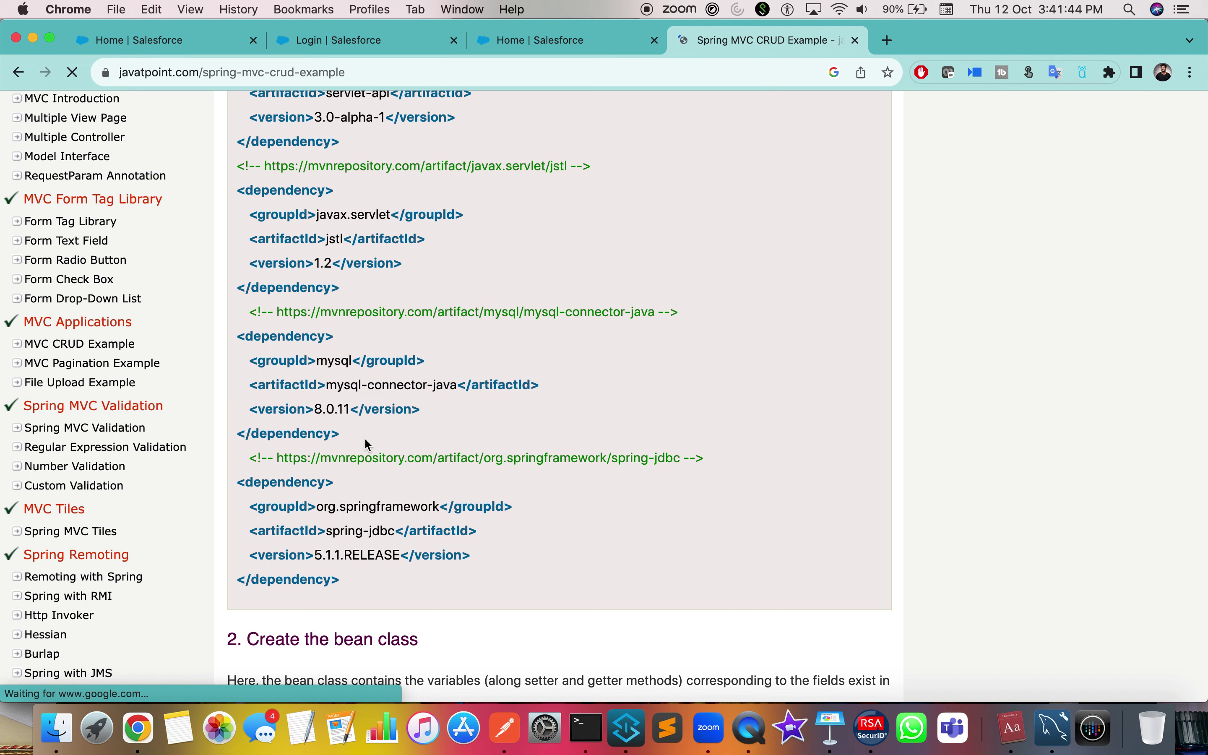
{"action": "key", "text": "ctrl+Right"}
{"action": "left_click", "coordinate": [509, 306]}
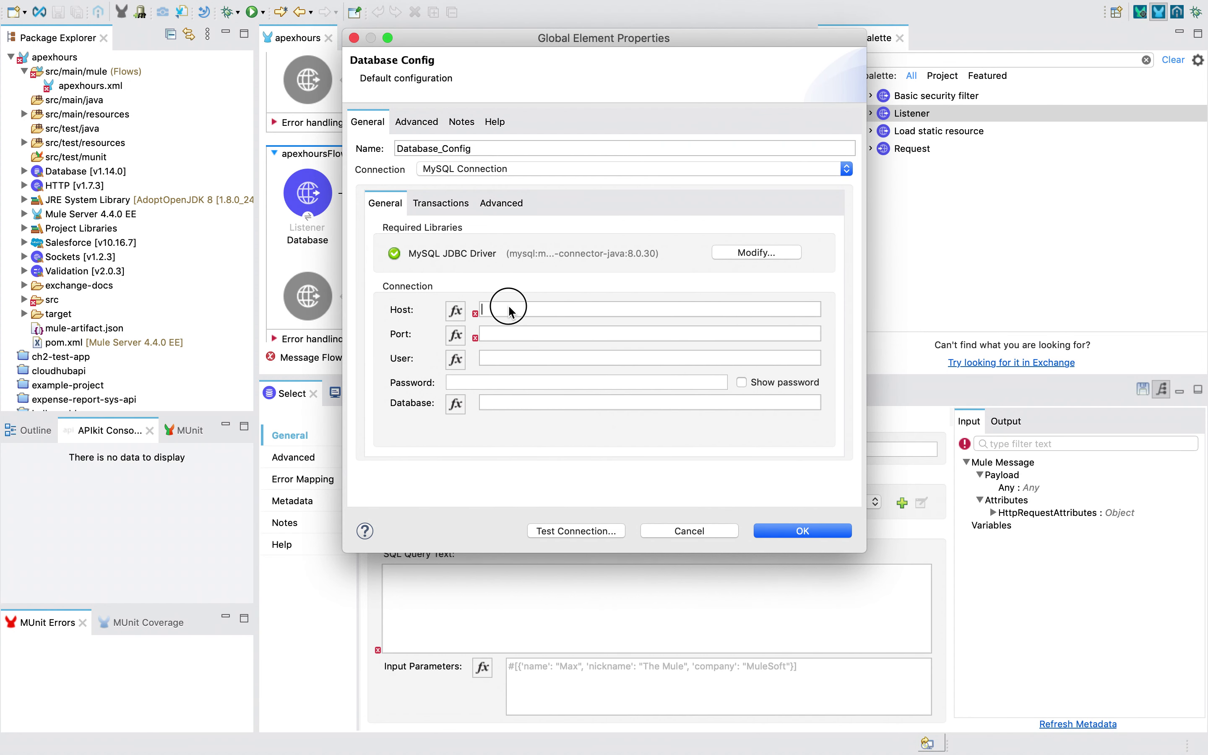
{"action": "type", "text": "local"}
{"action": "left_click", "coordinate": [499, 335]}
{"action": "type", "text": "3306"}
Look up the 3306 port in MySQL Workbench
{"action": "key", "text": "ctrl+Right"}
{"action": "key", "text": "ctrl+Left"}
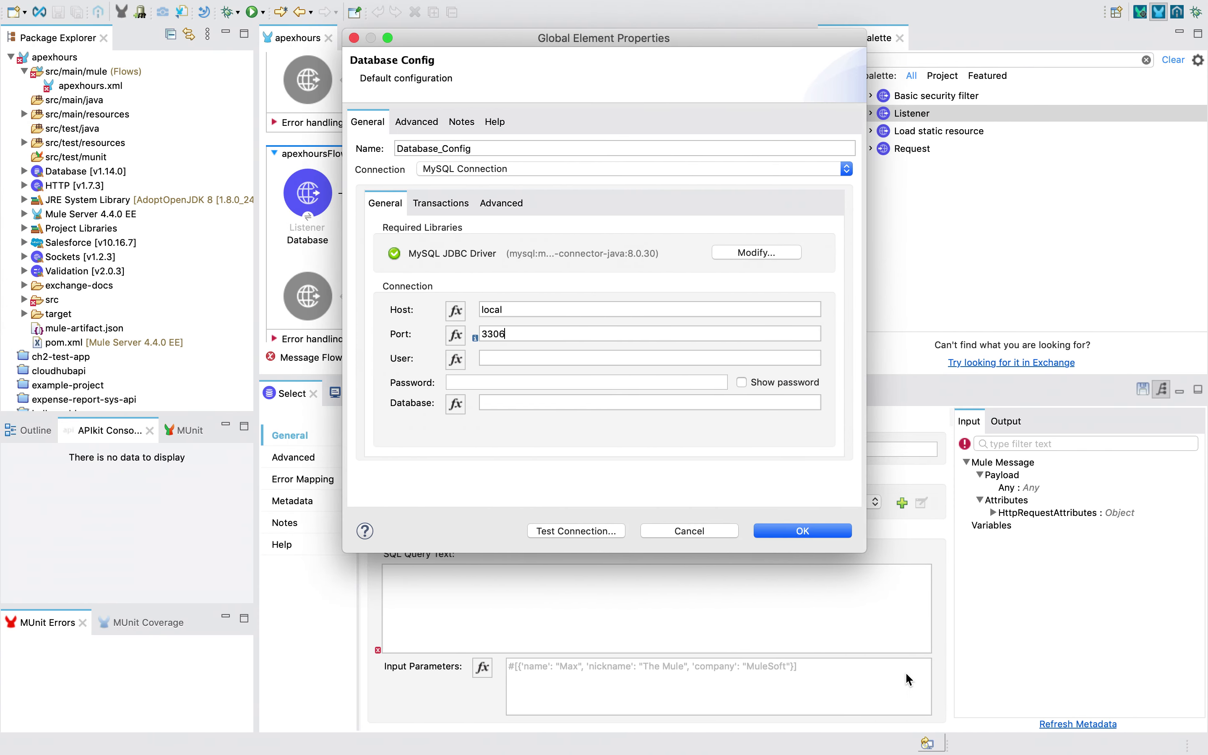
{"action": "key", "text": "ctrl+Left"}
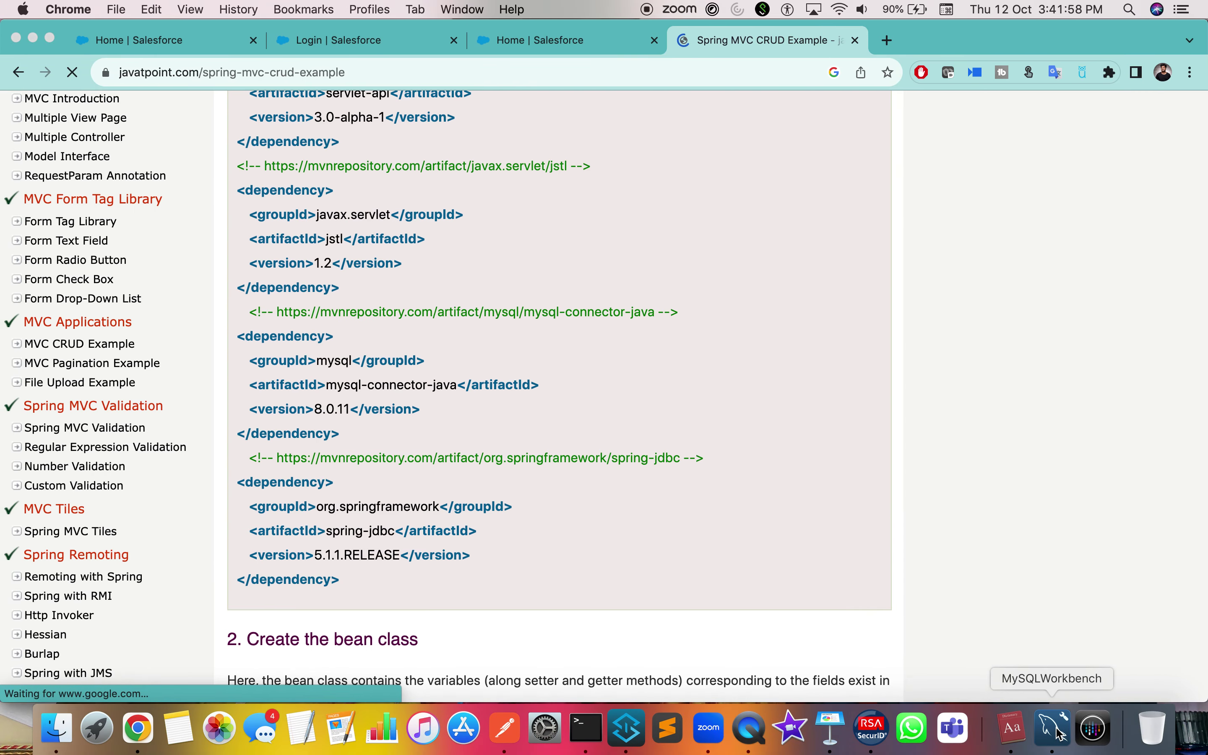
{"action": "left_click", "coordinate": [1054, 729]}
{"action": "left_click", "coordinate": [203, 89]}
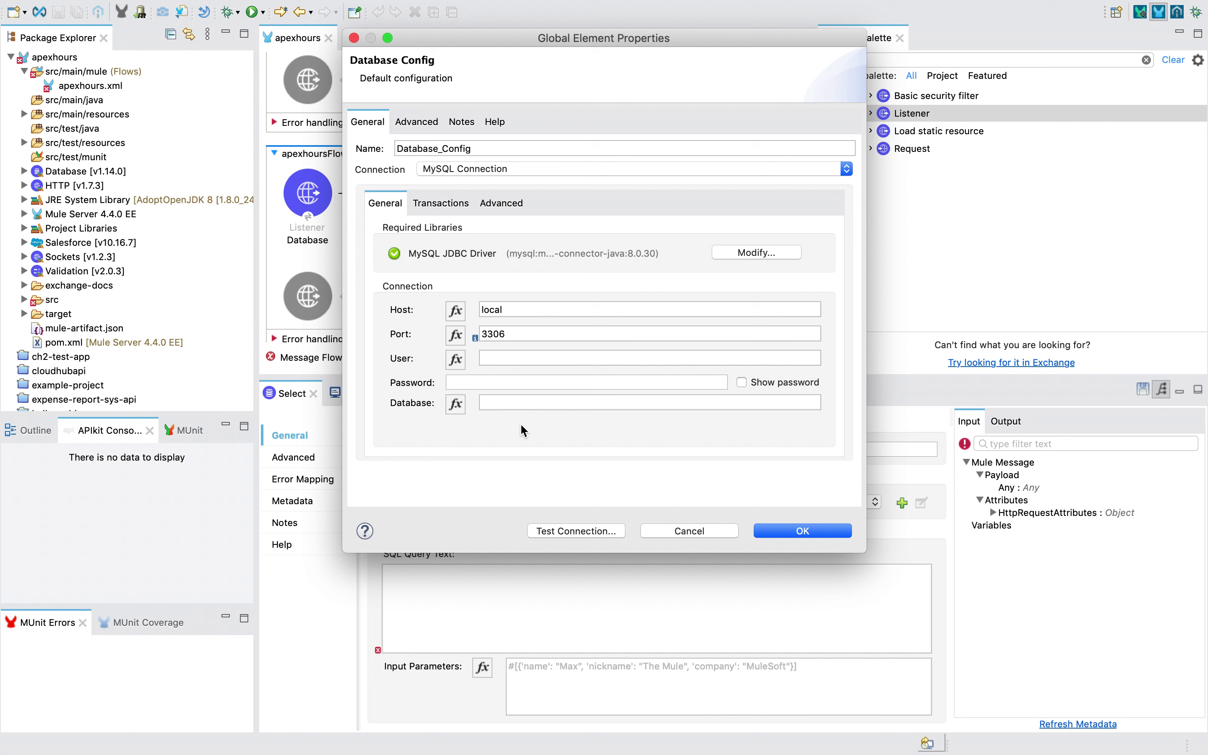
{"action": "left_click_drag", "start_coordinate": [509, 333], "coordinate": [425, 327]}
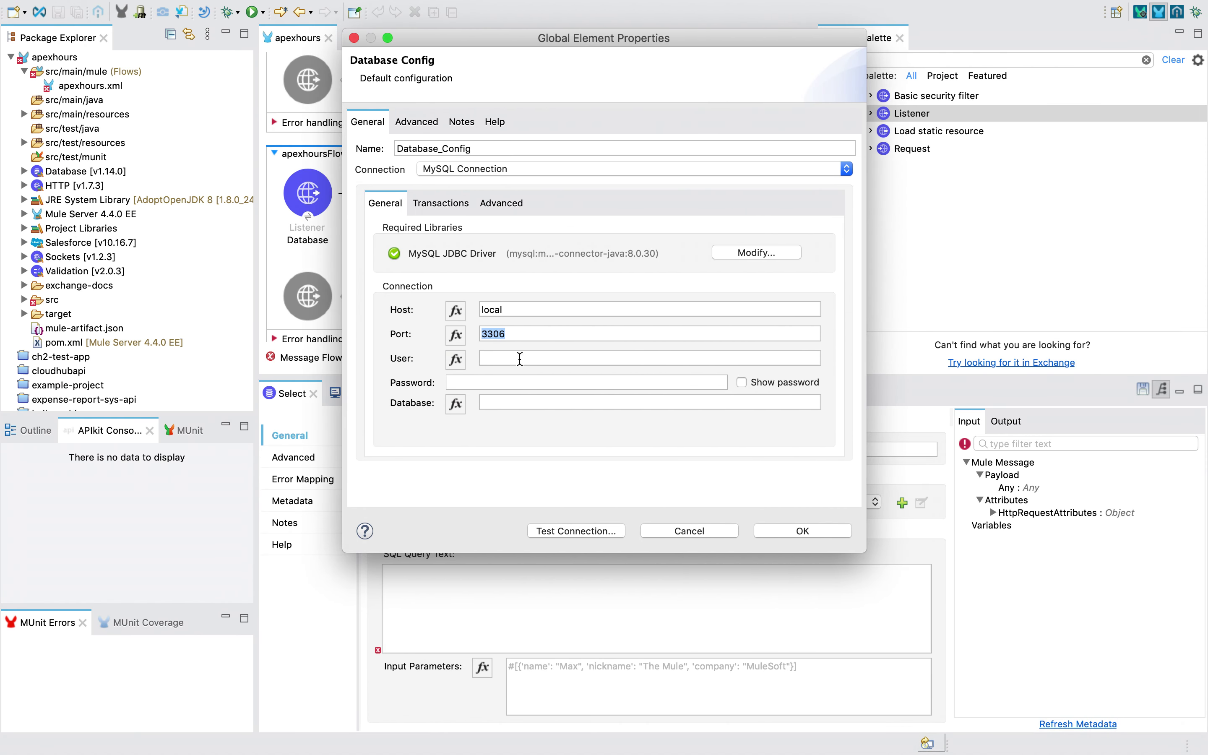
Set user root, enter the database password, and show it in plain text
{"action": "left_click", "coordinate": [531, 357]}
{"action": "type", "text": "root"}
{"action": "left_click", "coordinate": [502, 380]}
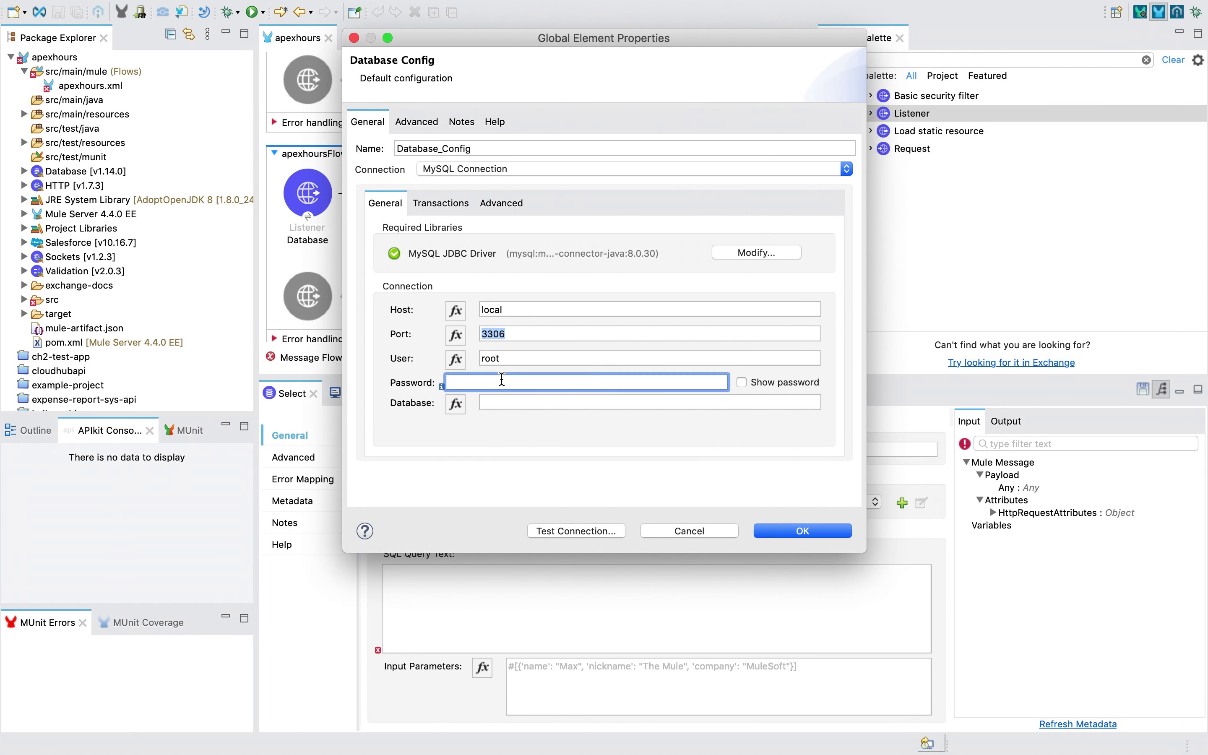
{"action": "left_click", "coordinate": [781, 386]}
Open the Local instance 3306 session in MySQL Workbench and confirm the mule schema exists
{"action": "left_click", "coordinate": [513, 404]}
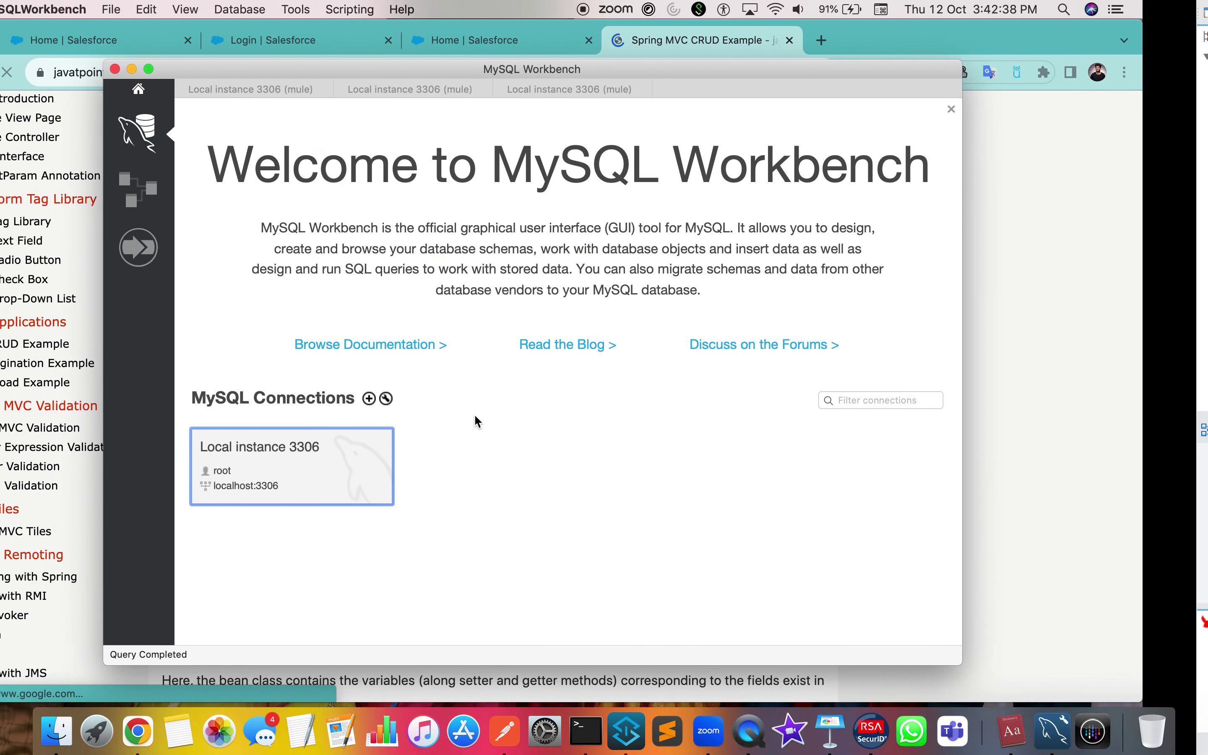
{"action": "left_click", "coordinate": [310, 473]}
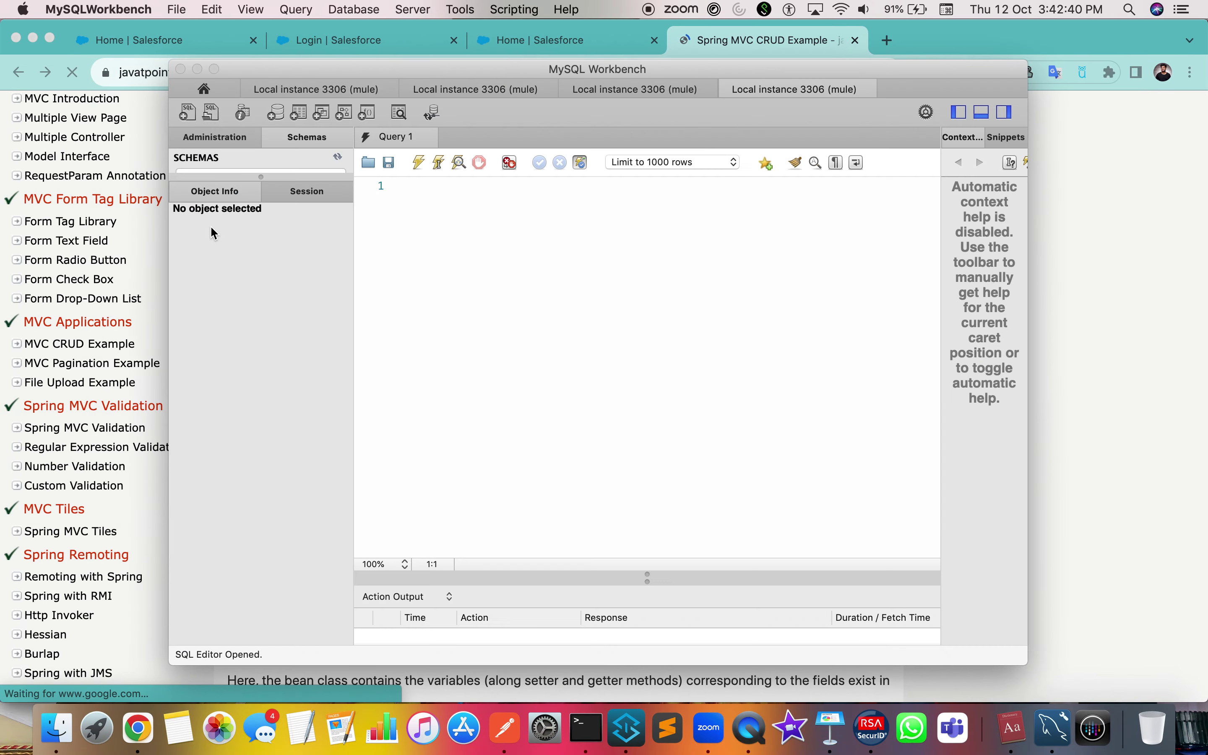
{"action": "left_click", "coordinate": [223, 215]}
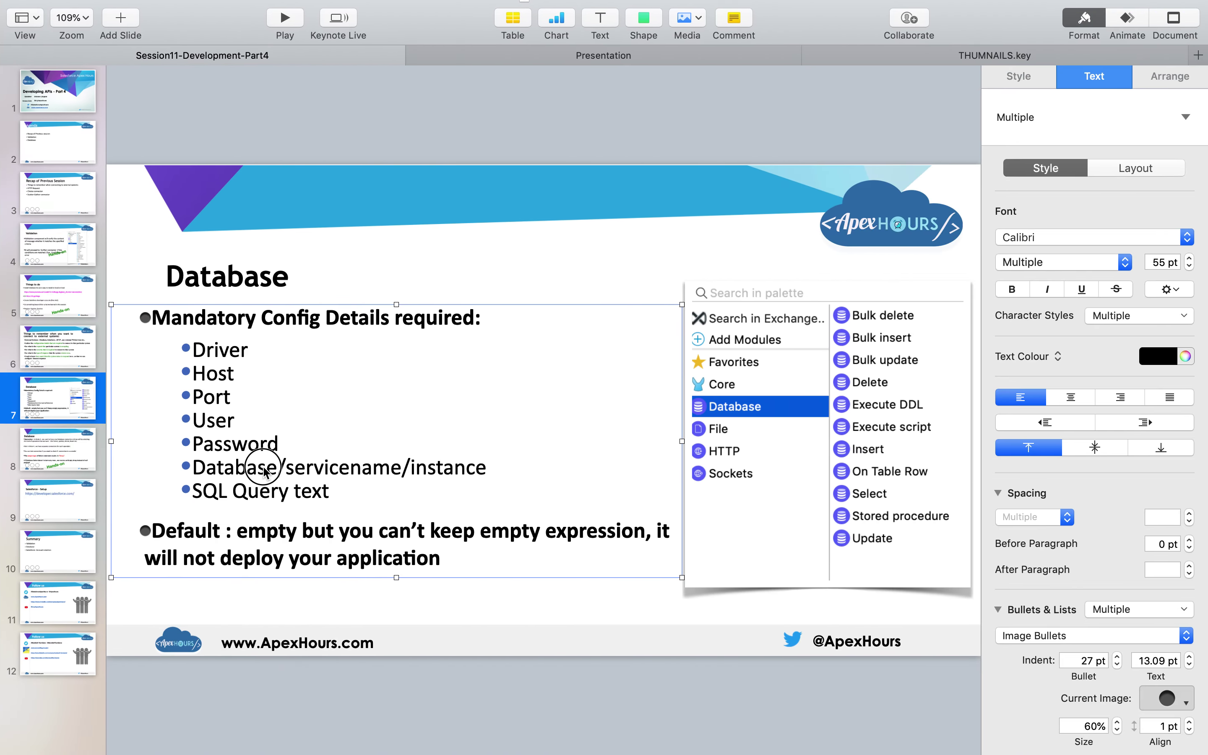
{"action": "triple_click", "coordinate": [263, 467]}
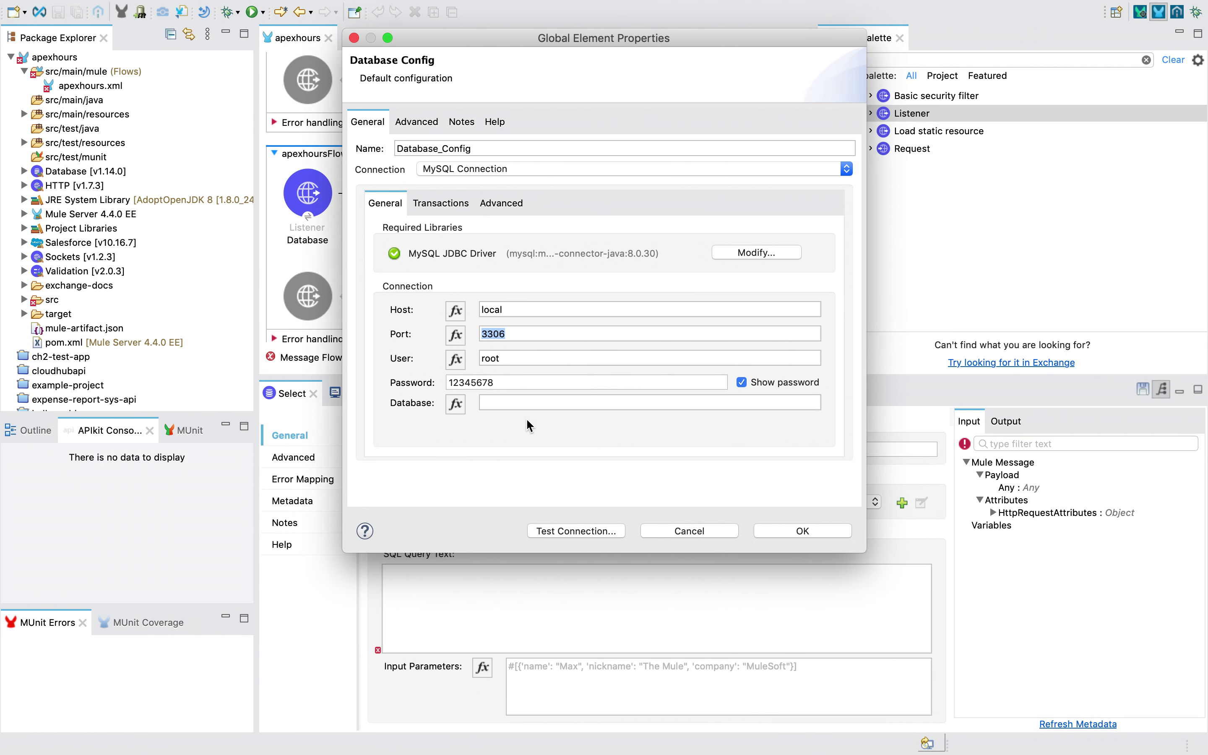
Set the Database field to mule and run Test Connection, which fails
{"action": "left_click", "coordinate": [510, 402]}
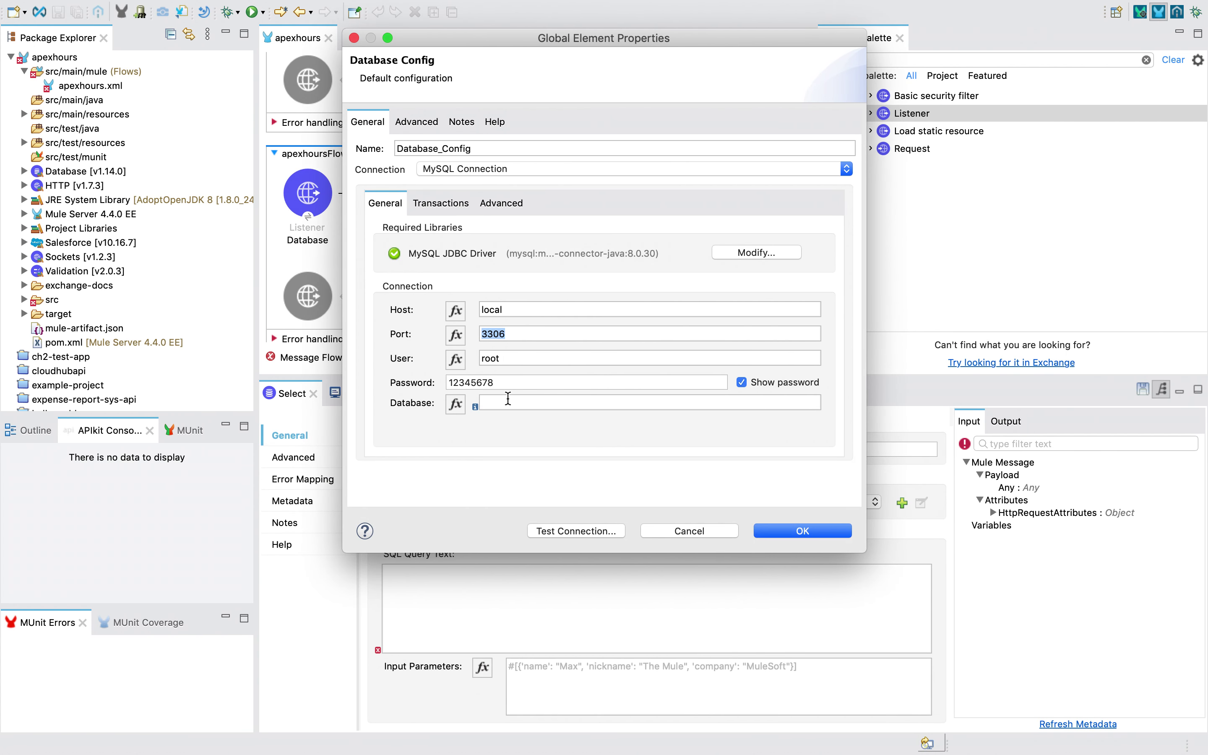
{"action": "type", "text": "mule"}
{"action": "left_click", "coordinate": [581, 531]}
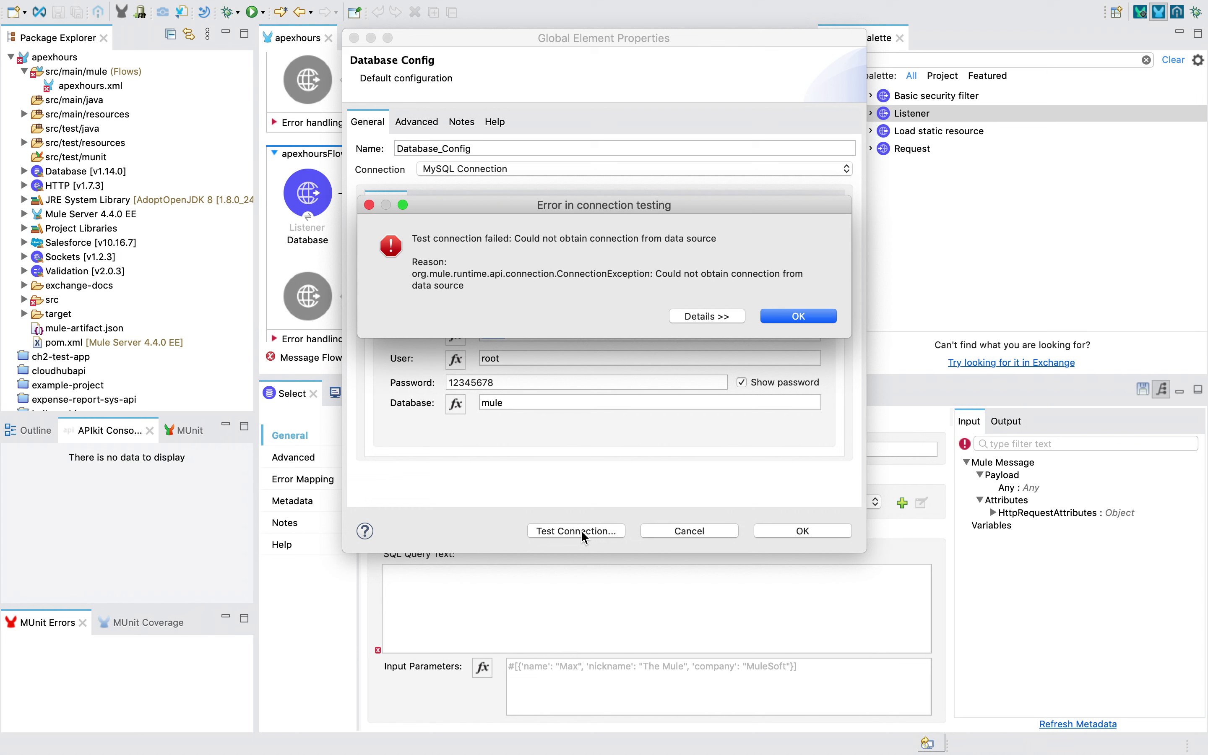
Review the full connection error details and dismiss the error
{"action": "left_click", "coordinate": [709, 317]}
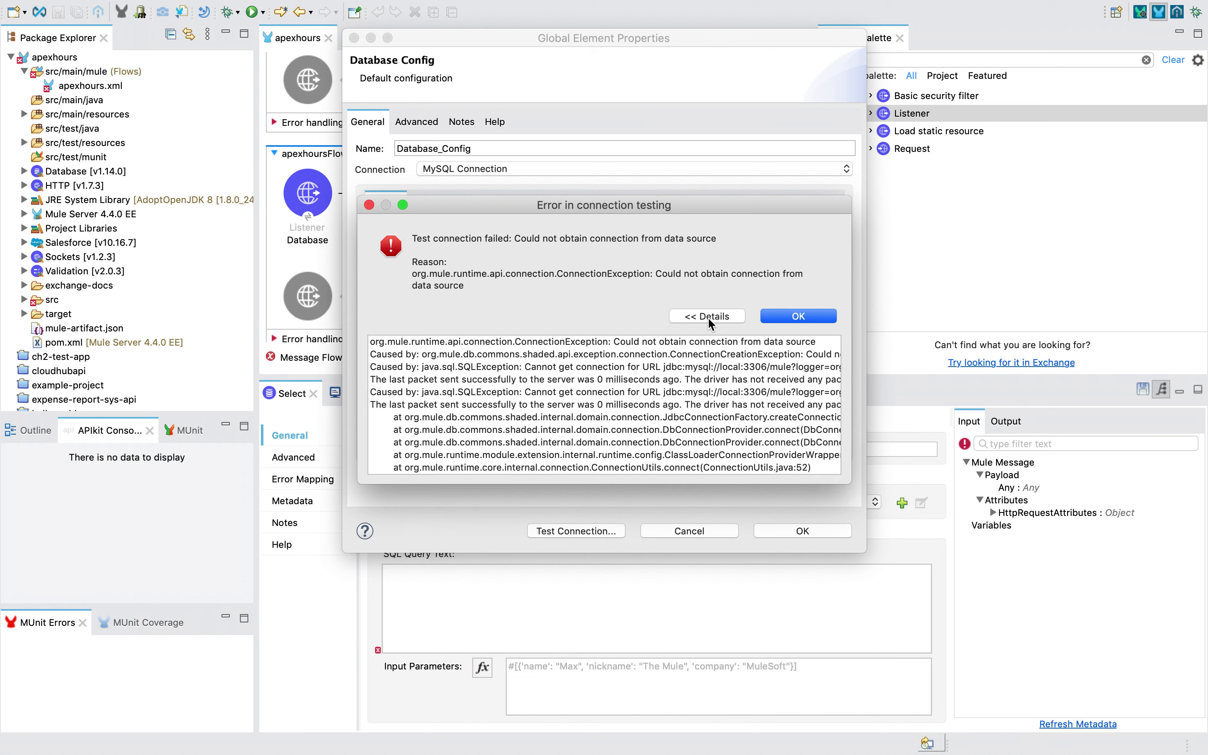
{"action": "scroll", "coordinate": [742, 419], "scroll_direction": "right", "scroll_amount": 5}
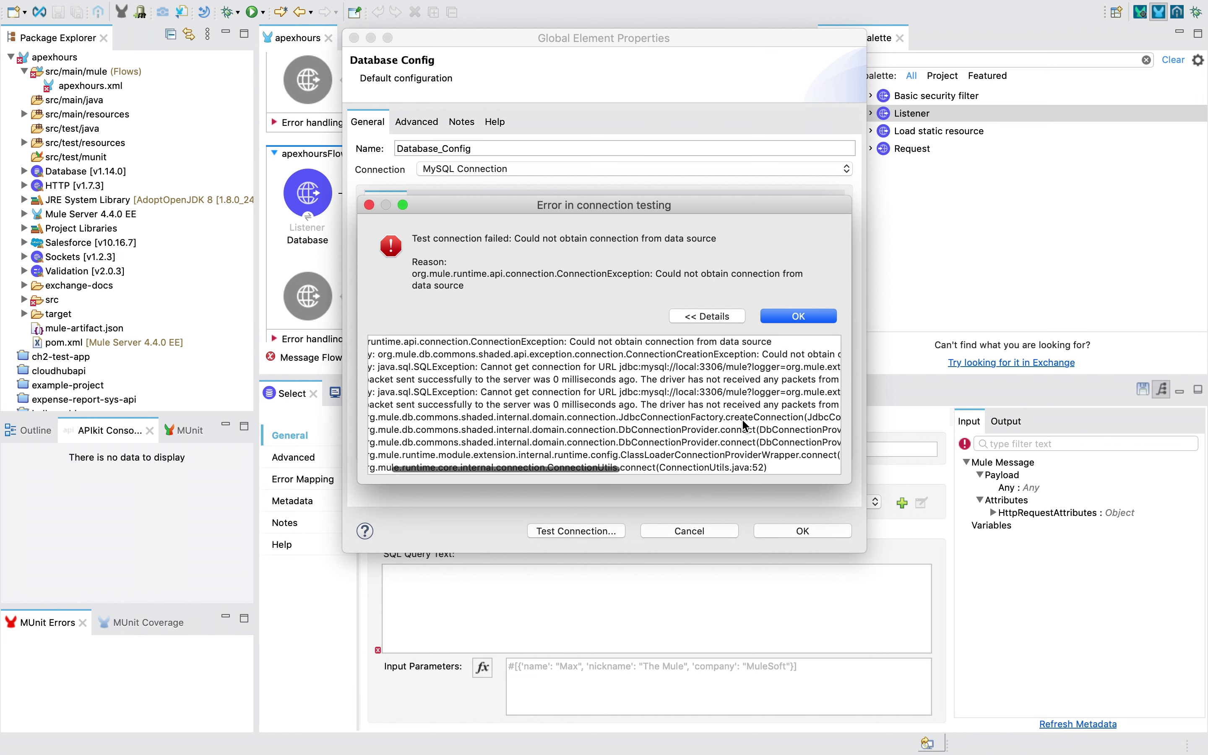
{"action": "scroll", "coordinate": [743, 424], "scroll_direction": "right", "scroll_amount": 6}
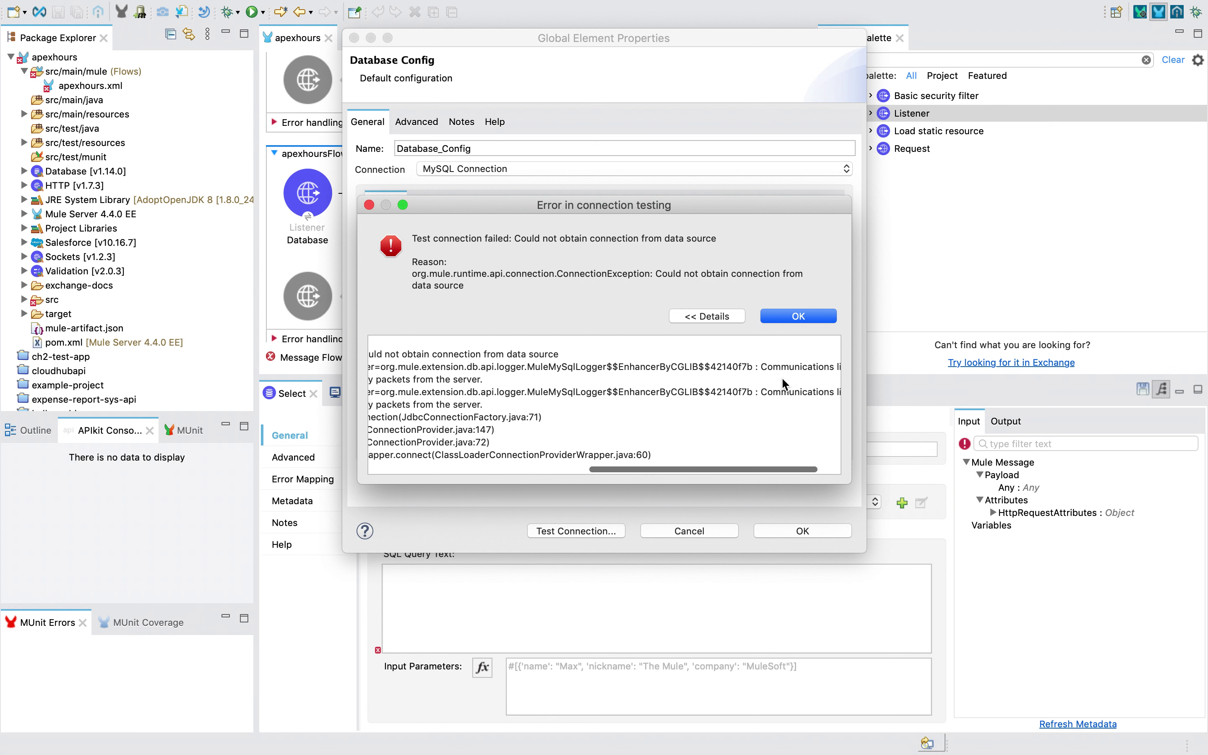
{"action": "left_click", "coordinate": [799, 316]}
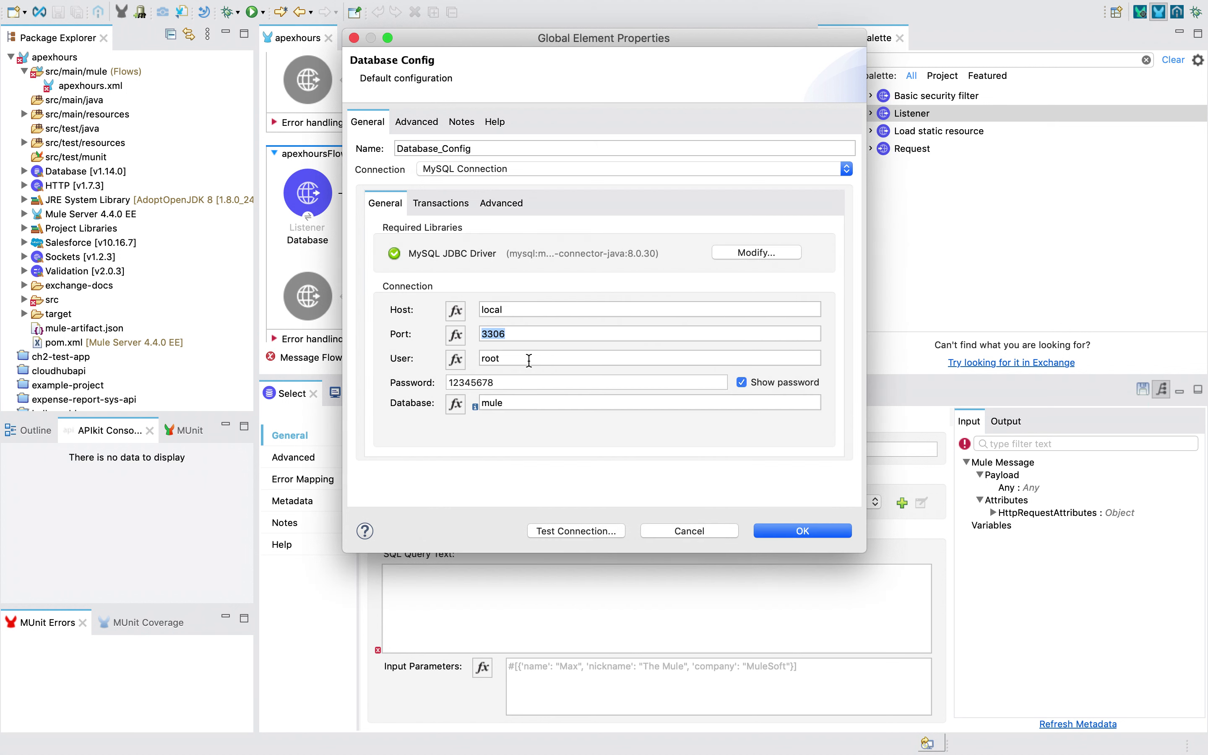
Clear the database name and retest the connection, which fails again
{"action": "left_click", "coordinate": [504, 380]}
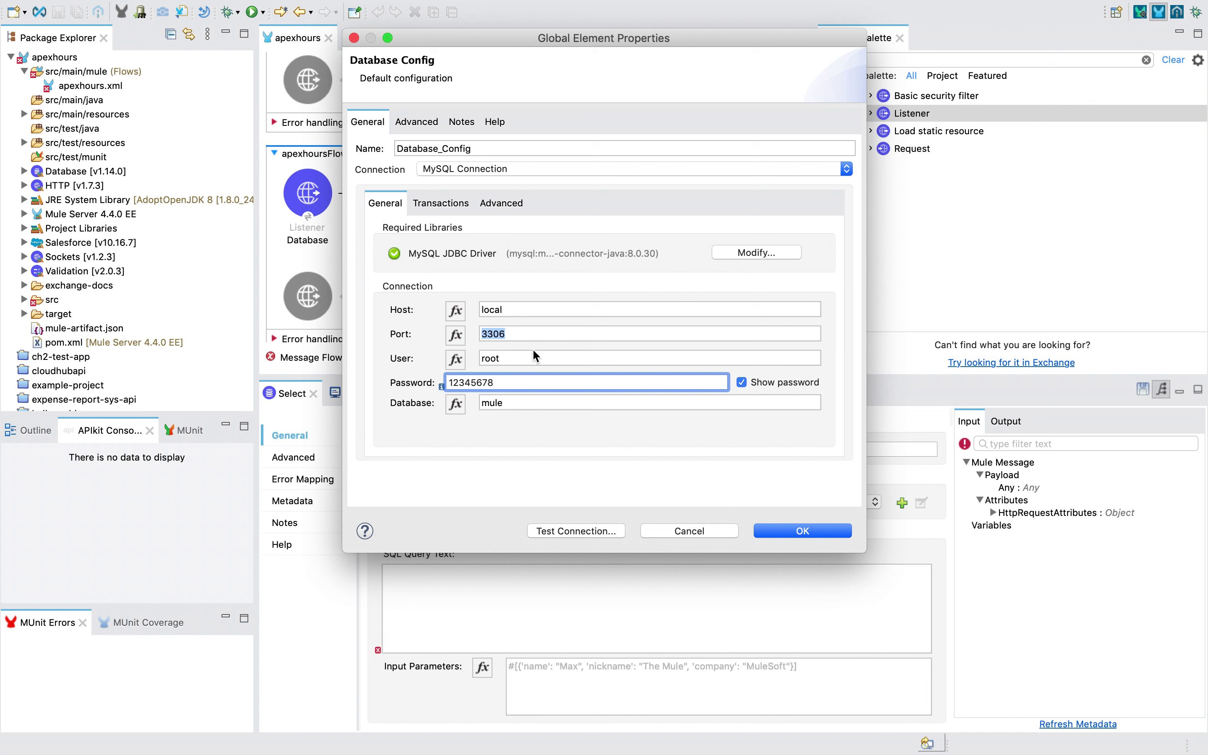
{"action": "double_click", "coordinate": [505, 407]}
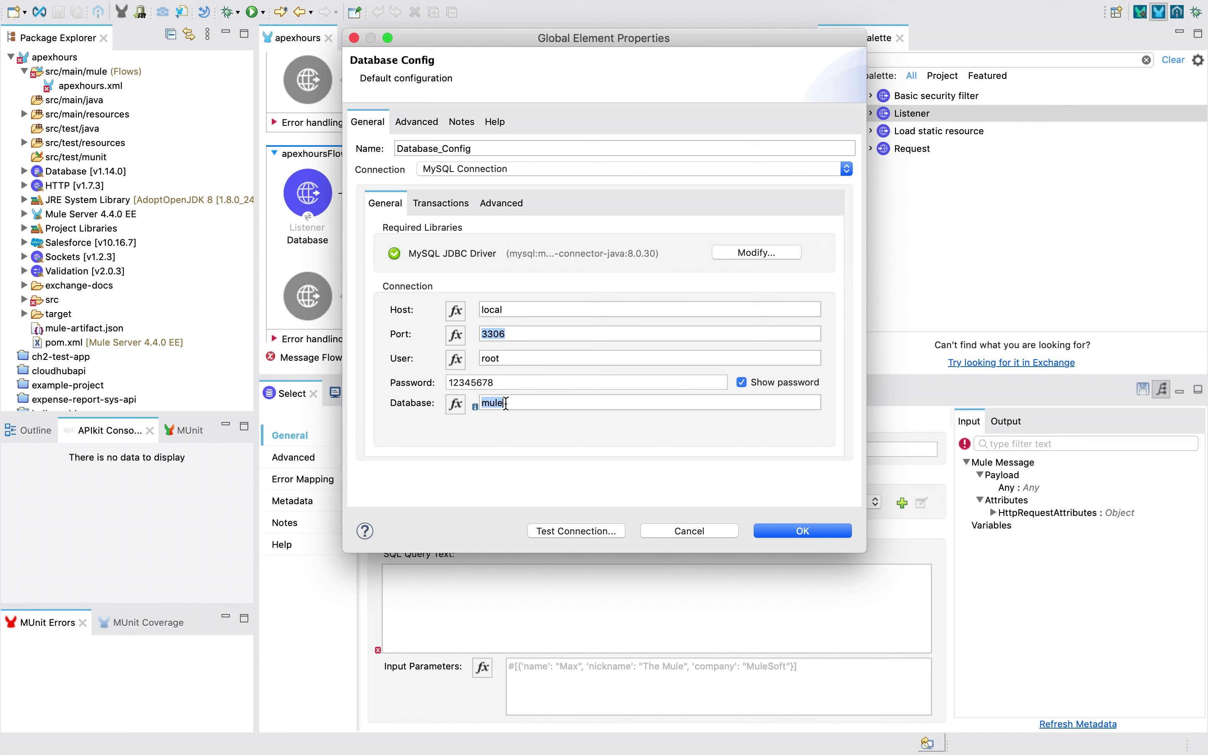
{"action": "key", "text": "BackSpace"}
{"action": "left_click", "coordinate": [569, 528]}
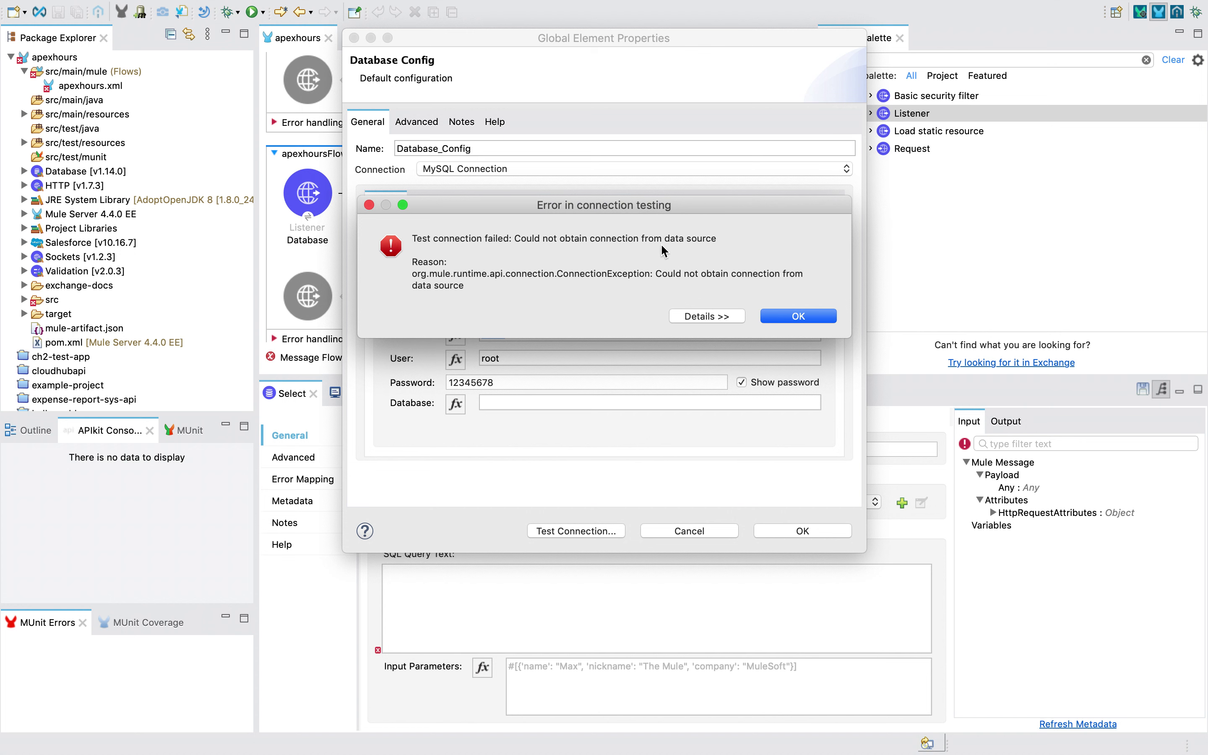
{"action": "left_click", "coordinate": [713, 315]}
{"action": "left_click", "coordinate": [787, 318]}
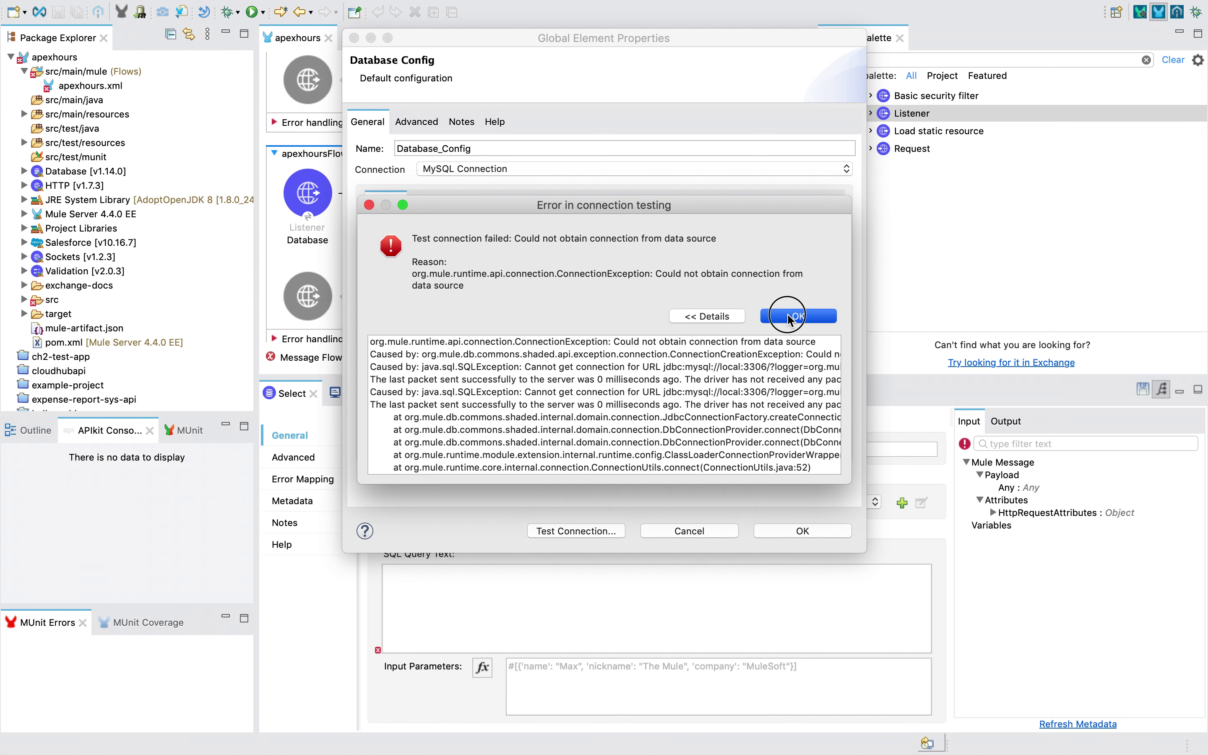
Re-enter database mule, hide the password, and return to MySQL Workbench
{"action": "left_click", "coordinate": [518, 403]}
{"action": "type", "text": "mule"}
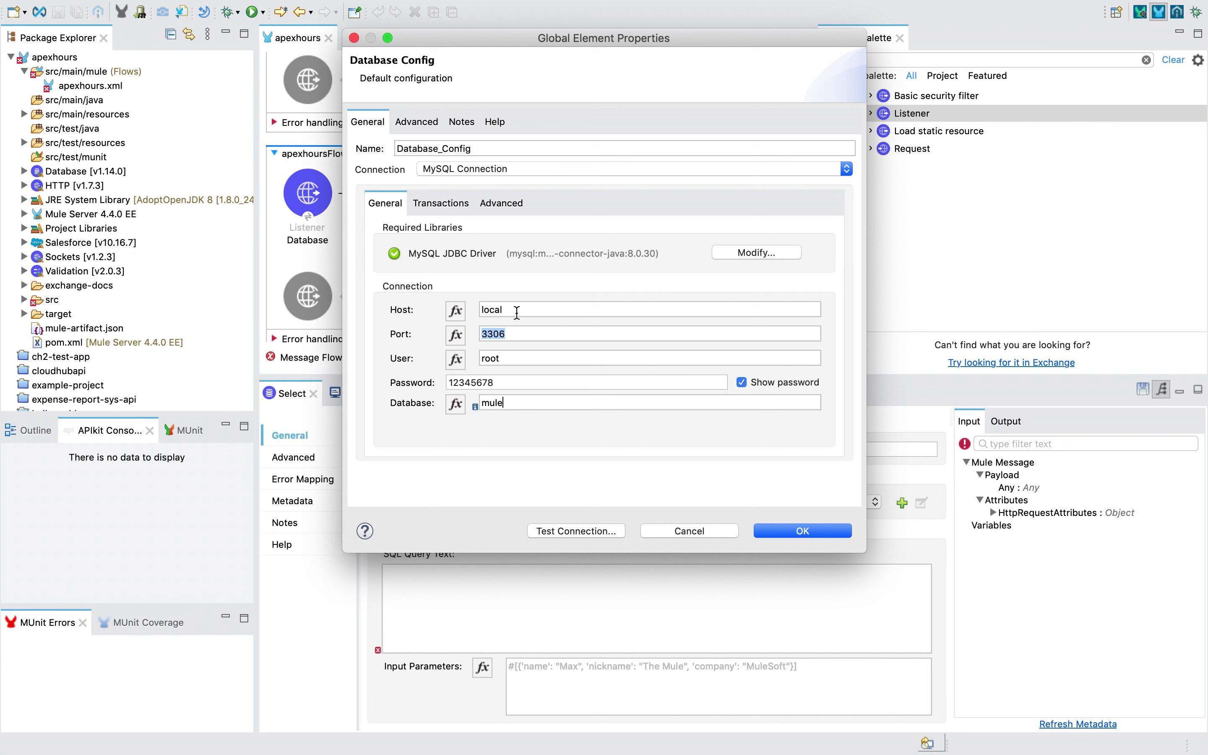
{"action": "left_click", "coordinate": [518, 311]}
{"action": "left_click", "coordinate": [506, 383]}
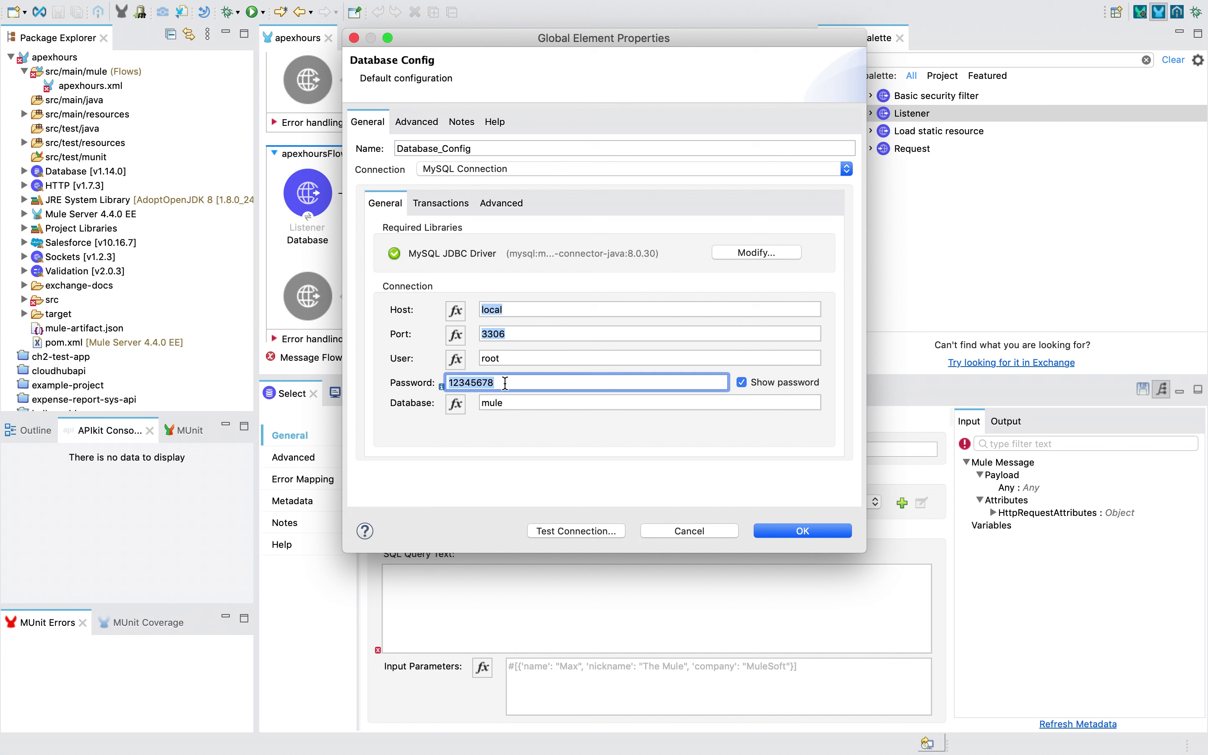
{"action": "left_click", "coordinate": [754, 382]}
{"action": "key", "text": "ctrl+Left"}
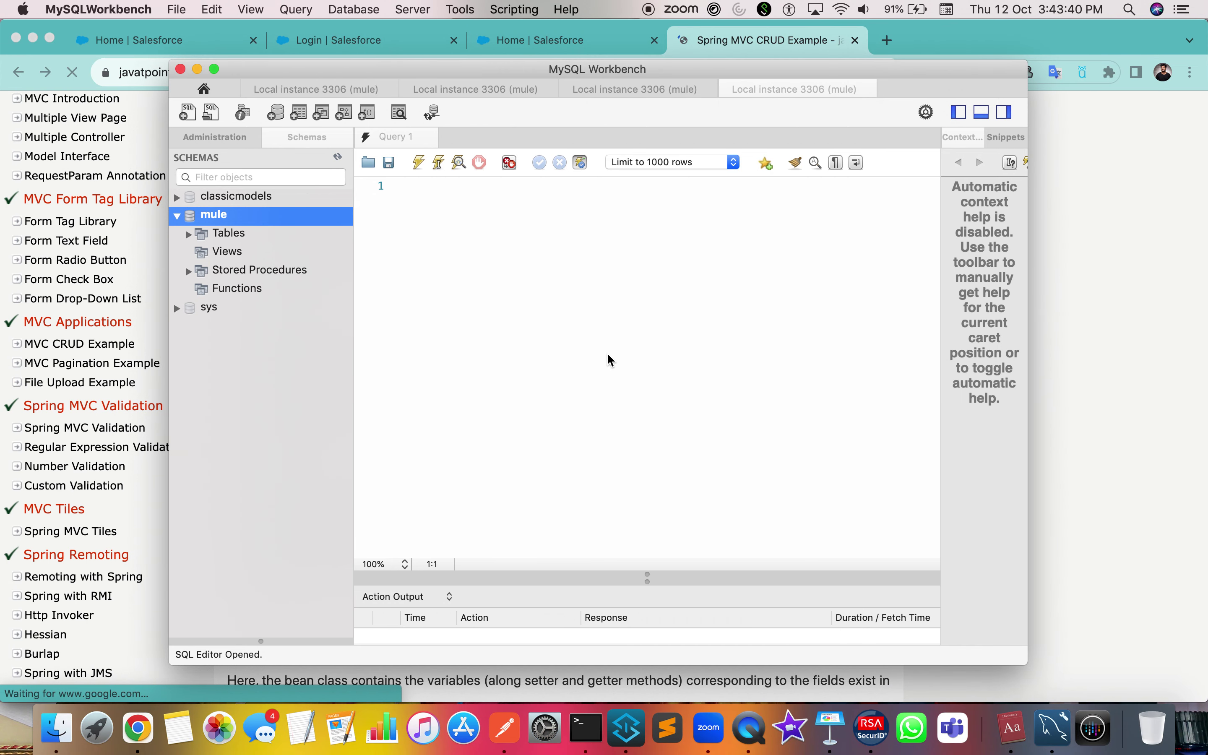
Close the duplicate Local instance 3306 sessions and return to the Workbench home screen
{"action": "left_click", "coordinate": [272, 89]}
{"action": "right_click", "coordinate": [325, 92]}
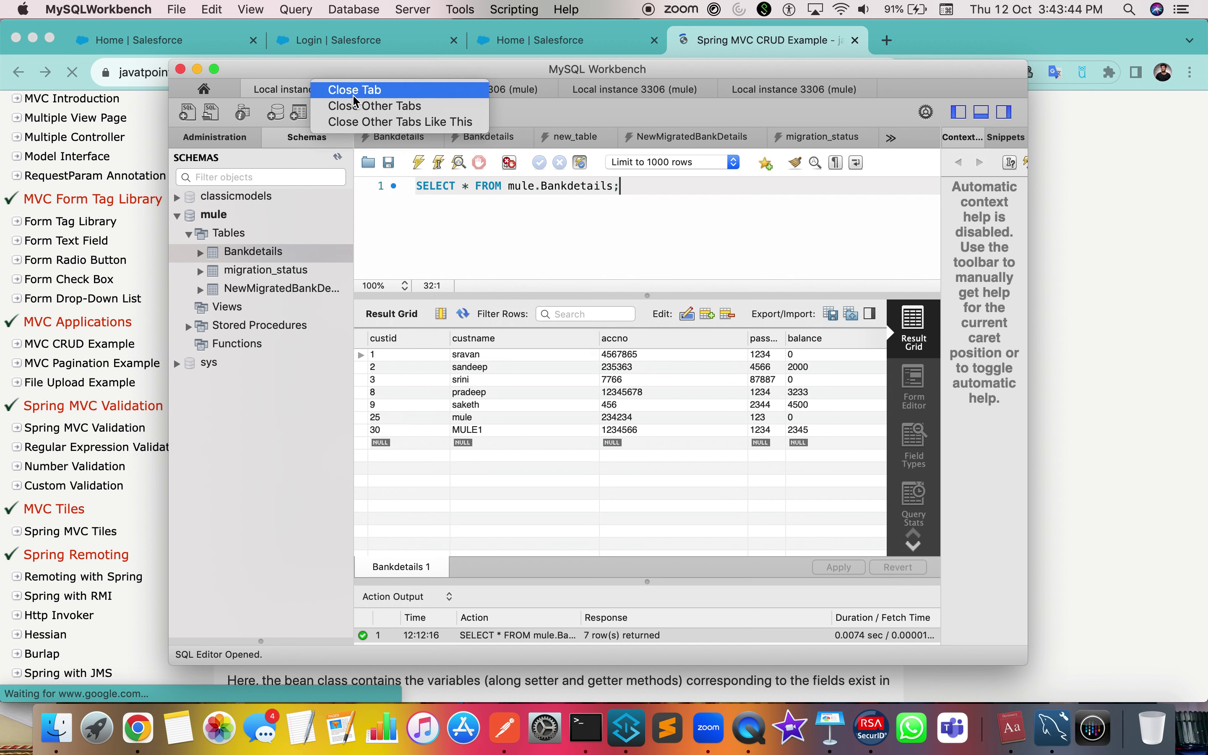
{"action": "left_click", "coordinate": [362, 107]}
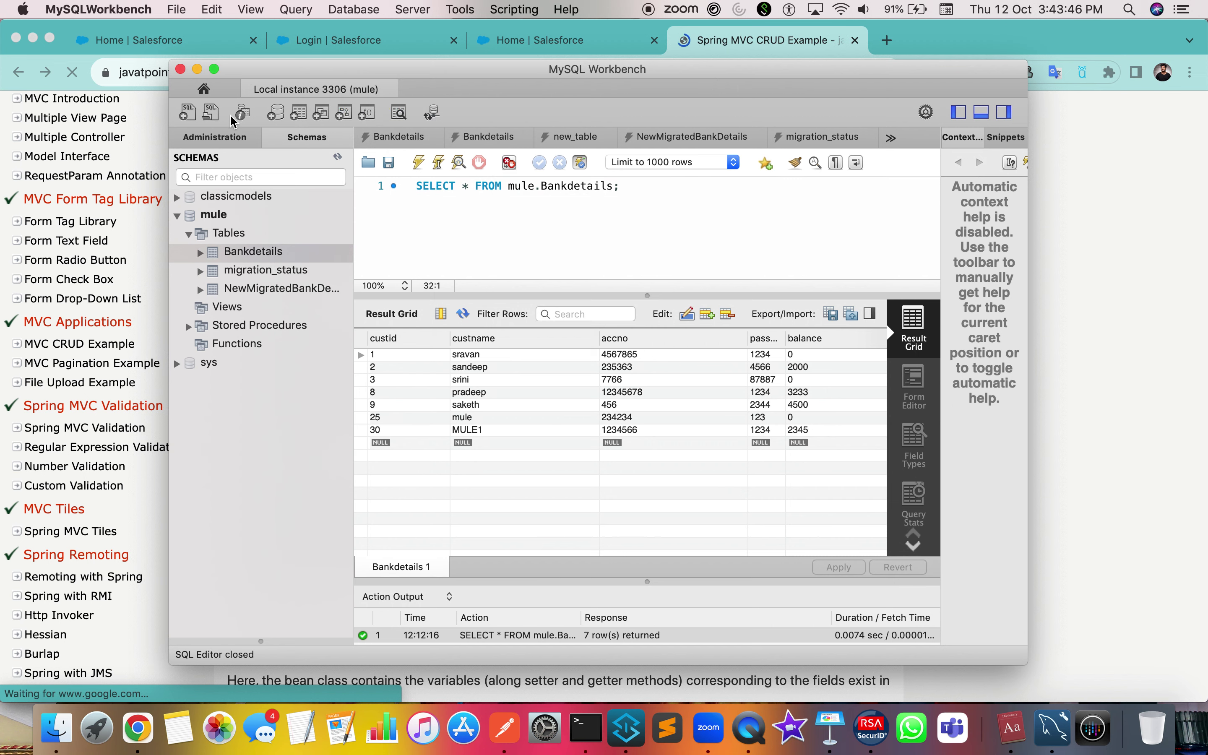
{"action": "left_click", "coordinate": [210, 94]}
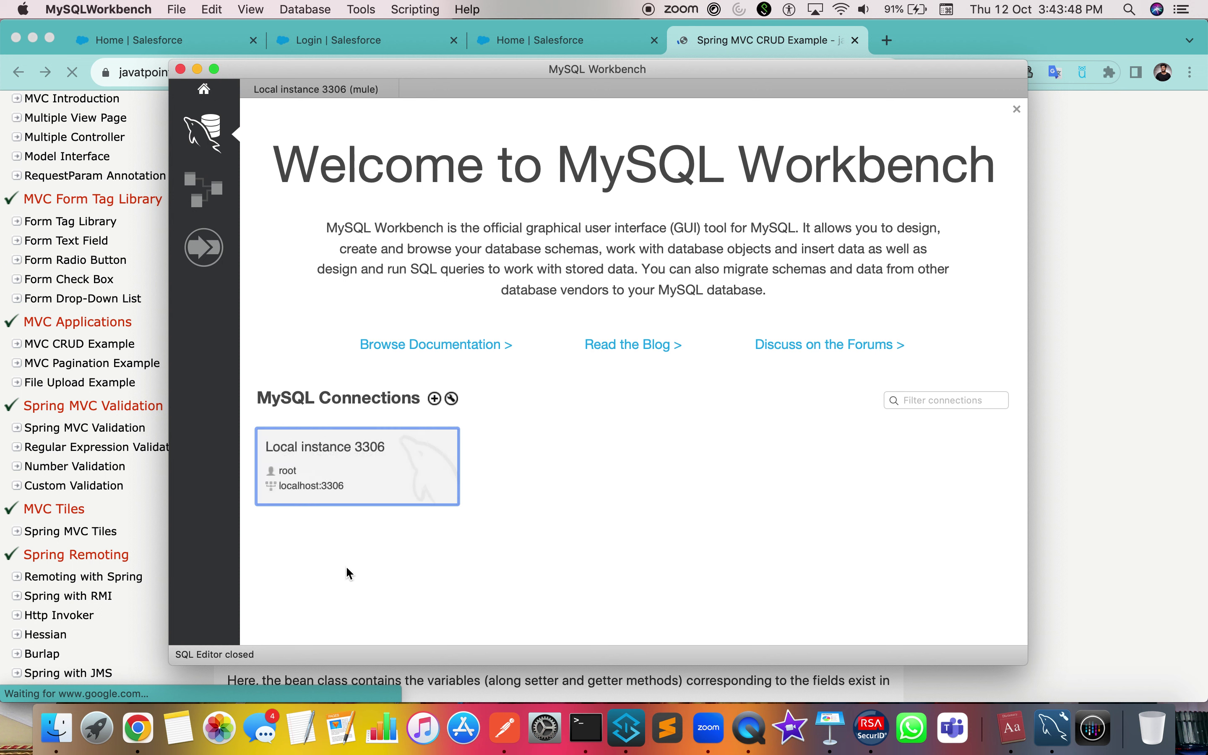
Open the Local instance 3306 connection settings and check its hostname, localhost
{"action": "right_click", "coordinate": [367, 496]}
{"action": "scroll", "coordinate": [423, 619], "scroll_direction": "down", "scroll_amount": 2}
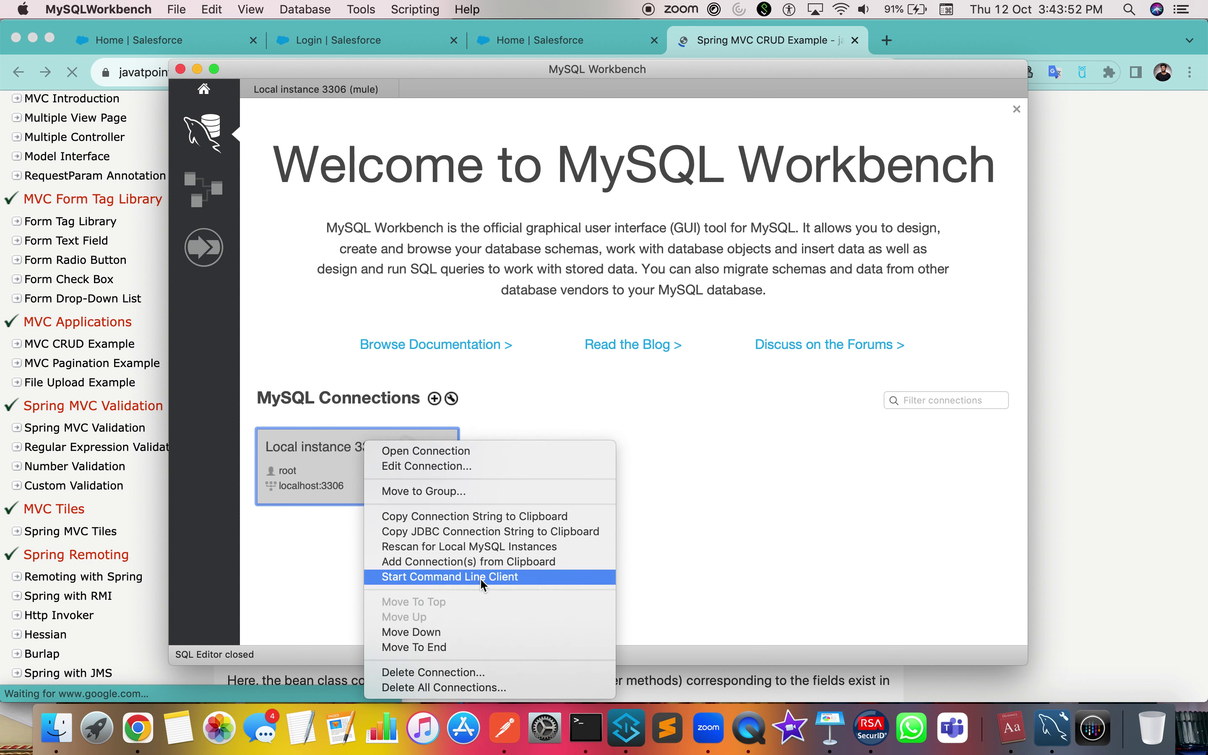
{"action": "left_click", "coordinate": [466, 470]}
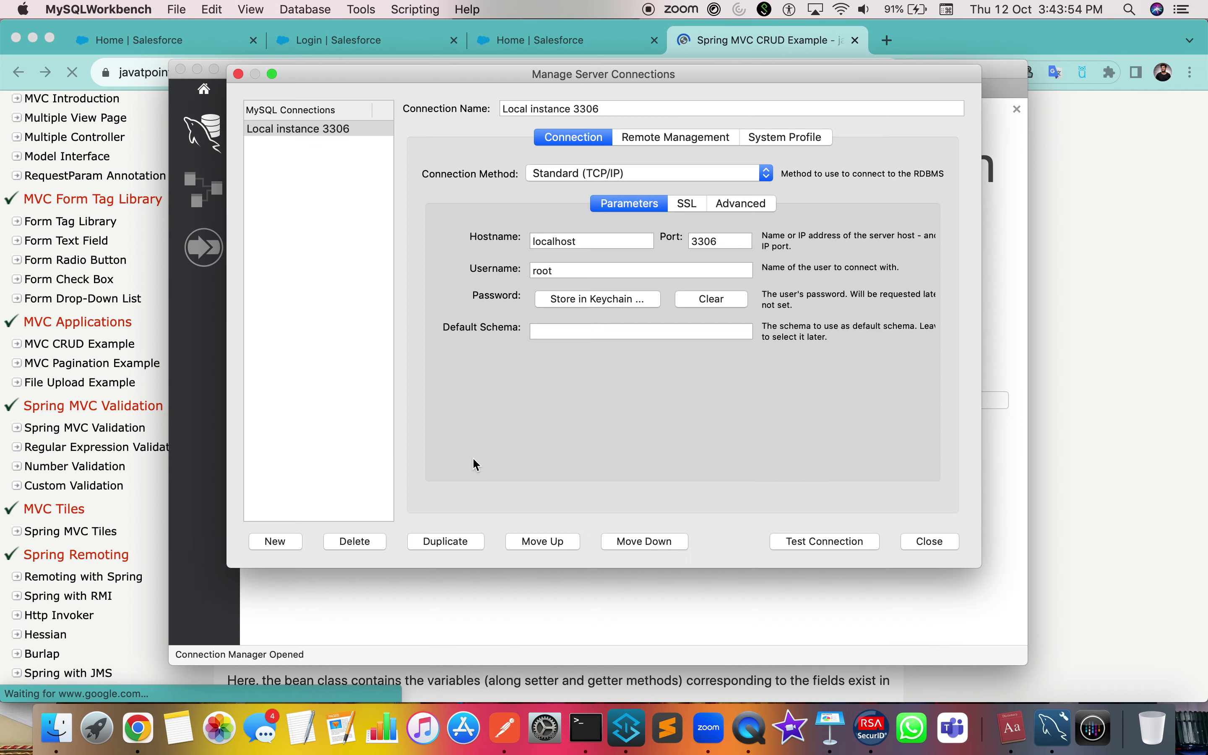
{"action": "left_click", "coordinate": [593, 241]}
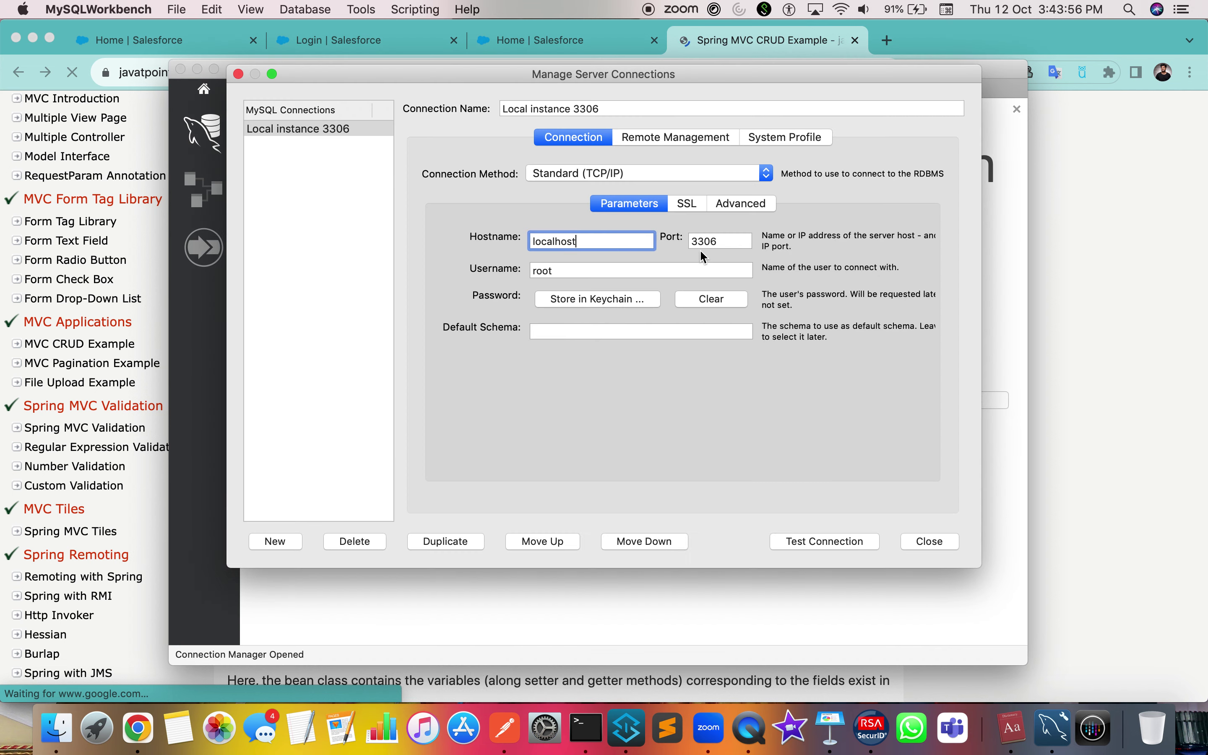
{"action": "key", "text": "ctrl+Right"}
{"action": "key", "text": "ctrl+Left"}
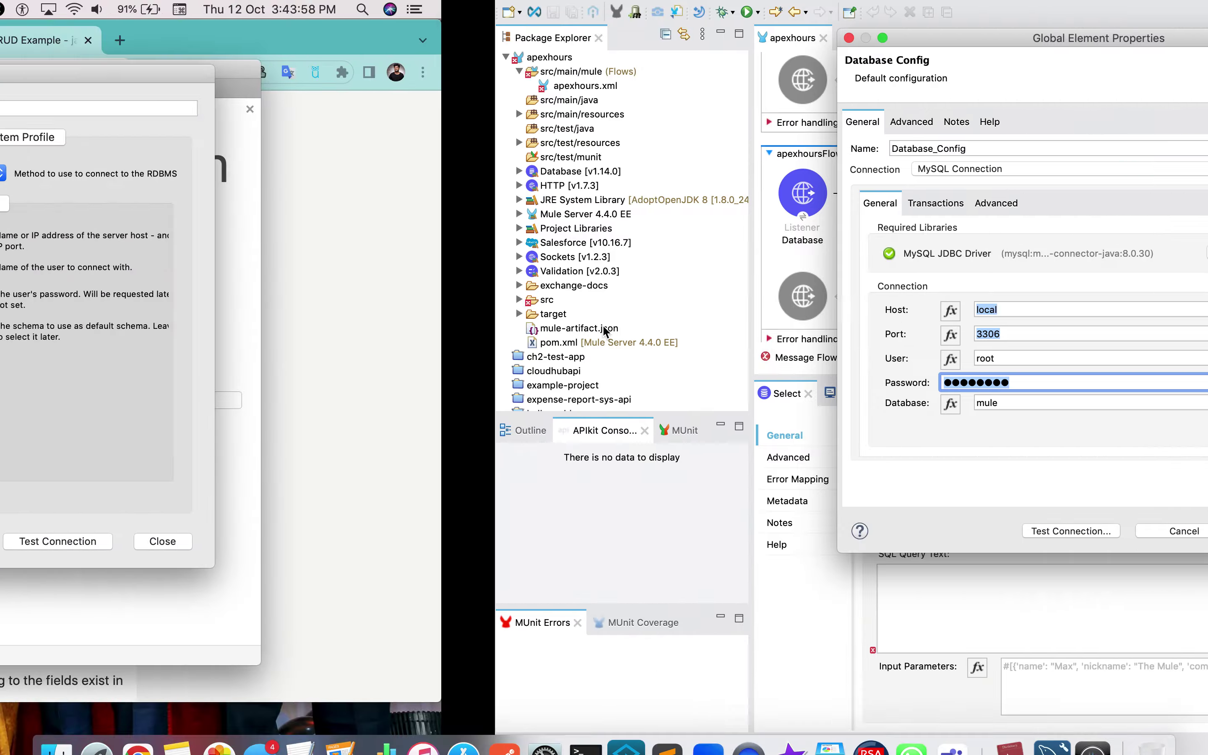
{"action": "key", "text": "Escape"}
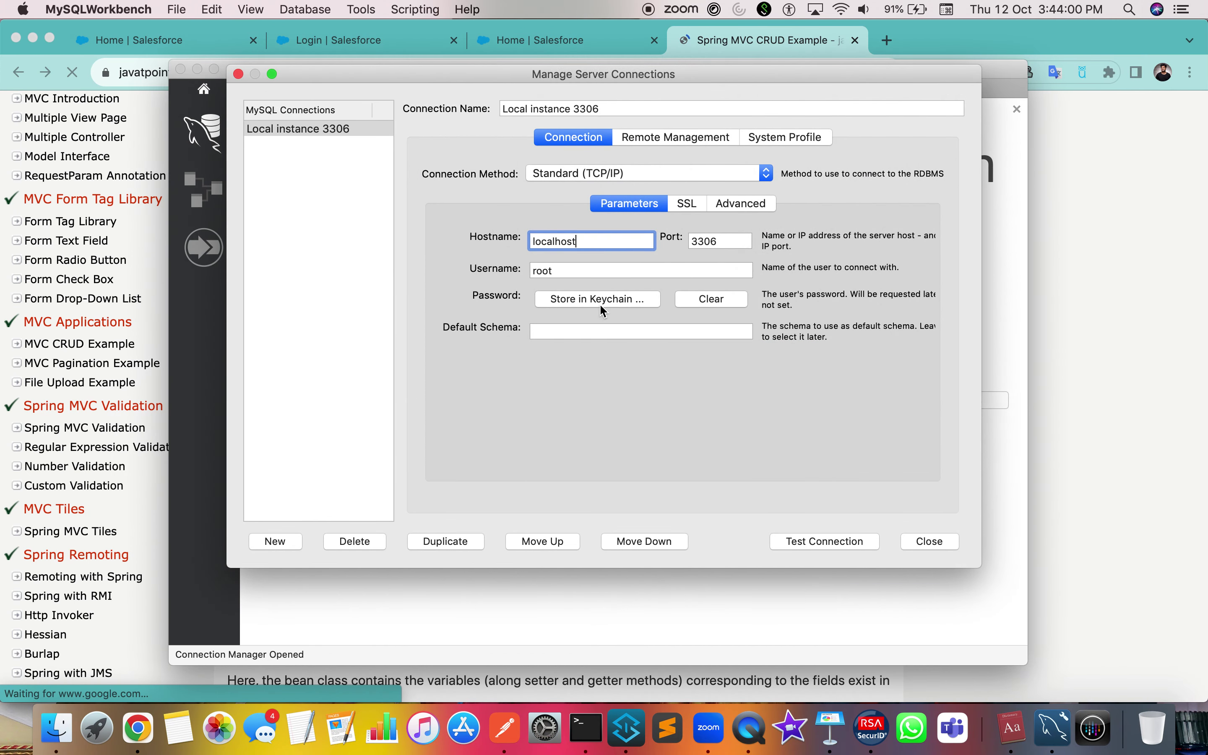
Store the root password for the Local instance 3306 connection in the keychain
{"action": "left_click", "coordinate": [602, 299]}
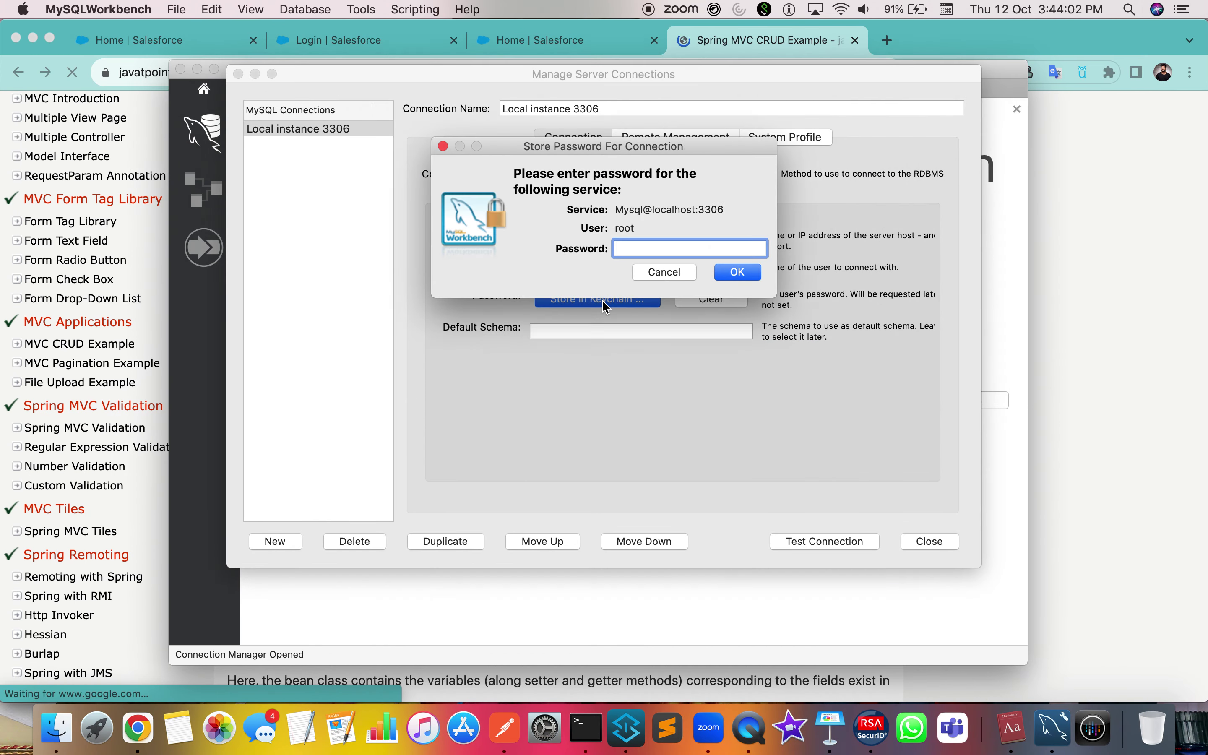
{"action": "type", "text": "•••••"}
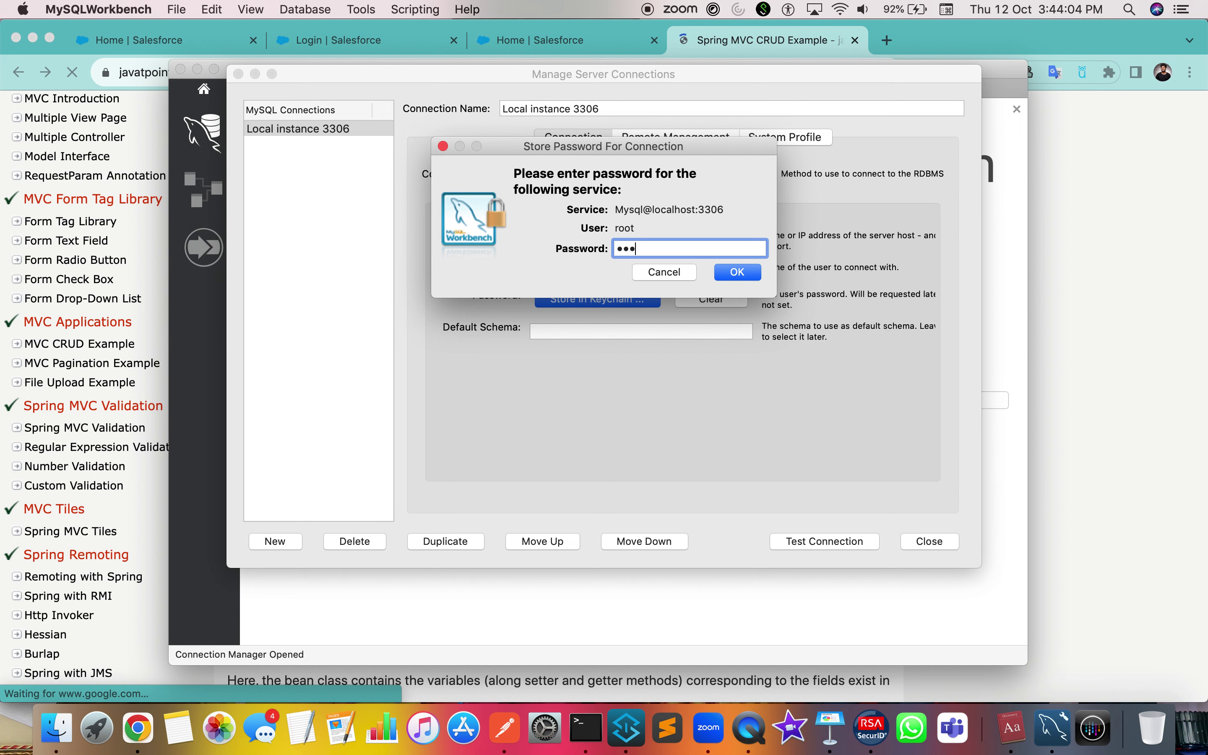
{"action": "type", "text": "•••"}
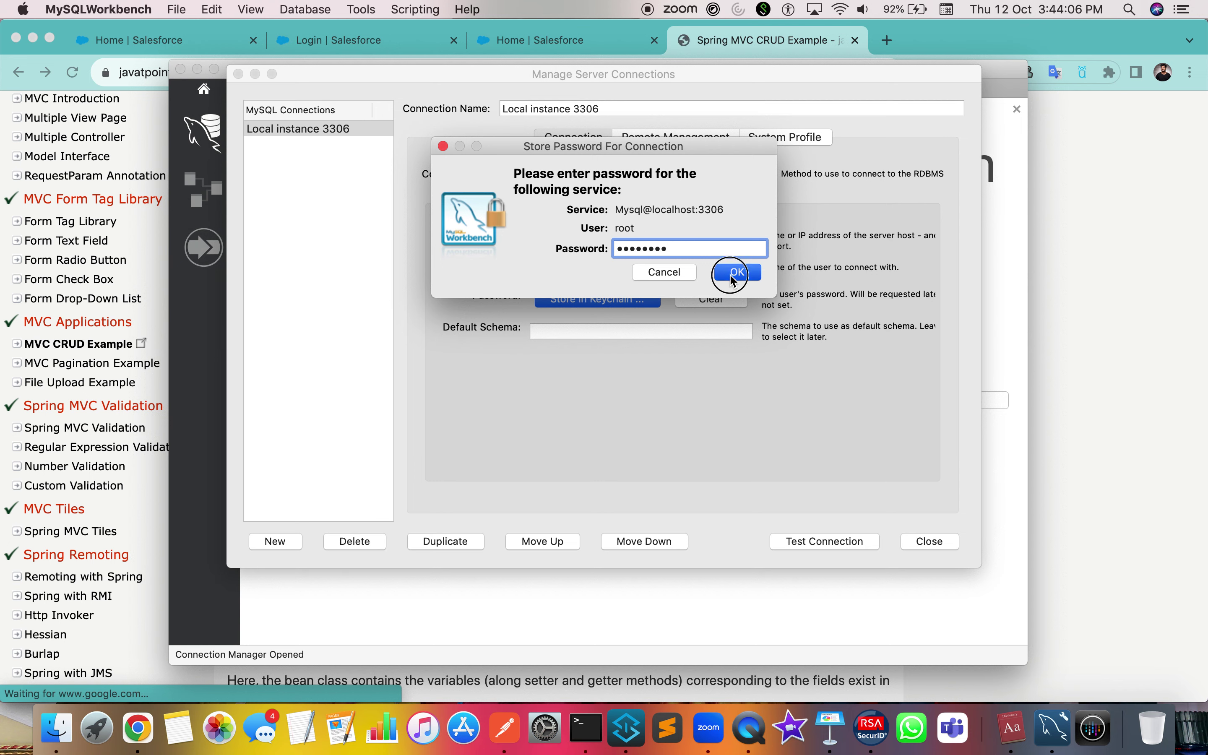
{"action": "left_click", "coordinate": [736, 273]}
{"action": "key", "text": "ctrl+Right"}
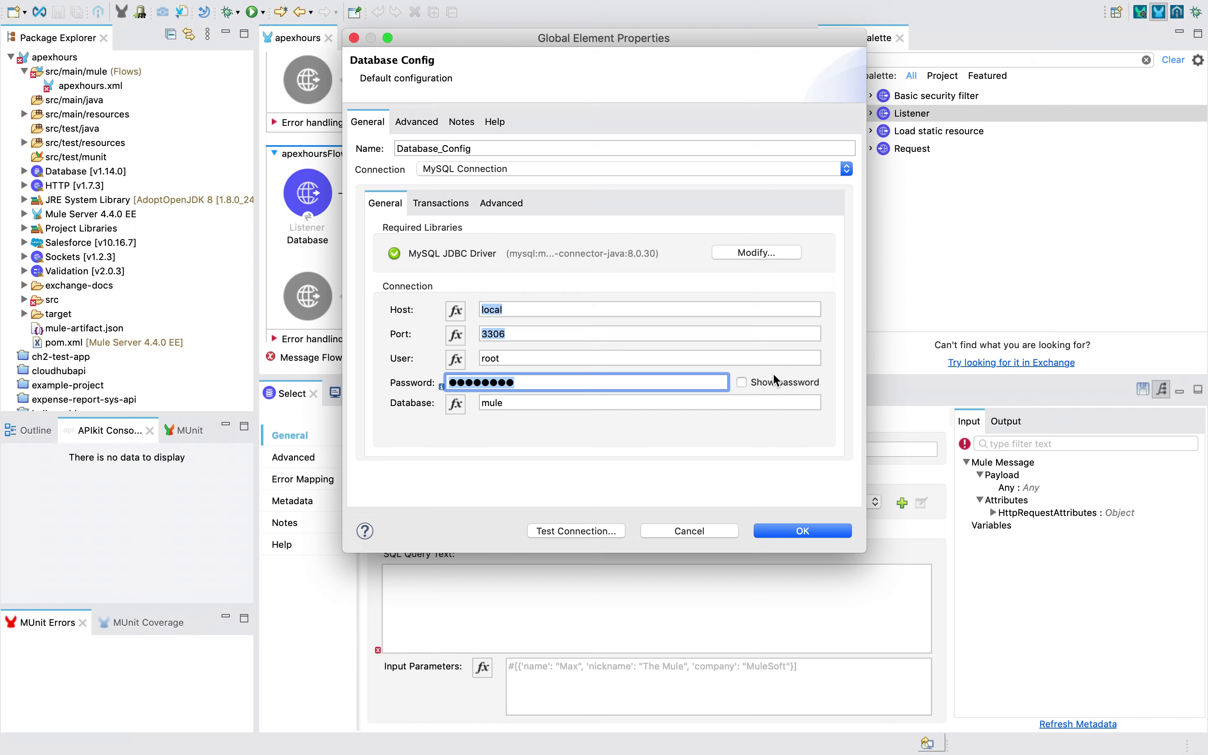
{"action": "left_click", "coordinate": [772, 377]}
{"action": "key", "text": "ctrl+Left"}
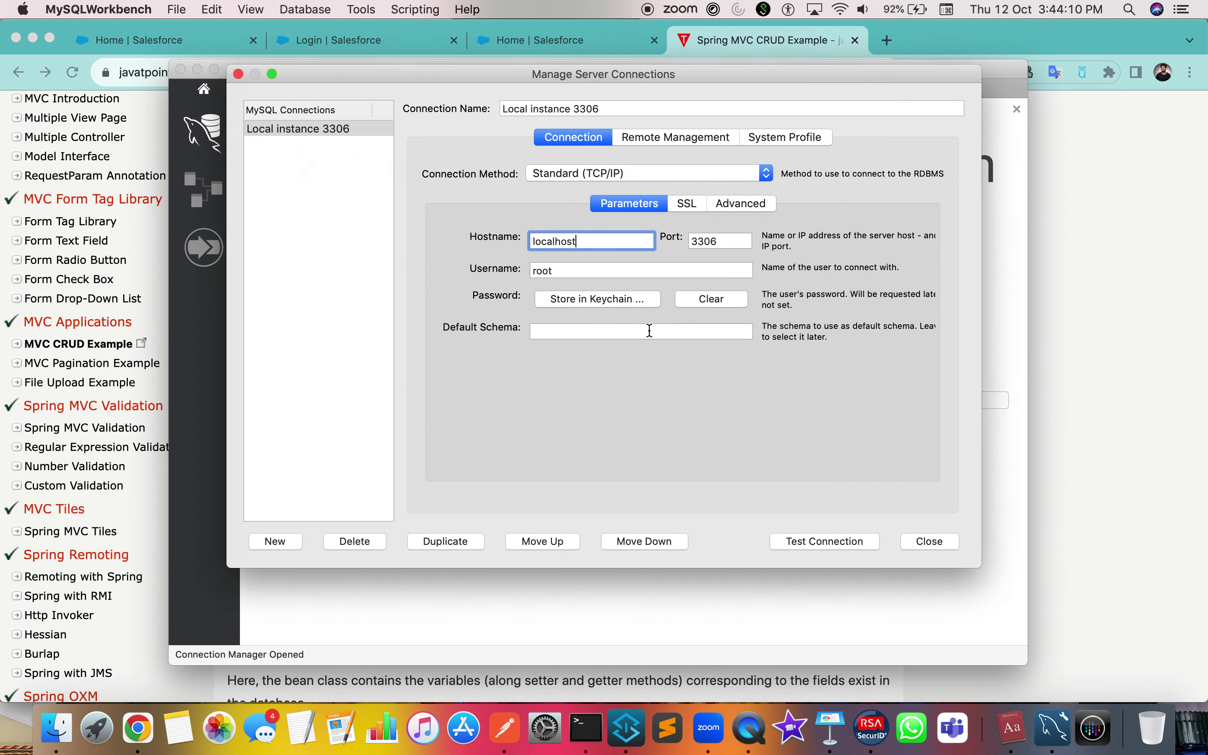
Test the connection to localhost:3306 as root twice, dismissing each success message
{"action": "left_click", "coordinate": [804, 546]}
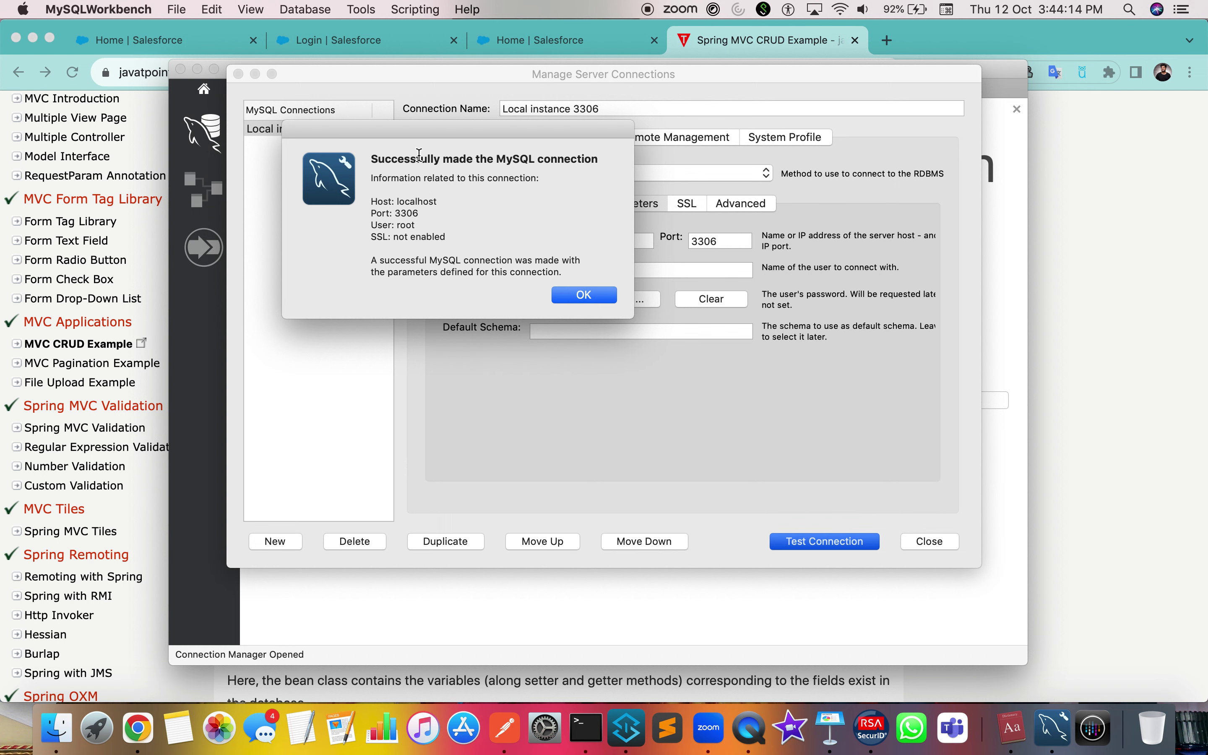
{"action": "left_click_drag", "start_coordinate": [417, 156], "coordinate": [607, 151]}
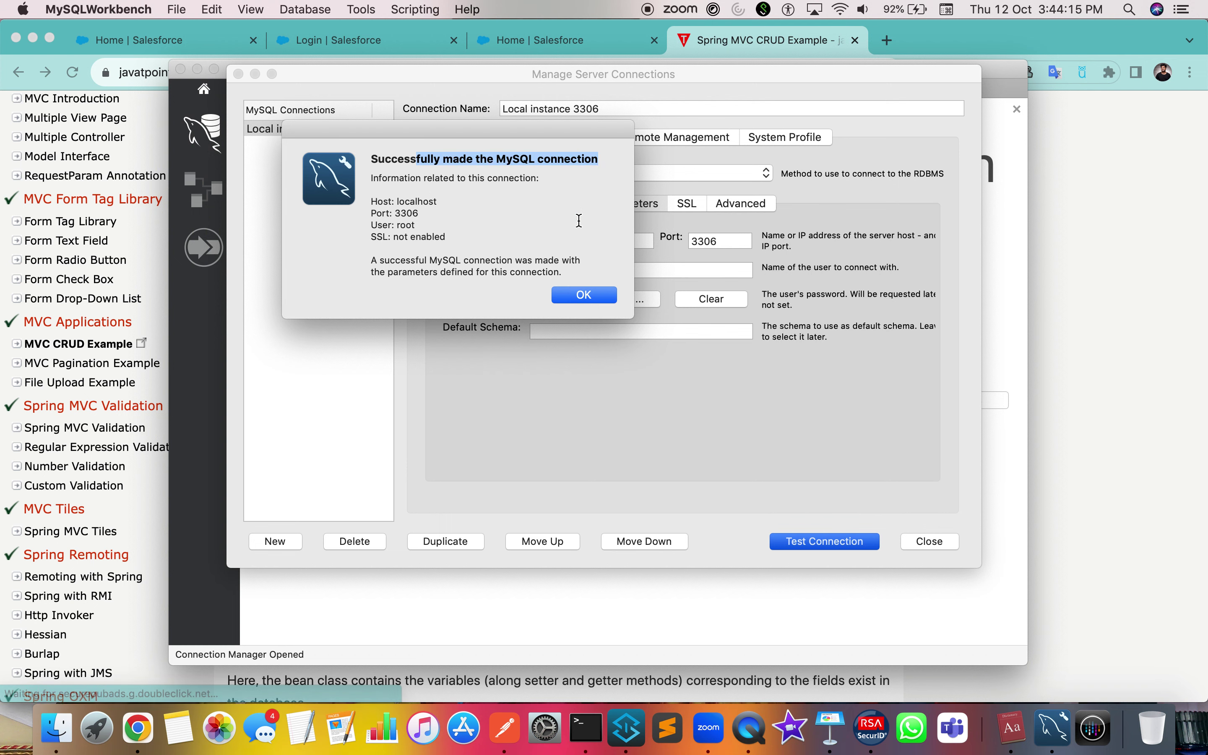
{"action": "left_click", "coordinate": [575, 296]}
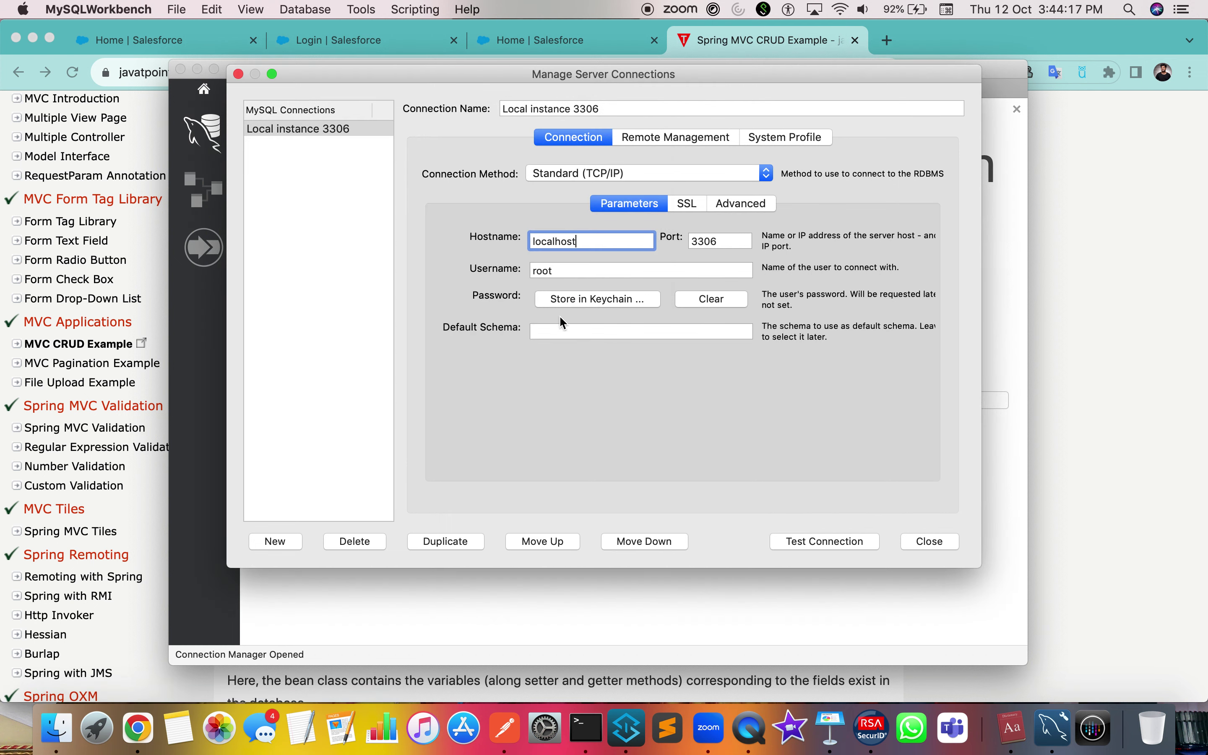
{"action": "left_click", "coordinate": [692, 206]}
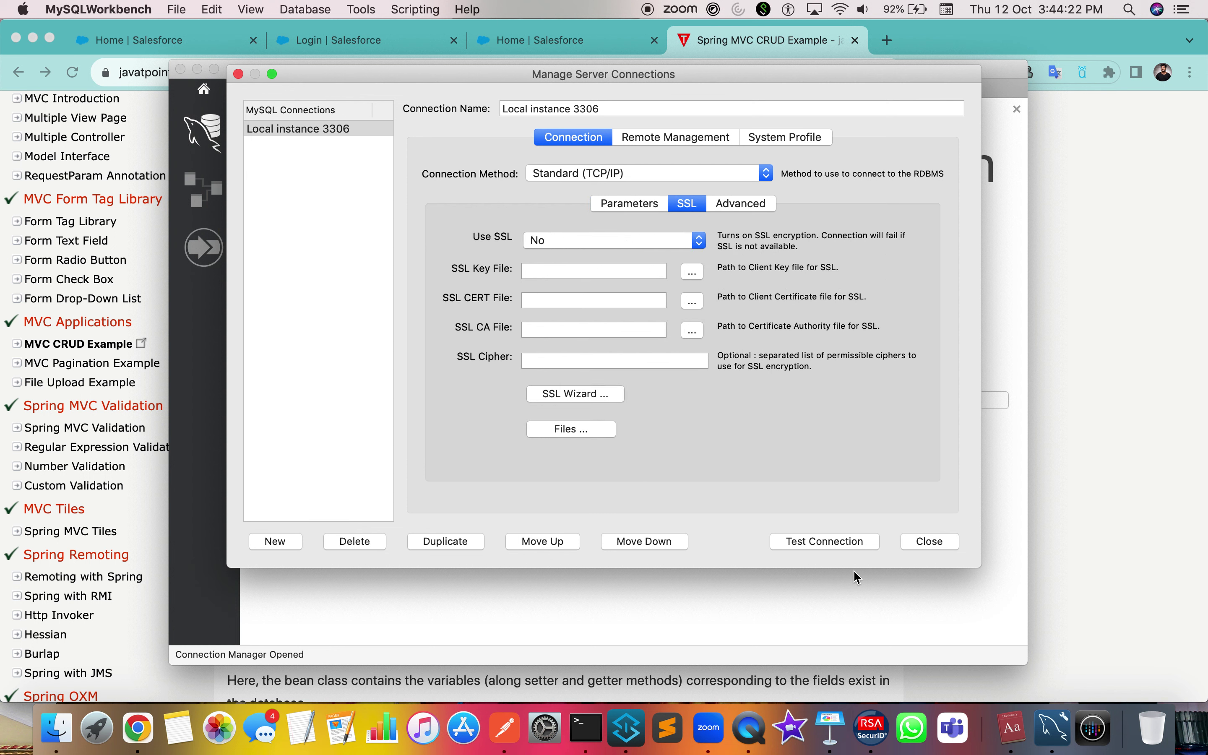
{"action": "left_click", "coordinate": [851, 544]}
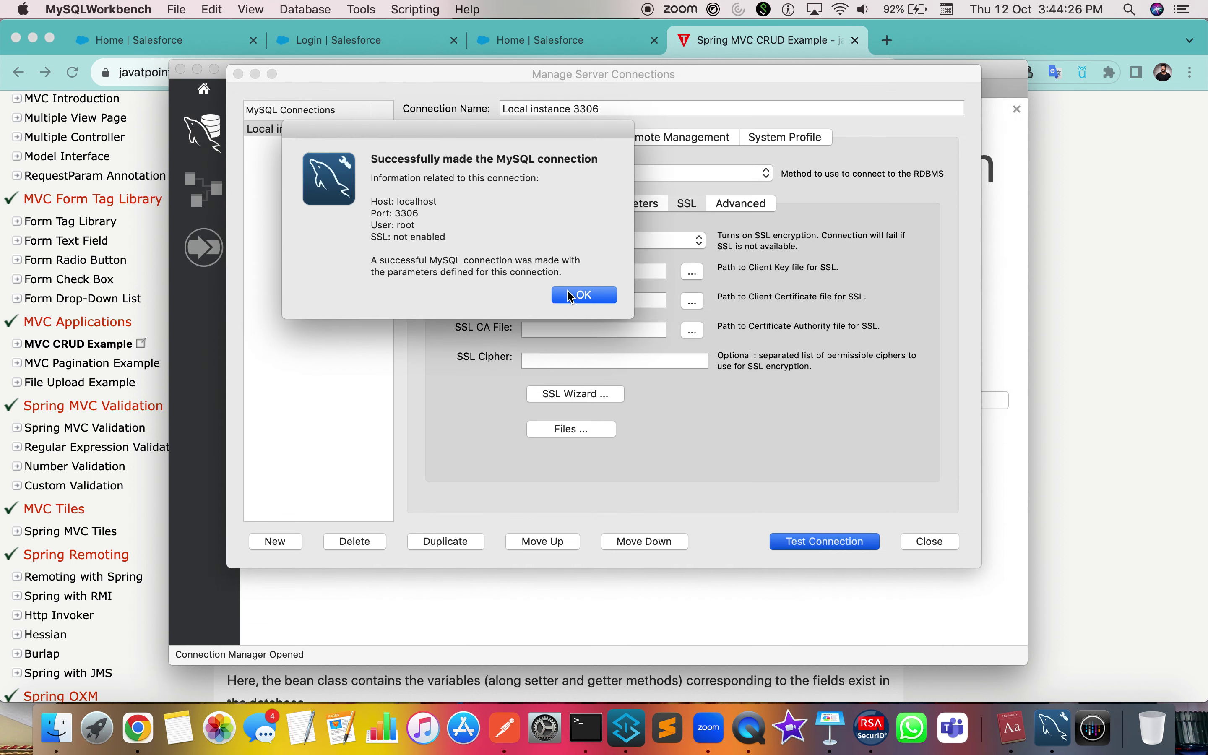
{"action": "left_click", "coordinate": [577, 296]}
{"action": "key", "text": "ctrl+Right"}
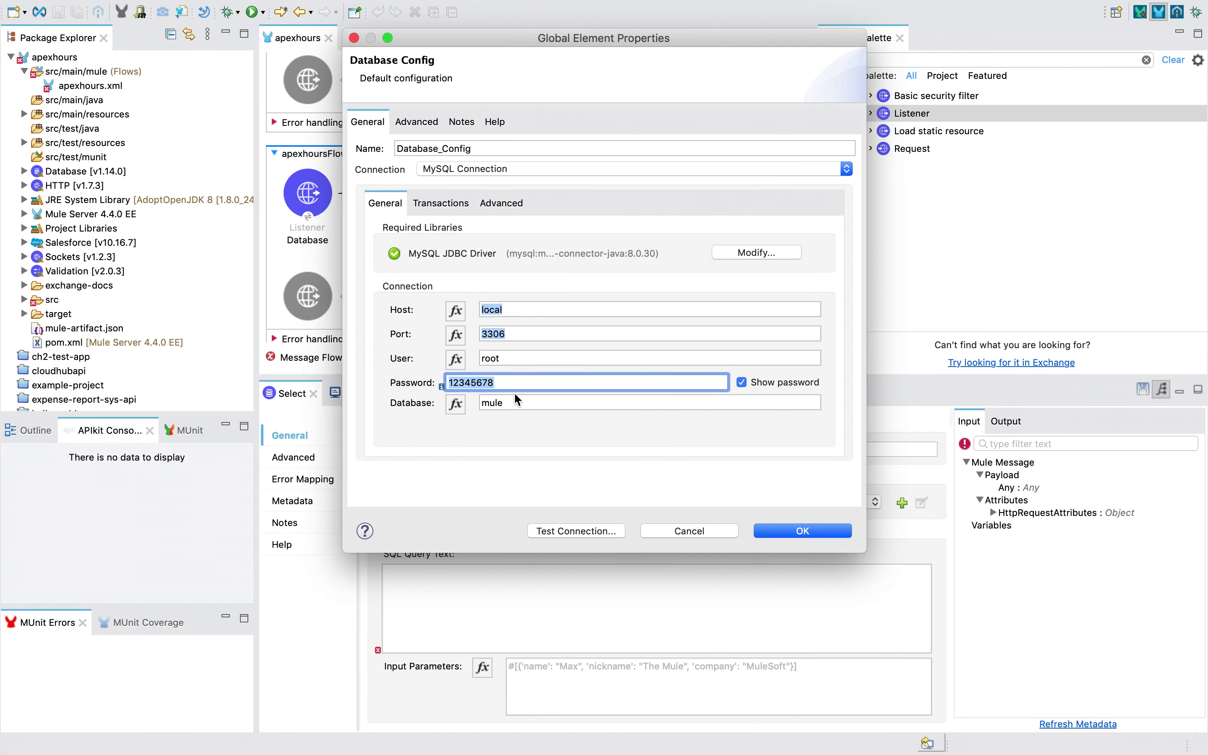
Change the Database_Config host to localhost
{"action": "left_click", "coordinate": [513, 396]}
{"action": "left_click", "coordinate": [509, 382]}
{"action": "key", "text": "Right"}
{"action": "left_click", "coordinate": [529, 310]}
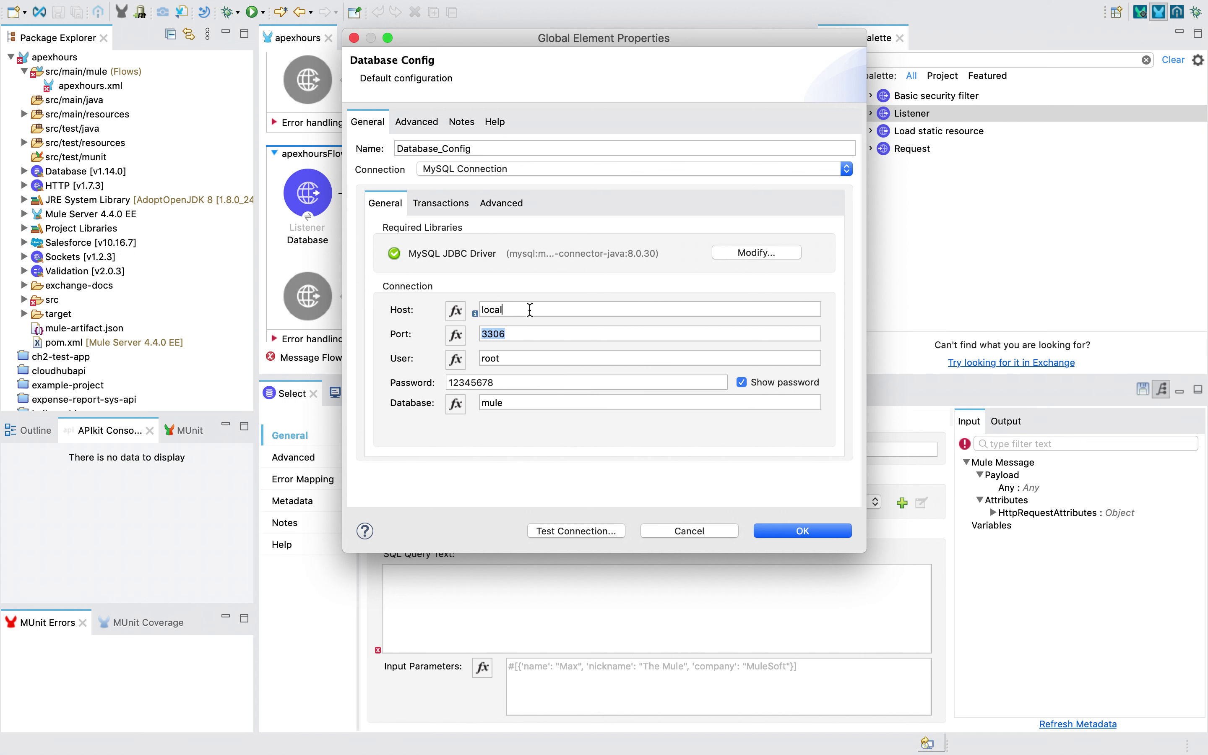
{"action": "type", "text": "host"}
Test the database connection successfully and save the Database_Config settings
{"action": "left_click", "coordinate": [569, 531]}
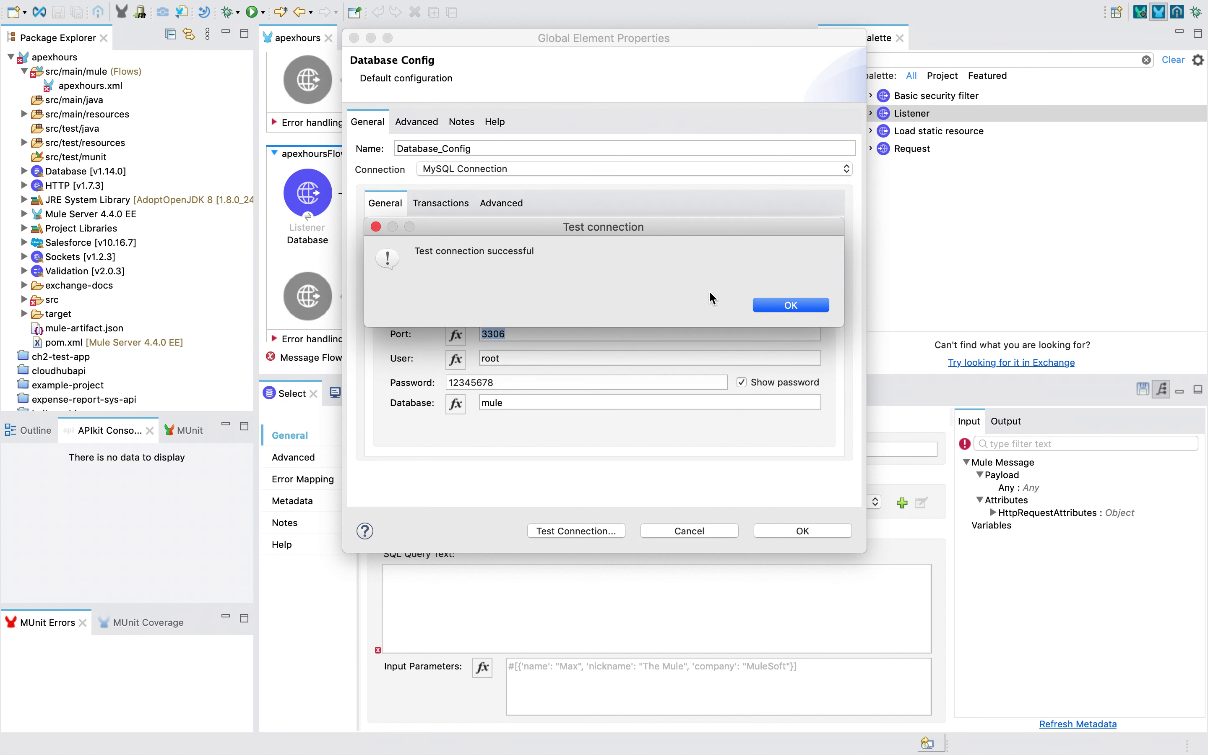
{"action": "left_click", "coordinate": [777, 305]}
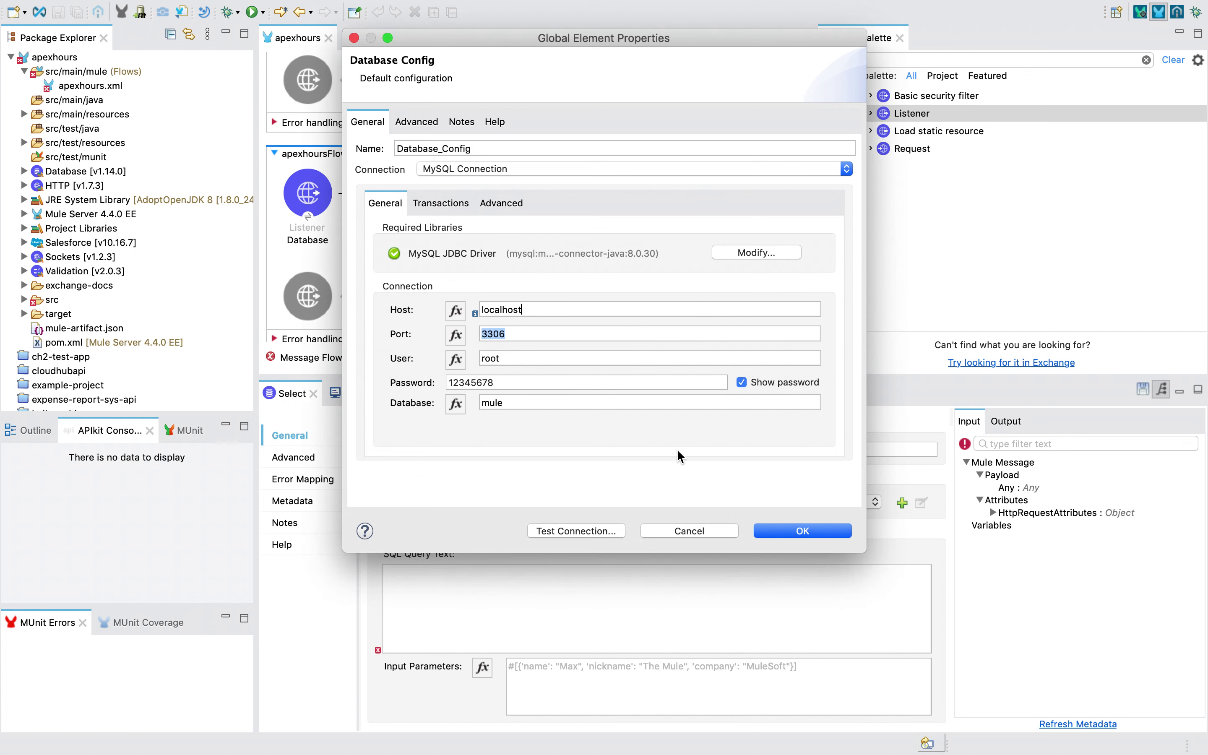
{"action": "left_click", "coordinate": [824, 534]}
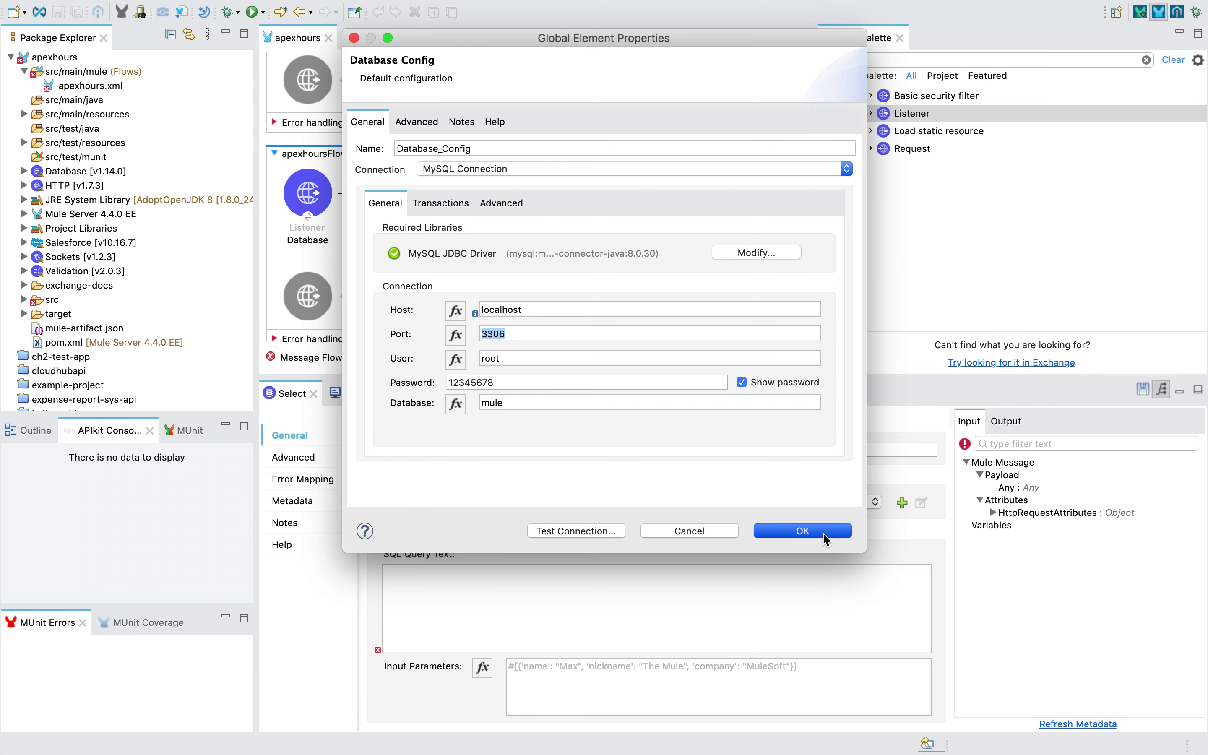
{"action": "key", "text": "ctrl+Left"}
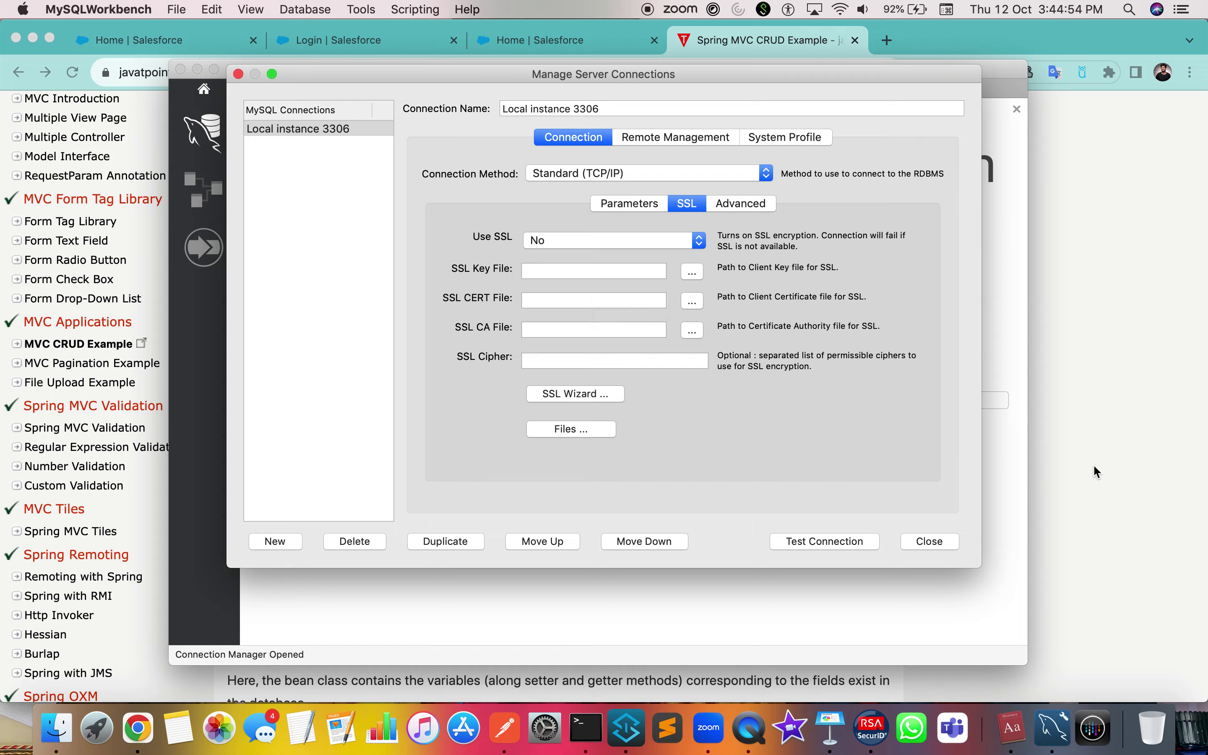
{"action": "left_click", "coordinate": [977, 482]}
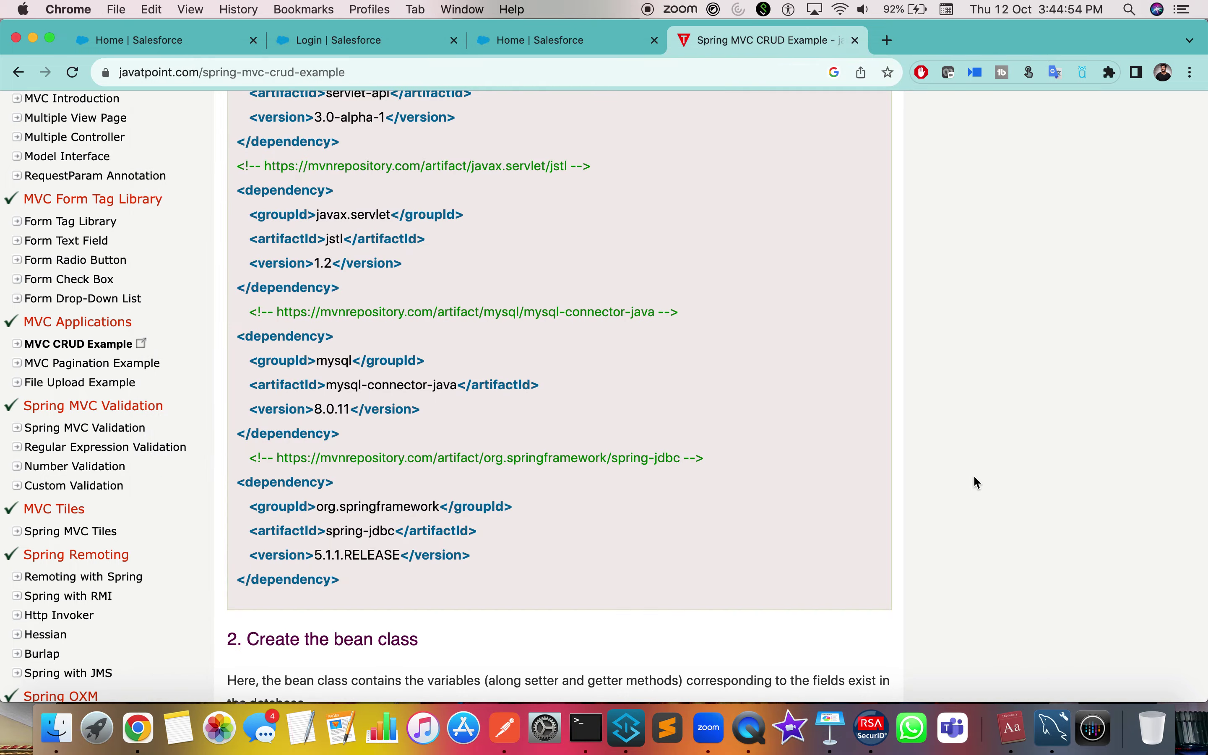
{"action": "scroll", "coordinate": [373, 462], "scroll_direction": "down", "scroll_amount": 20}
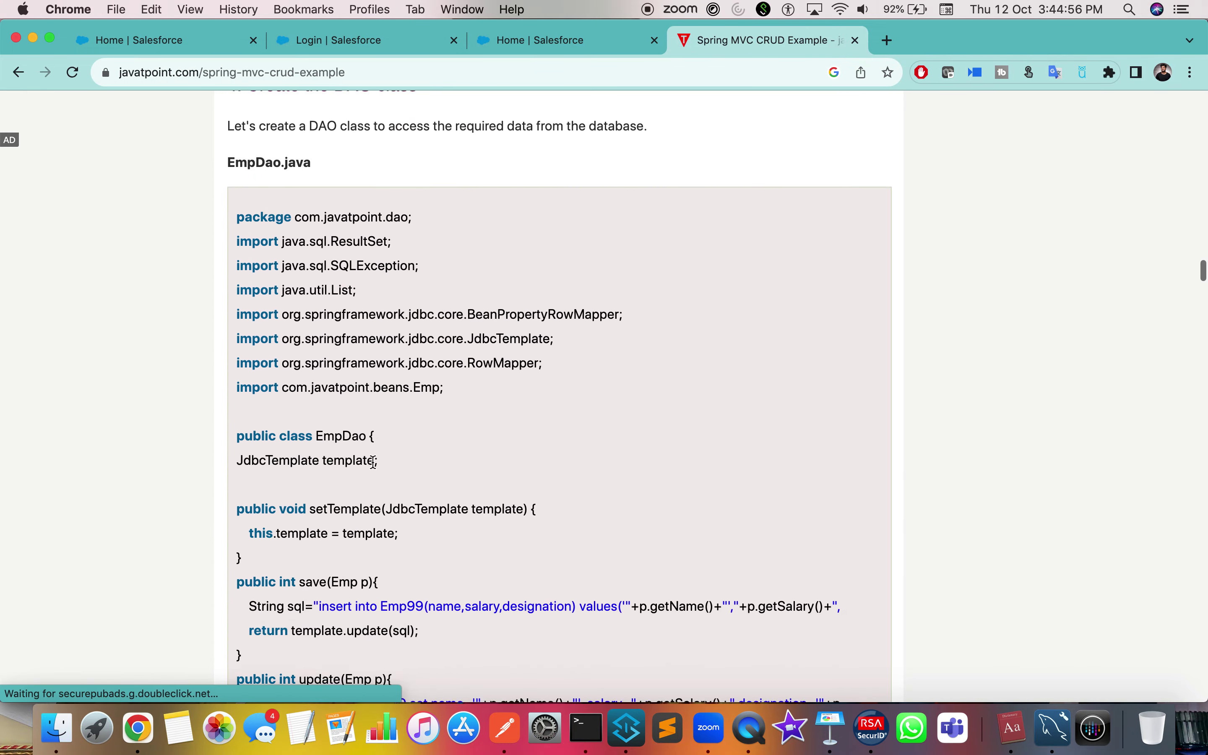
{"action": "scroll", "coordinate": [373, 461], "scroll_direction": "down", "scroll_amount": 20}
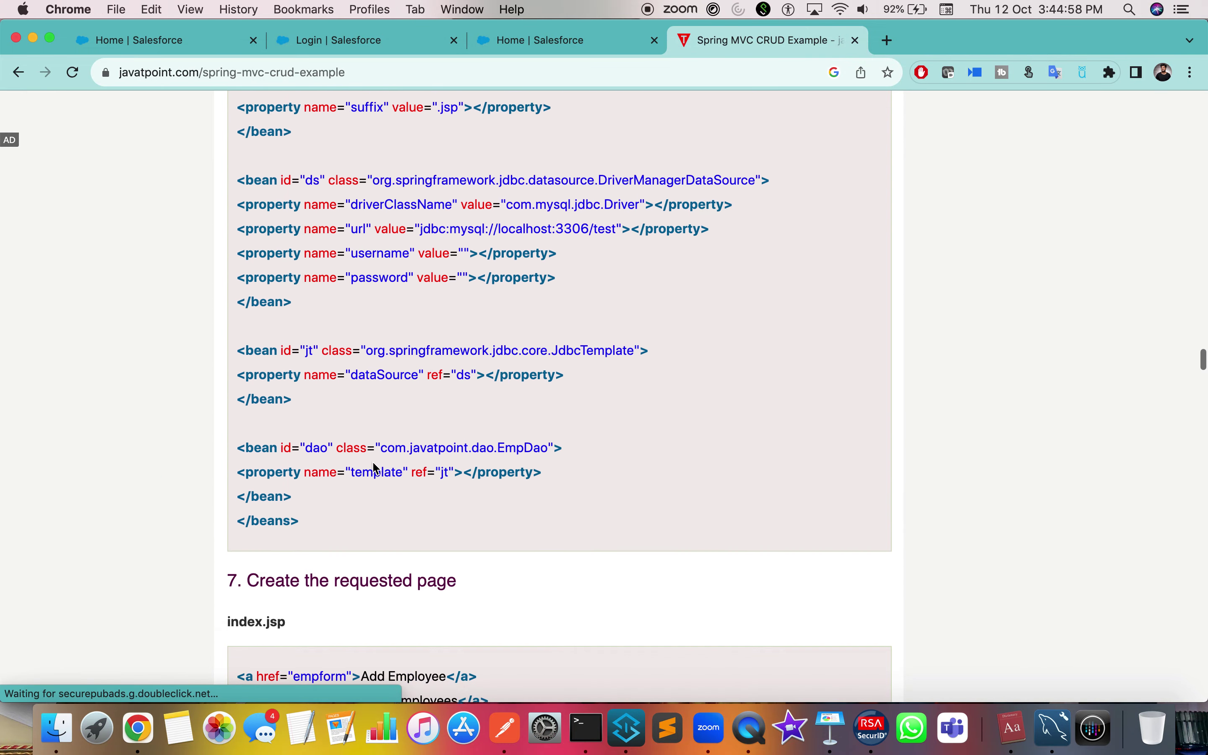
{"action": "scroll", "coordinate": [376, 470], "scroll_direction": "down", "scroll_amount": 10}
{"action": "scroll", "coordinate": [397, 353], "scroll_direction": "up", "scroll_amount": 12}
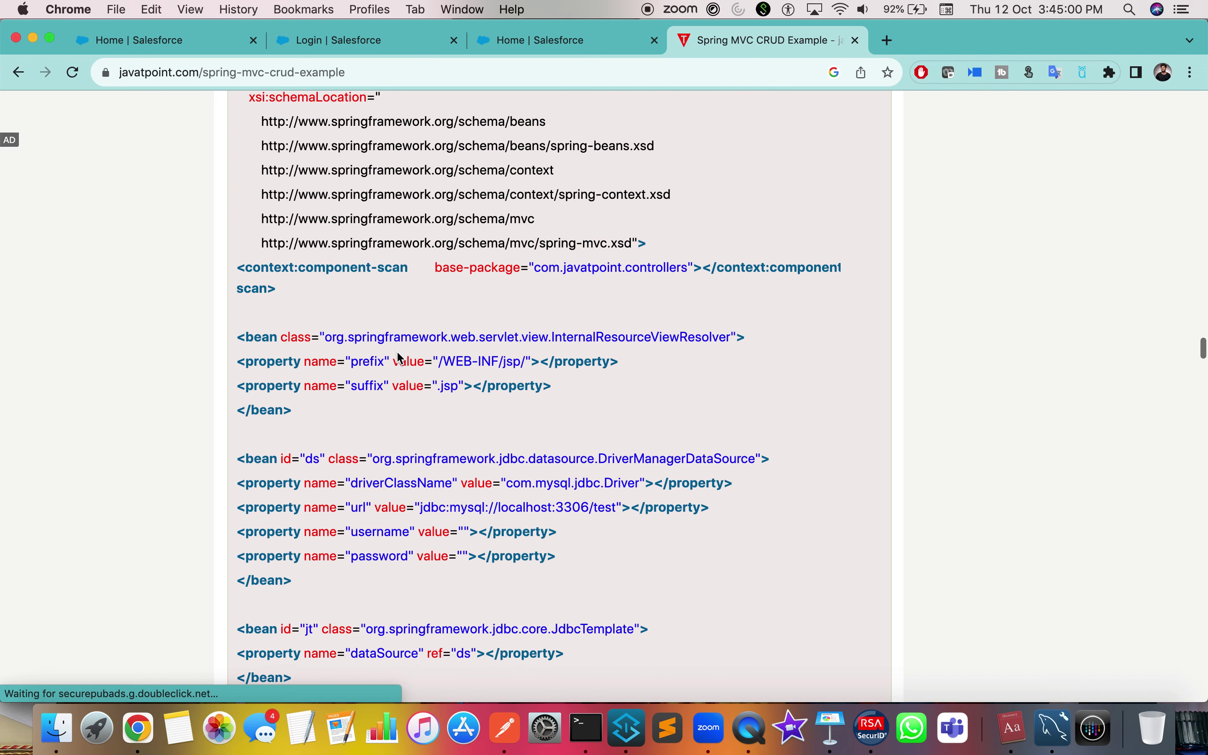
{"action": "scroll", "coordinate": [389, 404], "scroll_direction": "down", "scroll_amount": 3}
{"action": "left_click_drag", "start_coordinate": [372, 292], "coordinate": [459, 299]}
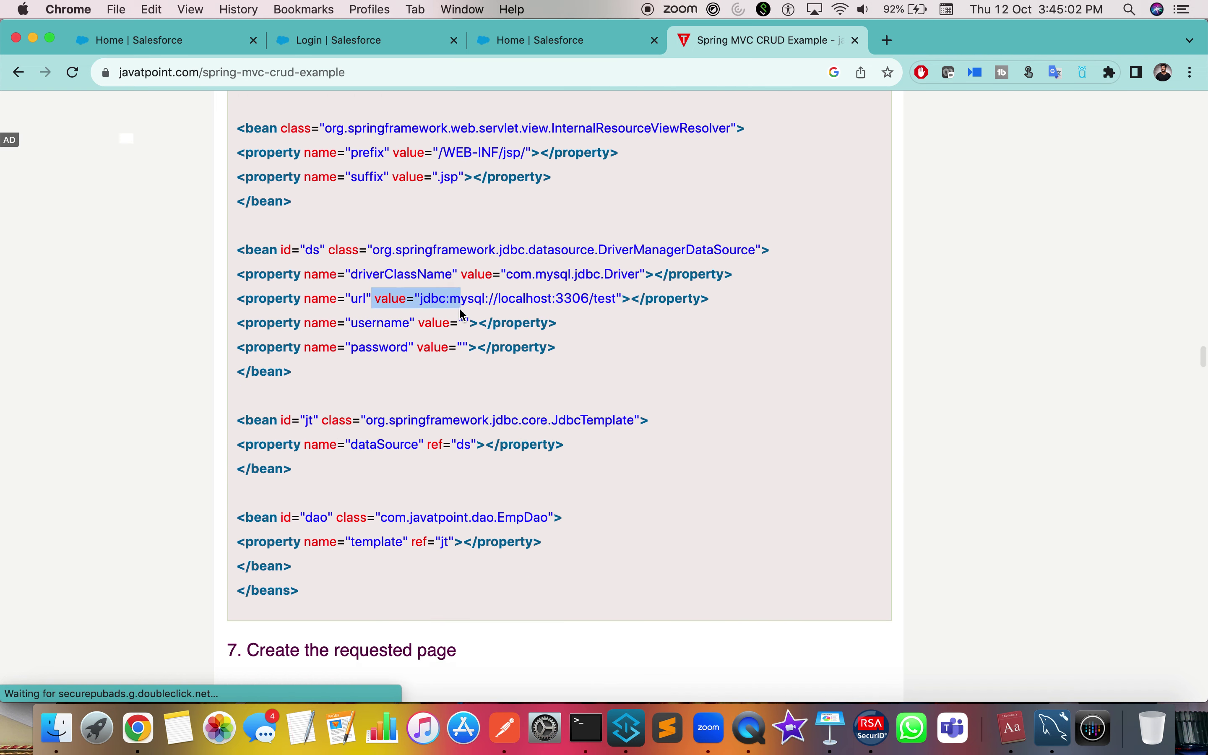
{"action": "left_click_drag", "start_coordinate": [386, 322], "coordinate": [491, 323]}
{"action": "left_click_drag", "start_coordinate": [401, 347], "coordinate": [539, 347]}
{"action": "scroll", "coordinate": [511, 571], "scroll_direction": "down", "scroll_amount": 2}
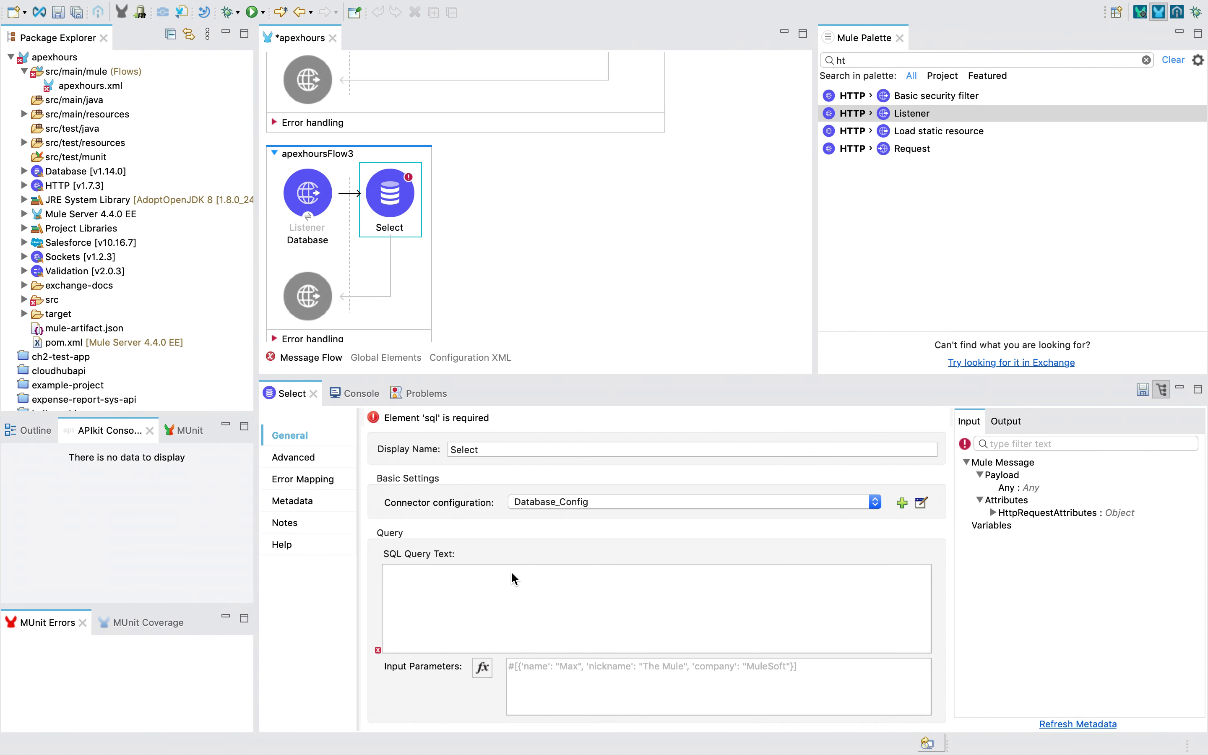
{"action": "left_click", "coordinate": [522, 604]}
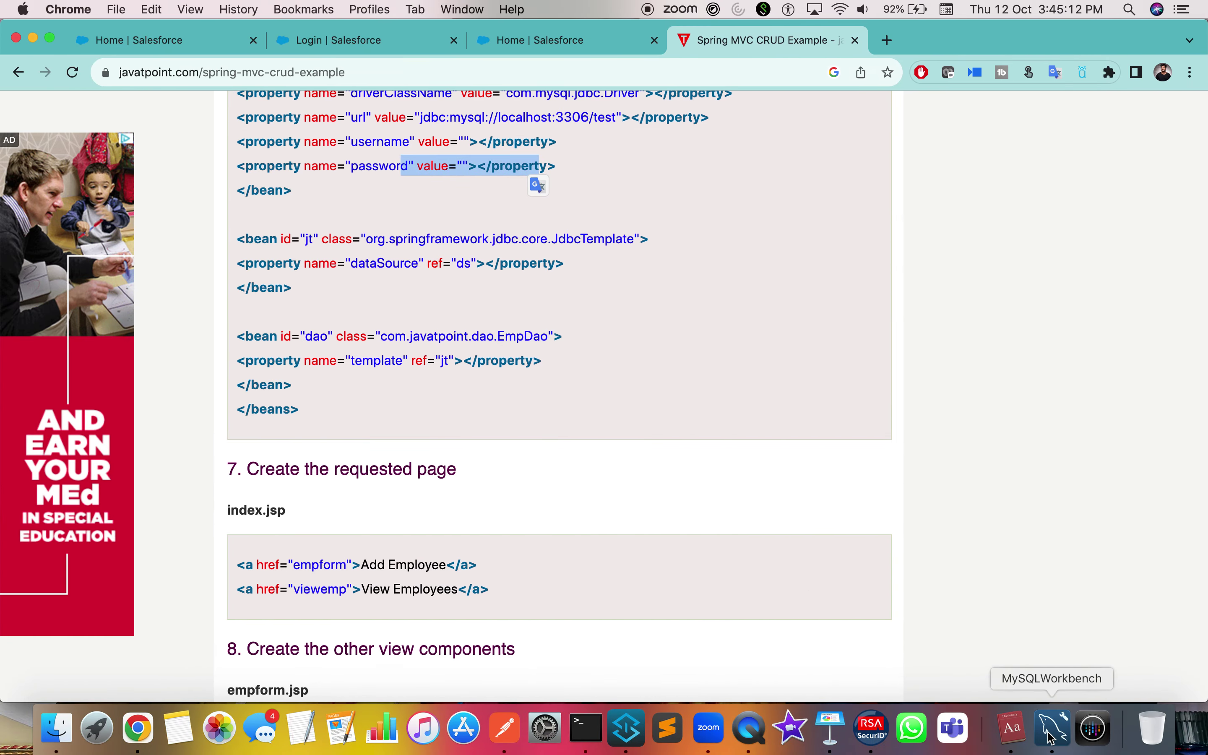
{"action": "left_click", "coordinate": [1052, 734]}
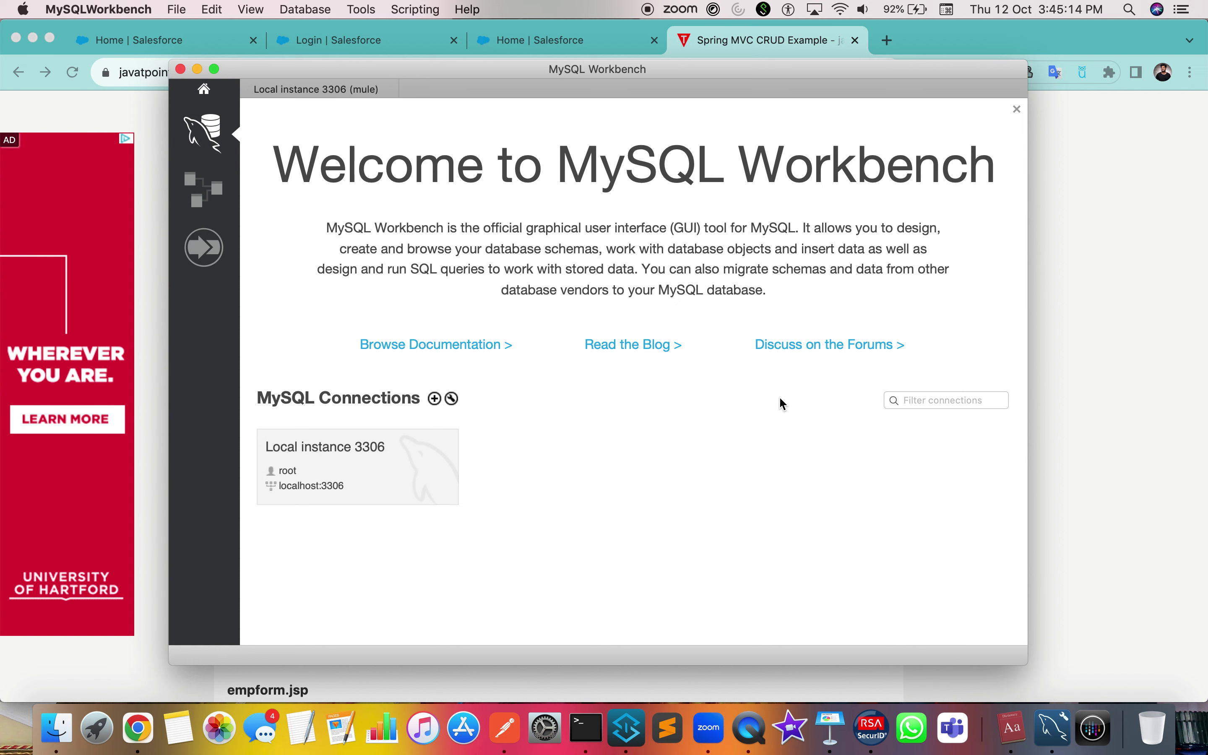
Trim the Workbench query to select * from mule.Bankdetails; and run it
{"action": "left_click", "coordinate": [341, 468]}
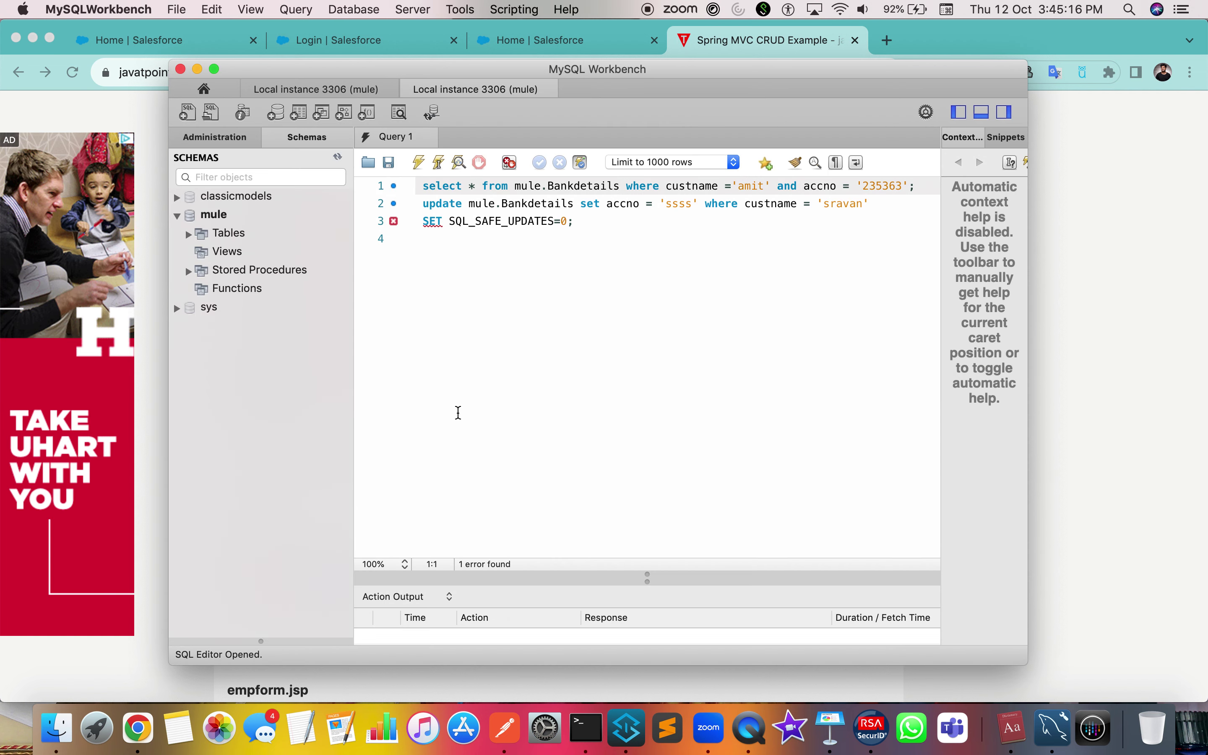
{"action": "left_click_drag", "start_coordinate": [633, 185], "coordinate": [673, 328]}
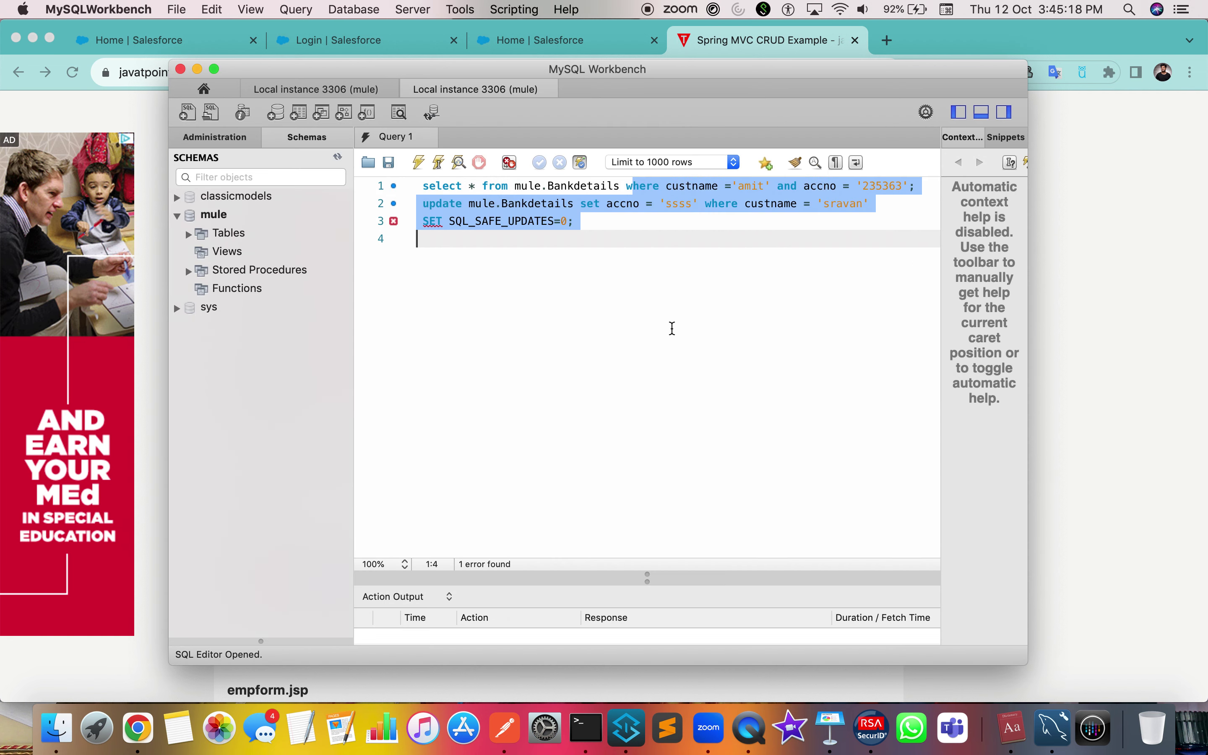
{"action": "key", "text": "BackSpace"}
{"action": "key", "text": "BackSpace"}
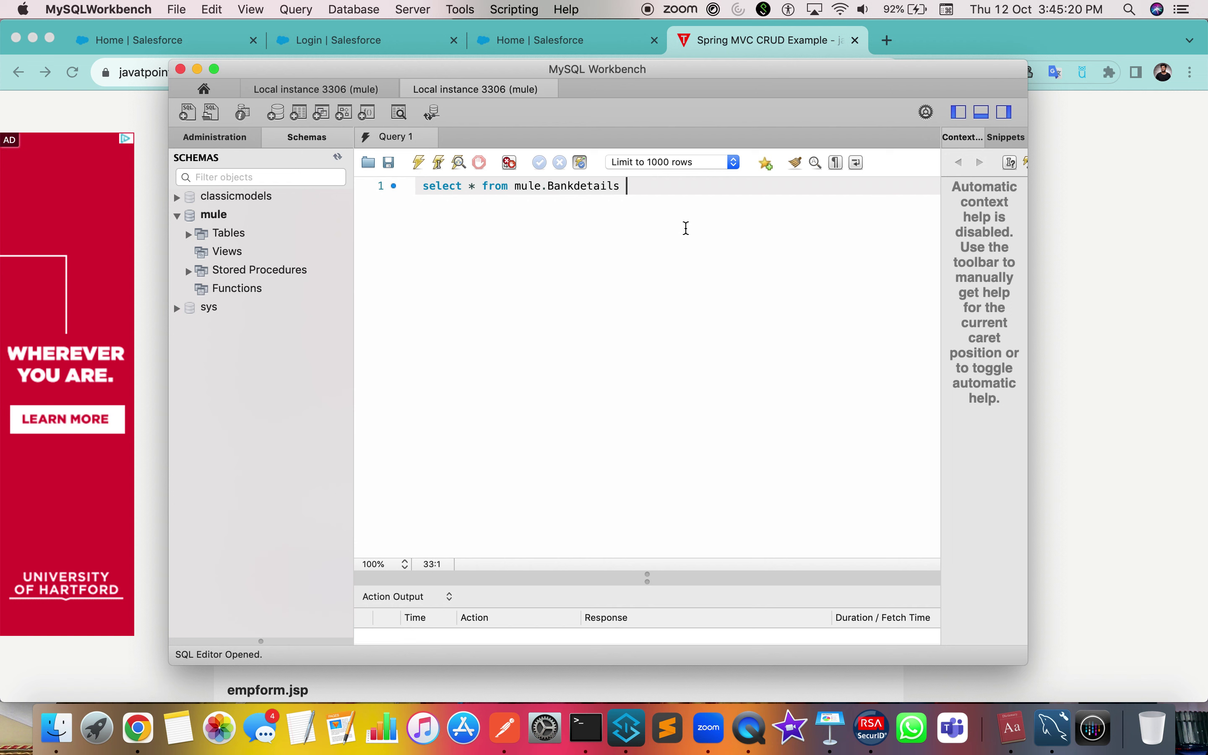
{"action": "type", "text": ";"}
{"action": "left_click_drag", "start_coordinate": [674, 185], "coordinate": [417, 186]}
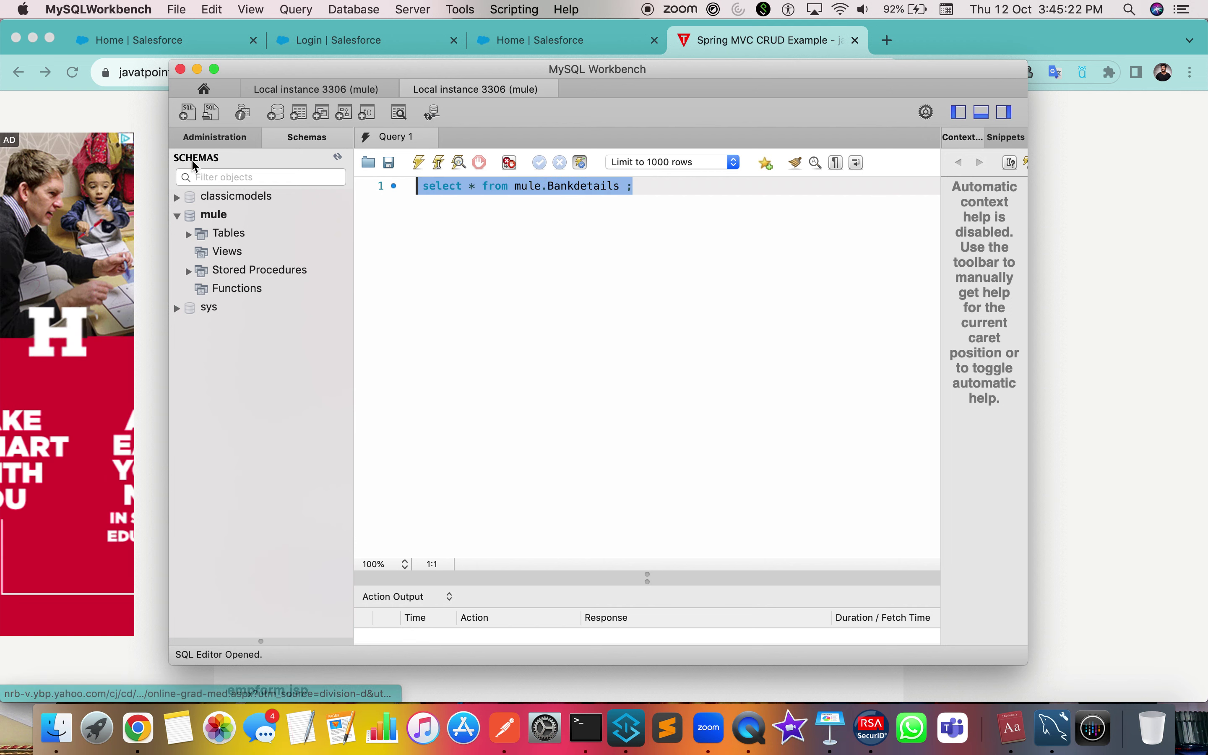
{"action": "left_click", "coordinate": [422, 163]}
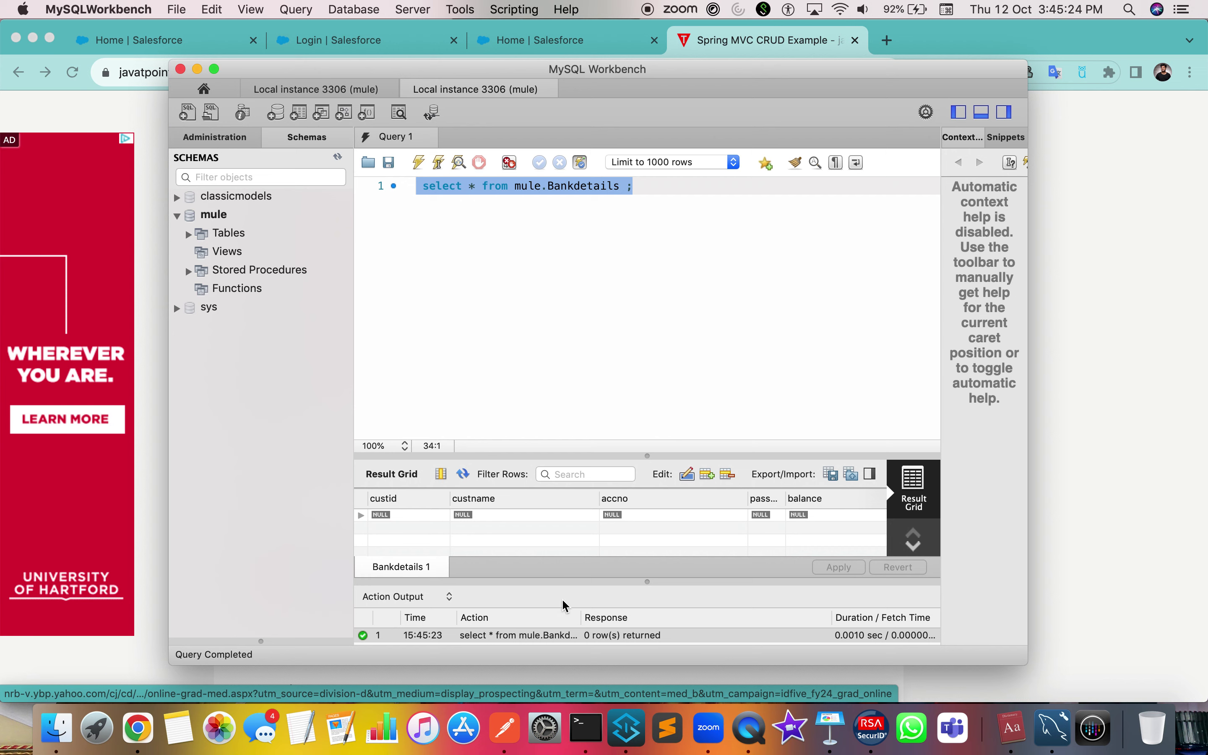
Select the whole mule.Bankdetails query in the editor for copying
{"action": "left_click", "coordinate": [587, 289]}
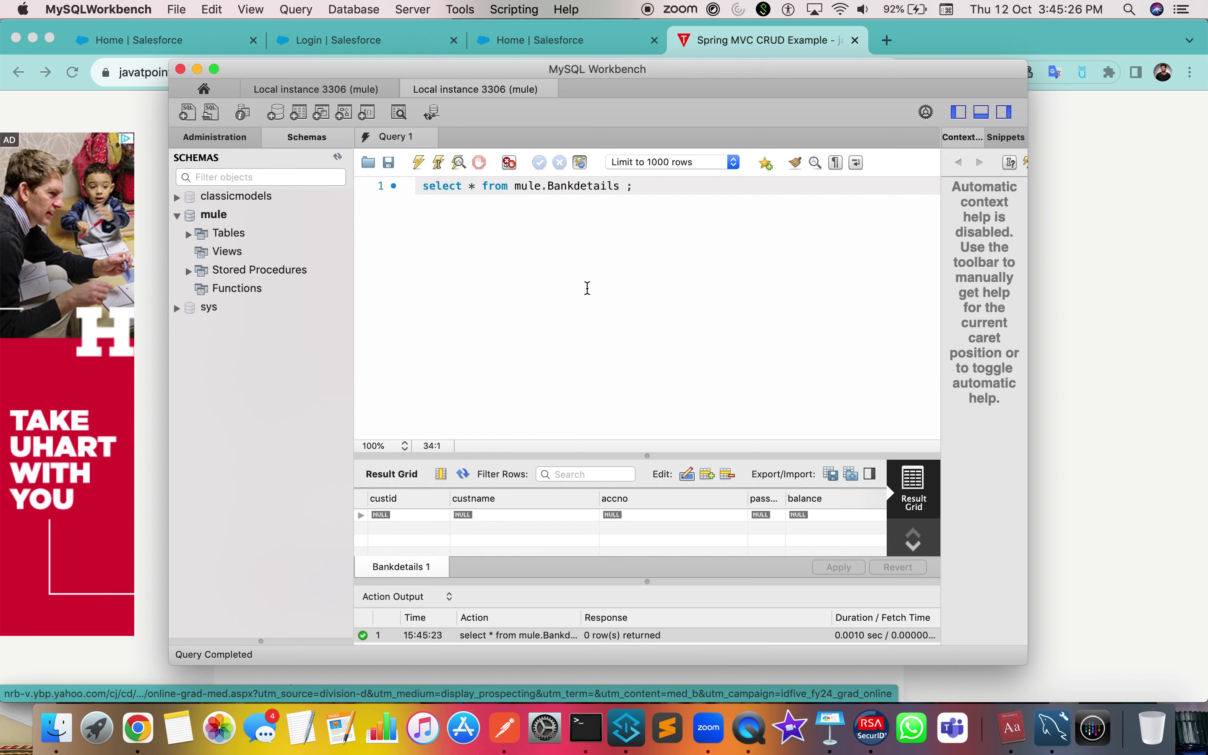
{"action": "key", "text": "super+a"}
{"action": "key", "text": "super+c"}
{"action": "key", "text": "super+Tab"}
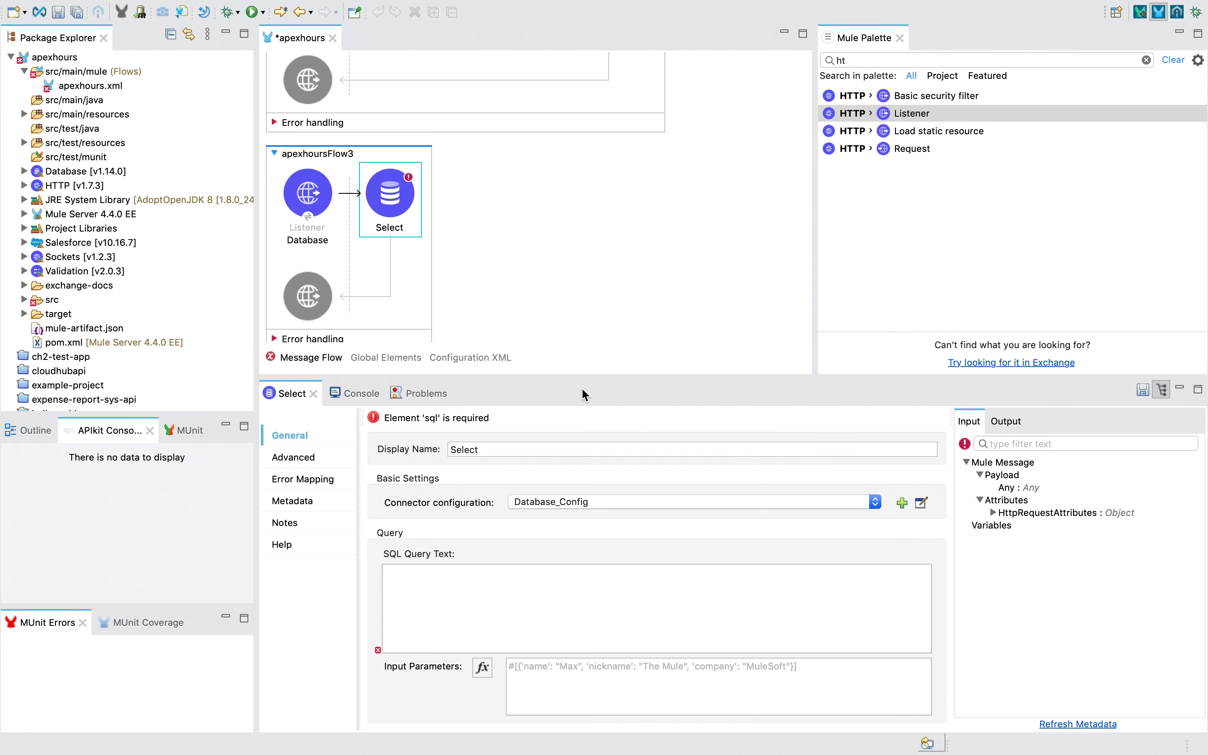
Paste select * from mule.Bankdetails into SQL Query Text without the leading space
{"action": "left_click", "coordinate": [490, 603]}
{"action": "key", "text": "super+v"}
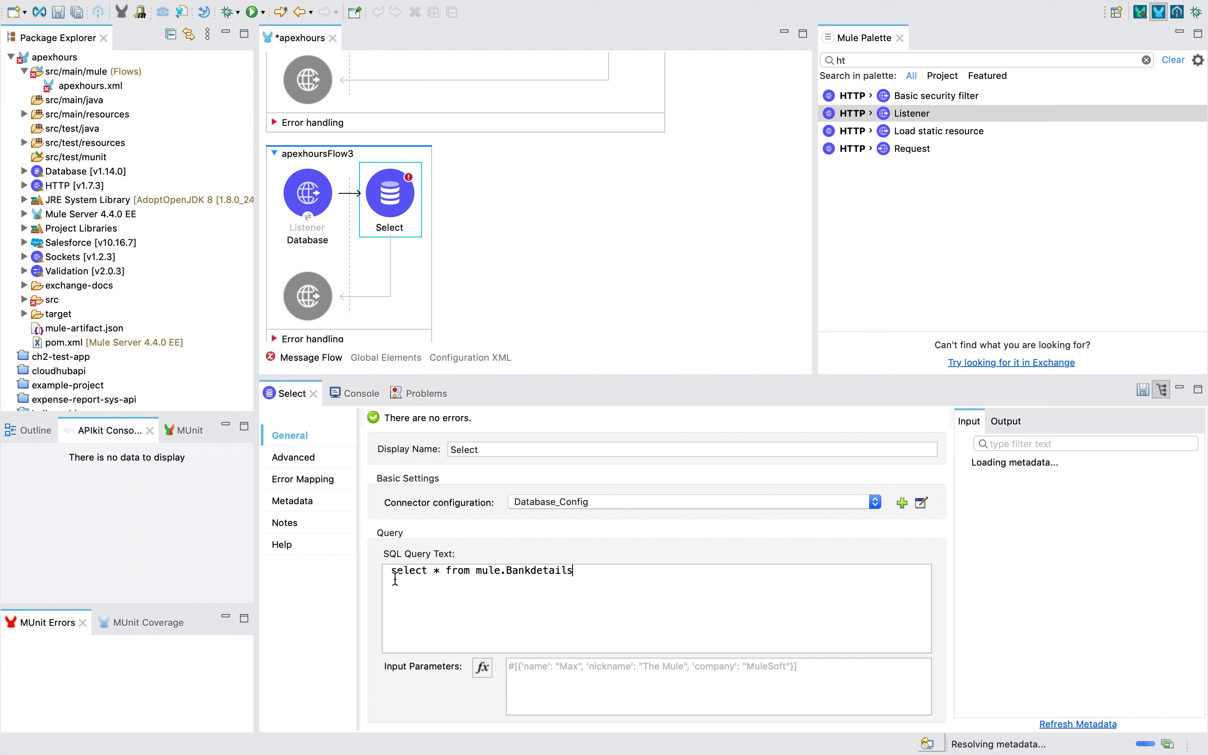
{"action": "key", "text": "BackSpace"}
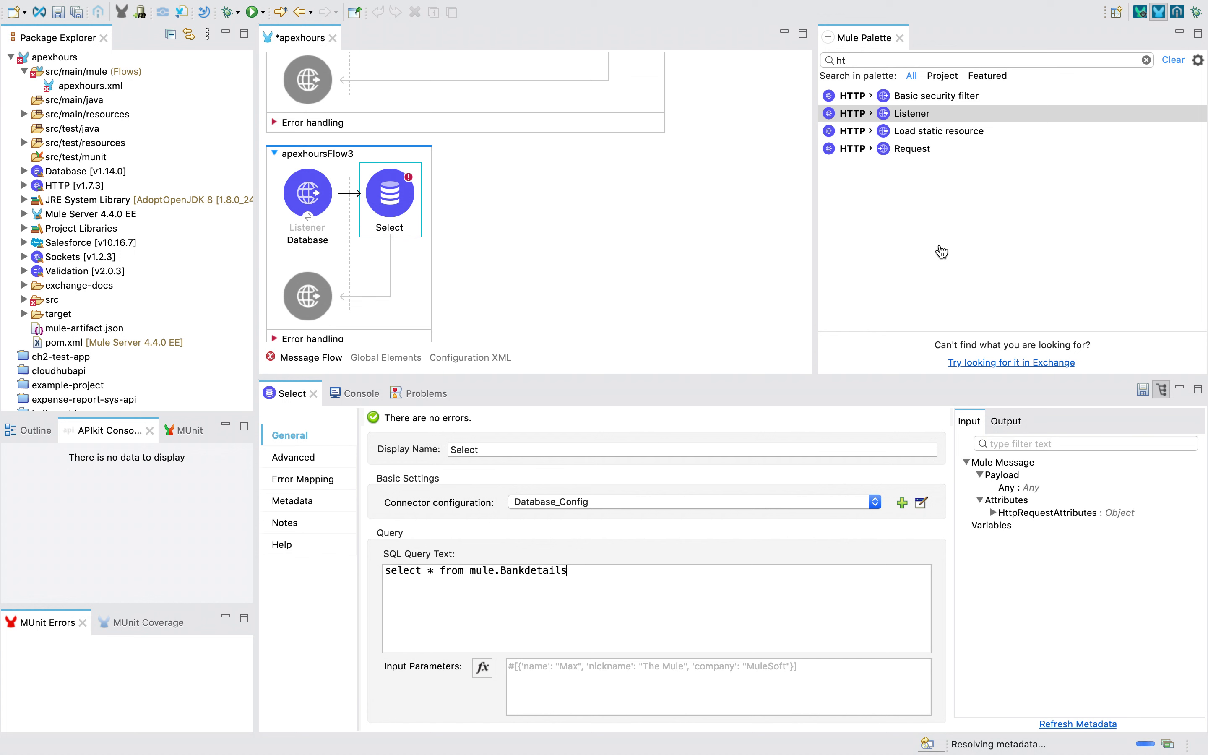
{"action": "left_click", "coordinate": [887, 60]}
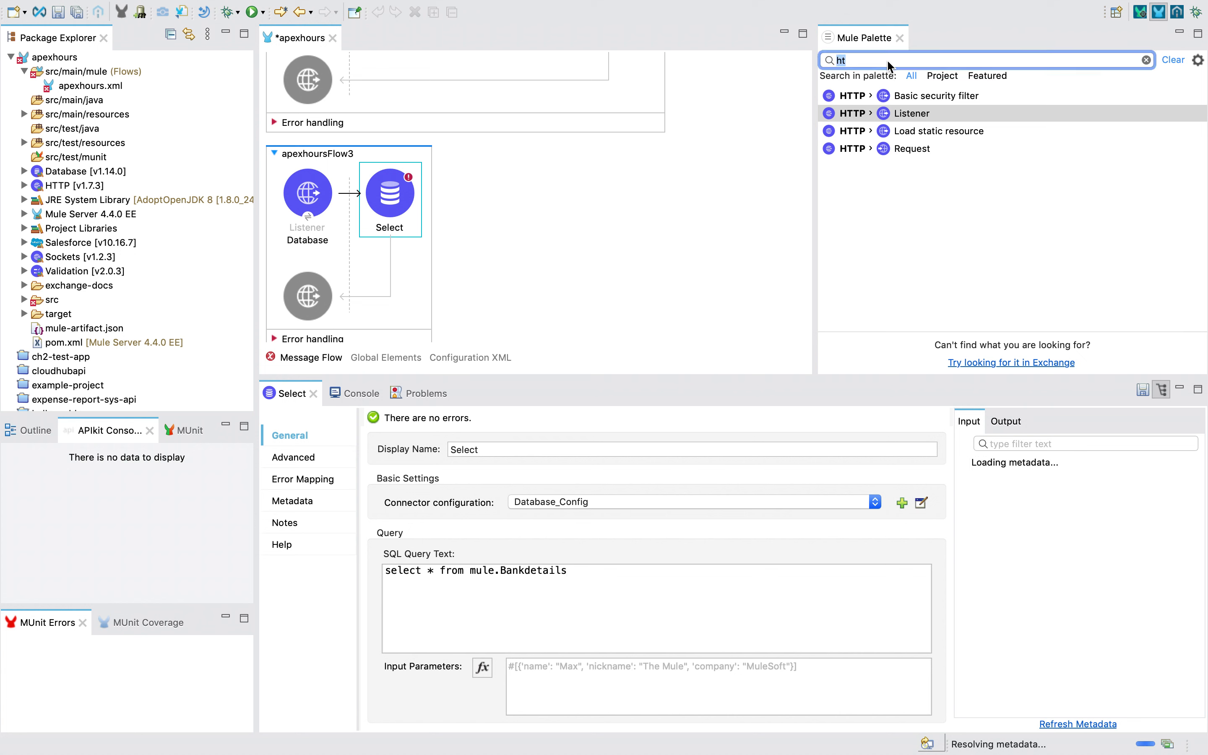
{"action": "key", "text": "BackSpace"}
{"action": "key", "text": "BackSpace"}
Add a Transform Message after Select that outputs payload as application/json
{"action": "type", "text": "tras"}
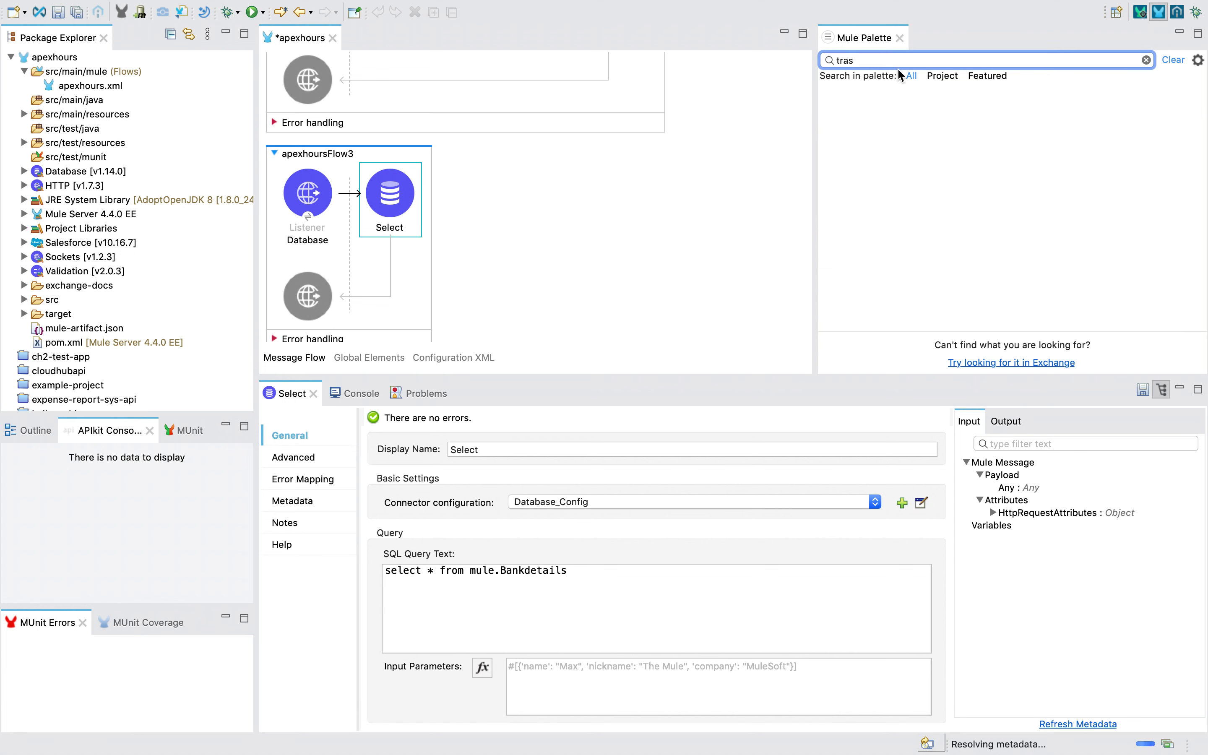
{"action": "key", "text": "BackSpace"}
{"action": "left_click_drag", "start_coordinate": [849, 95], "coordinate": [414, 218]}
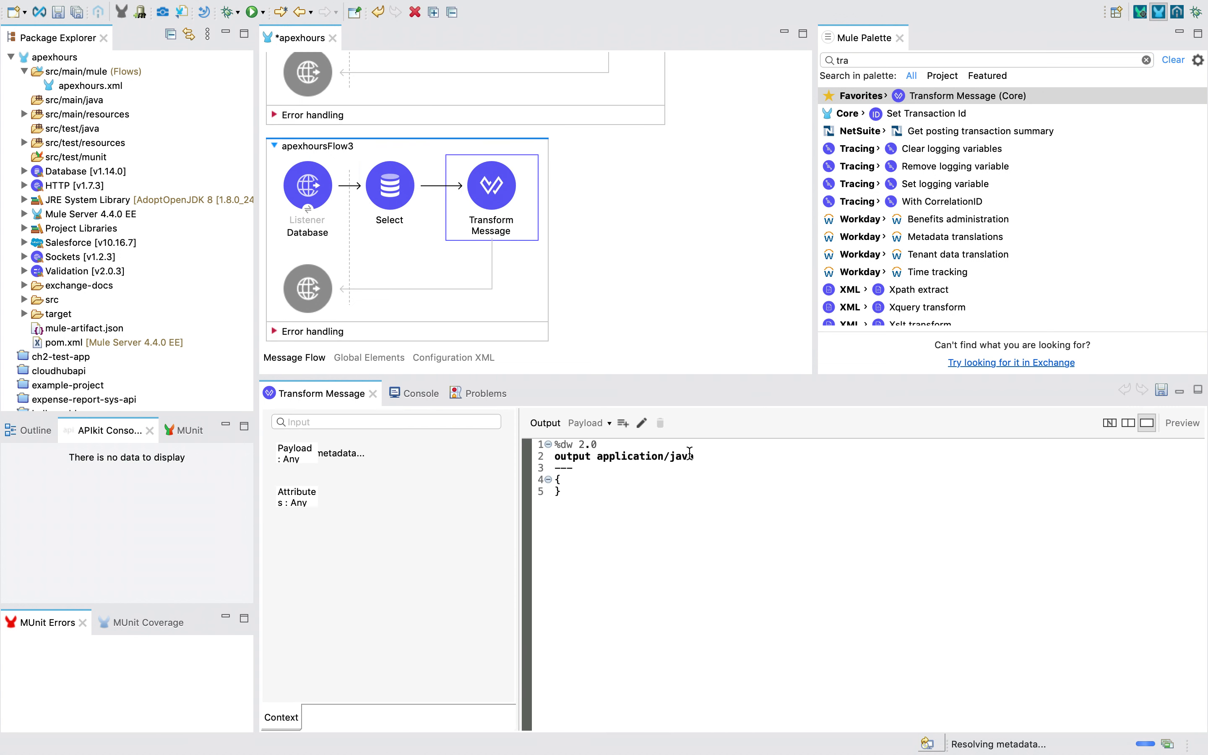
{"action": "double_click", "coordinate": [685, 456]}
{"action": "type", "text": "json"}
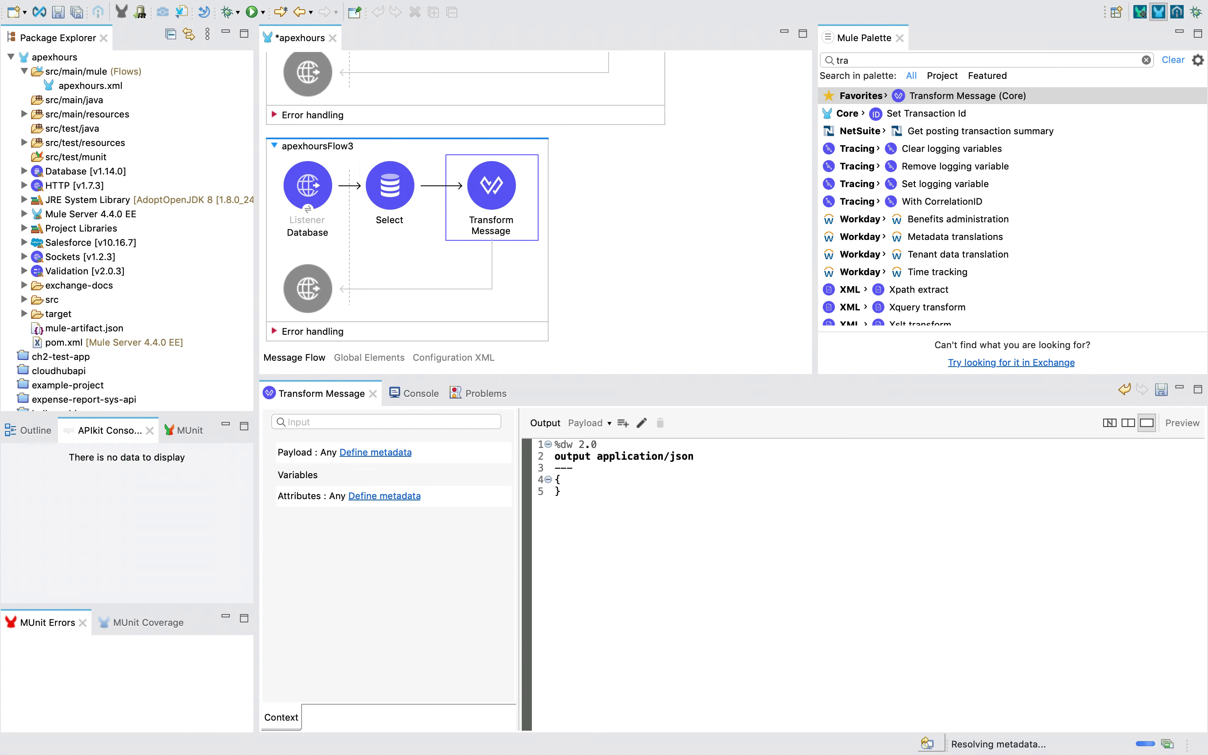
{"action": "left_click", "coordinate": [556, 489]}
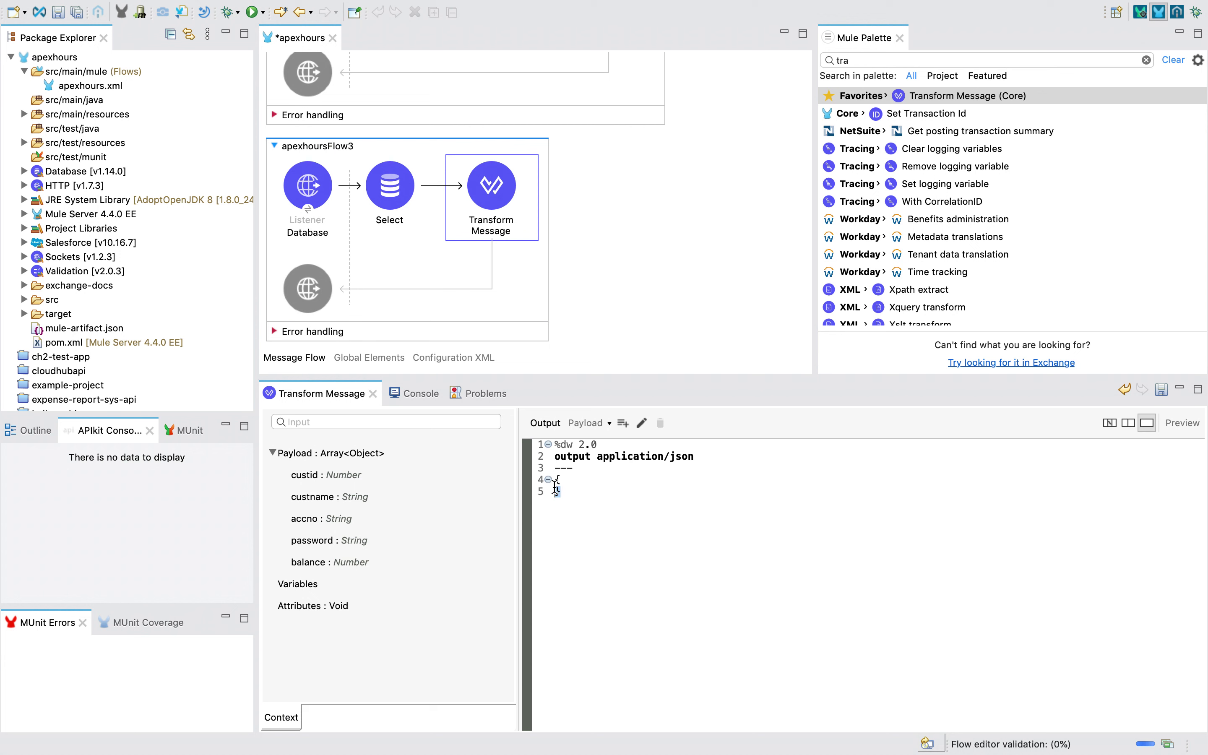
{"action": "type", "text": "paylo"}
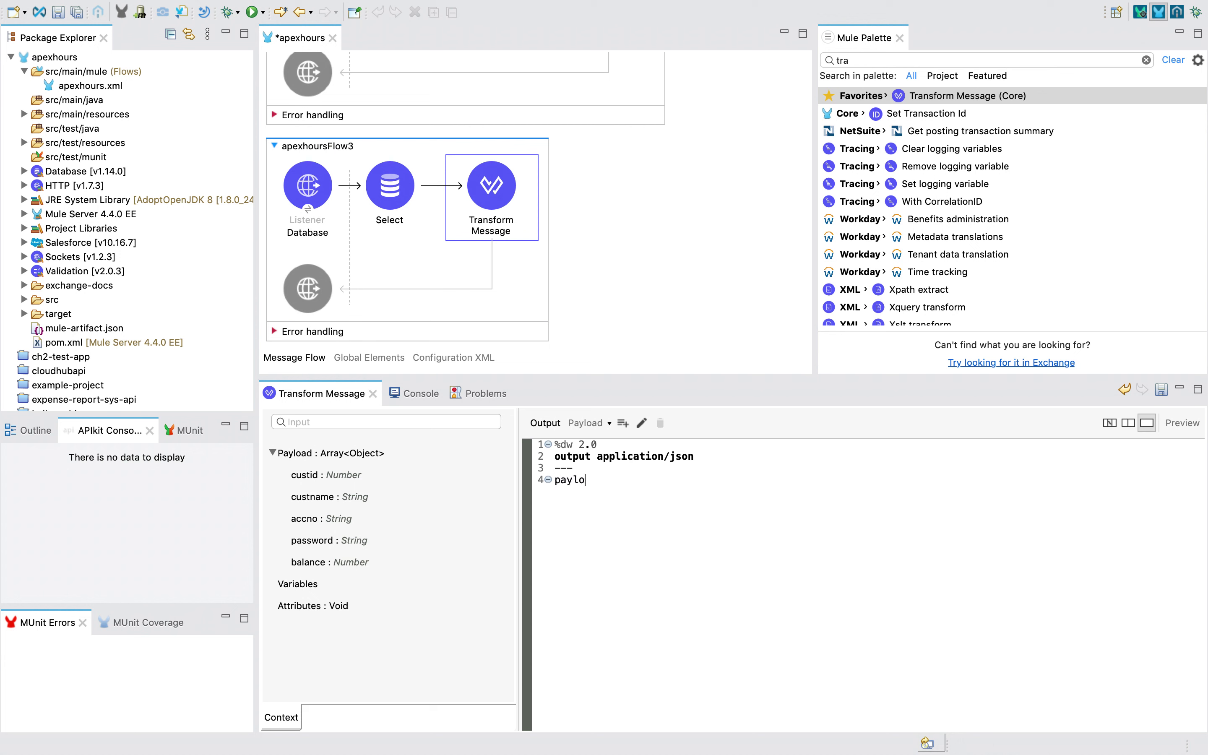
{"action": "type", "text": "ad"}
Save the project and add a breakpoint on the Select step
{"action": "left_click", "coordinate": [679, 236]}
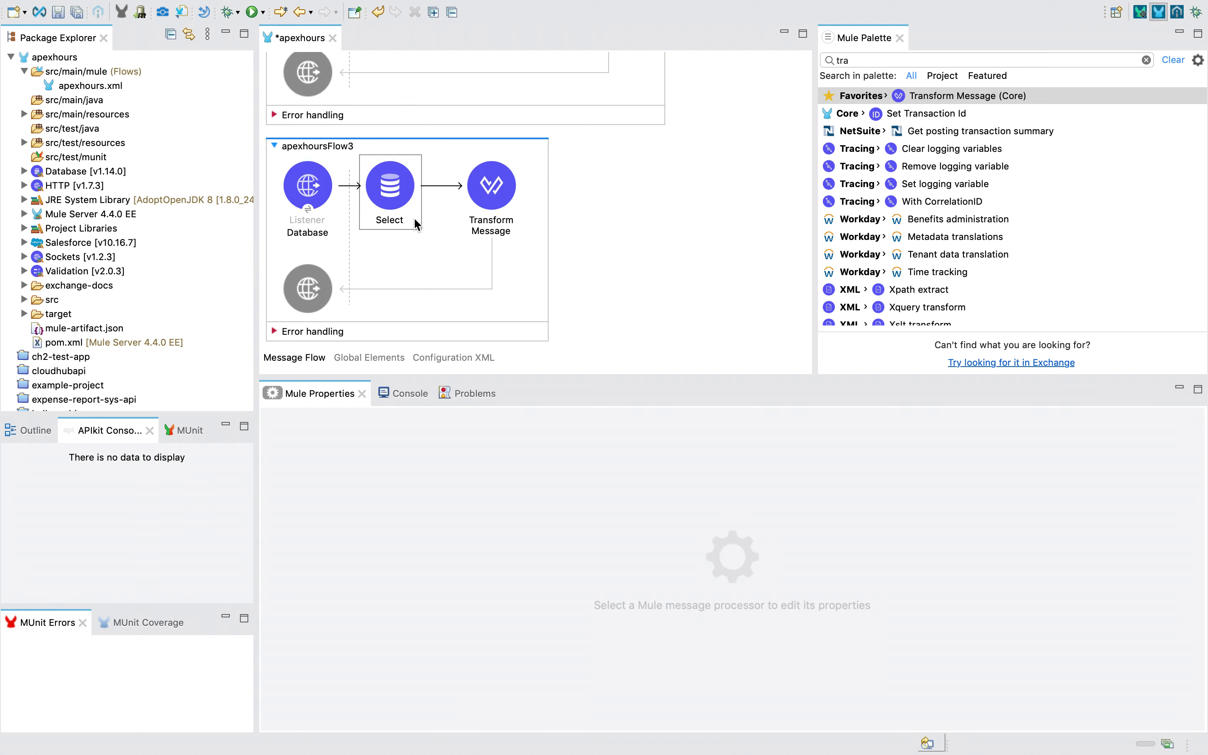
{"action": "left_click", "coordinate": [484, 197]}
{"action": "key", "text": "super+s"}
{"action": "right_click", "coordinate": [484, 197]}
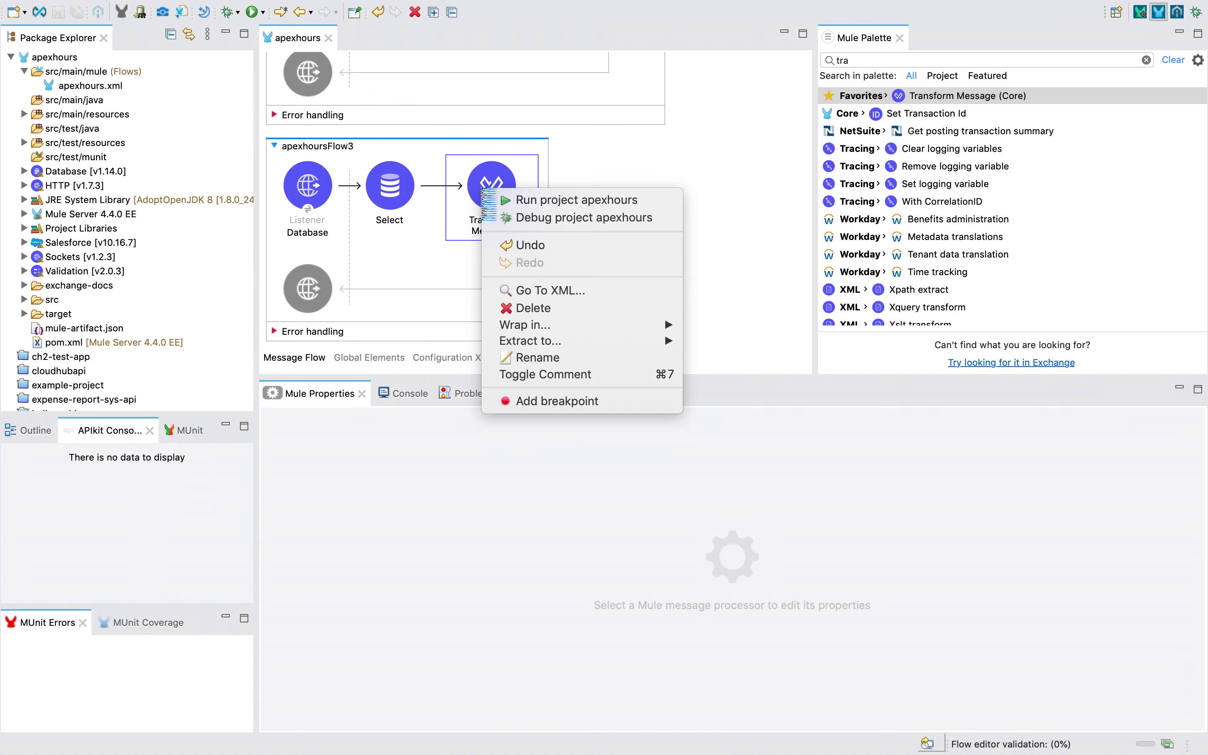
{"action": "left_click", "coordinate": [386, 204]}
{"action": "right_click", "coordinate": [385, 201]}
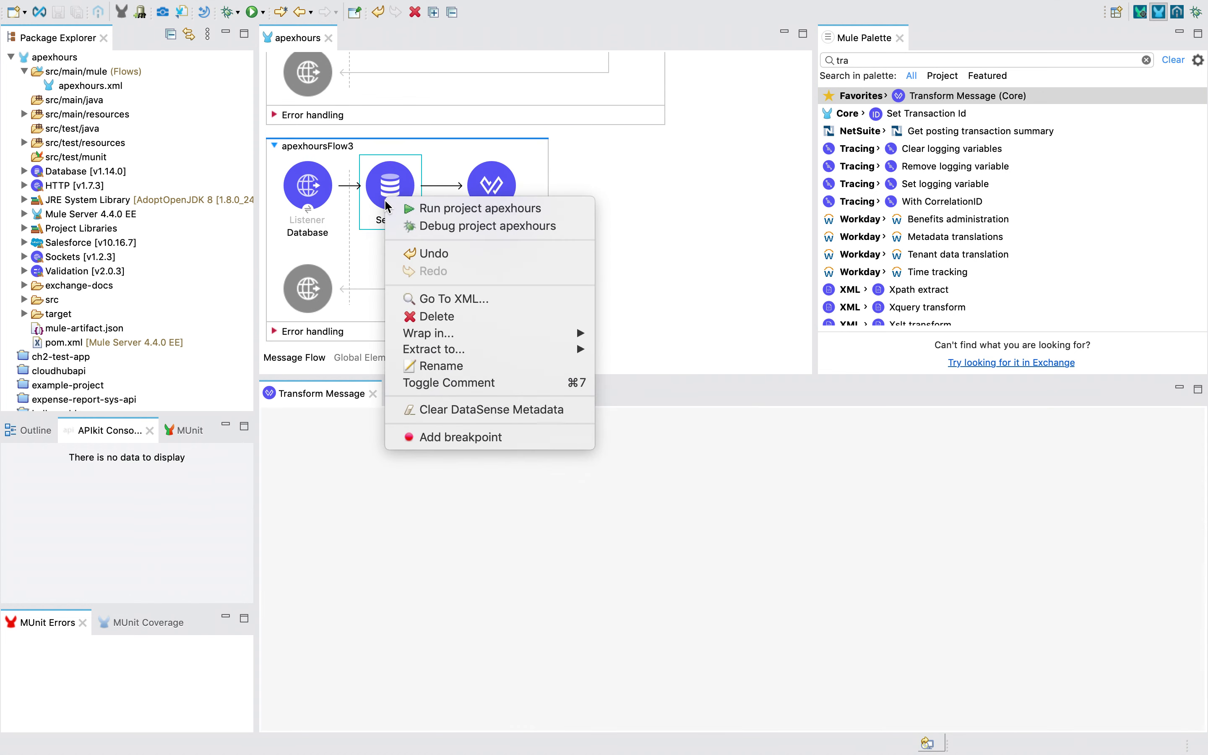
{"action": "left_click", "coordinate": [424, 465]}
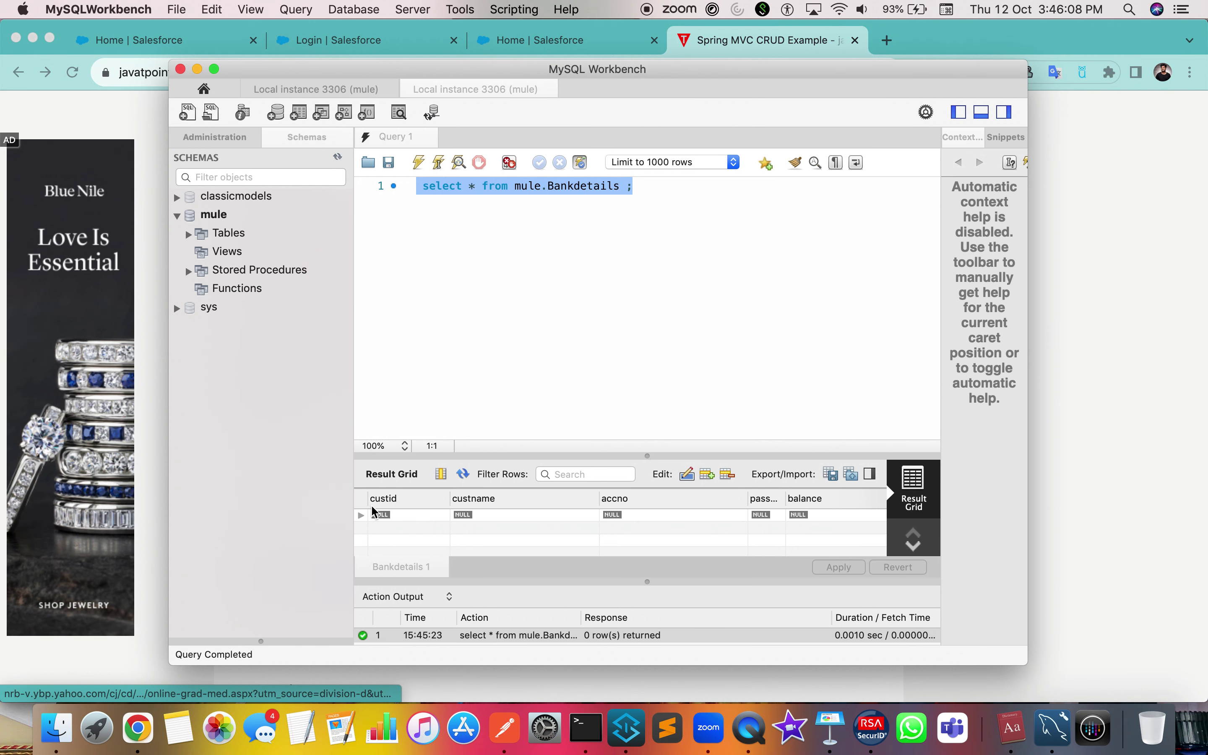
{"action": "key", "text": "ctrl+Right"}
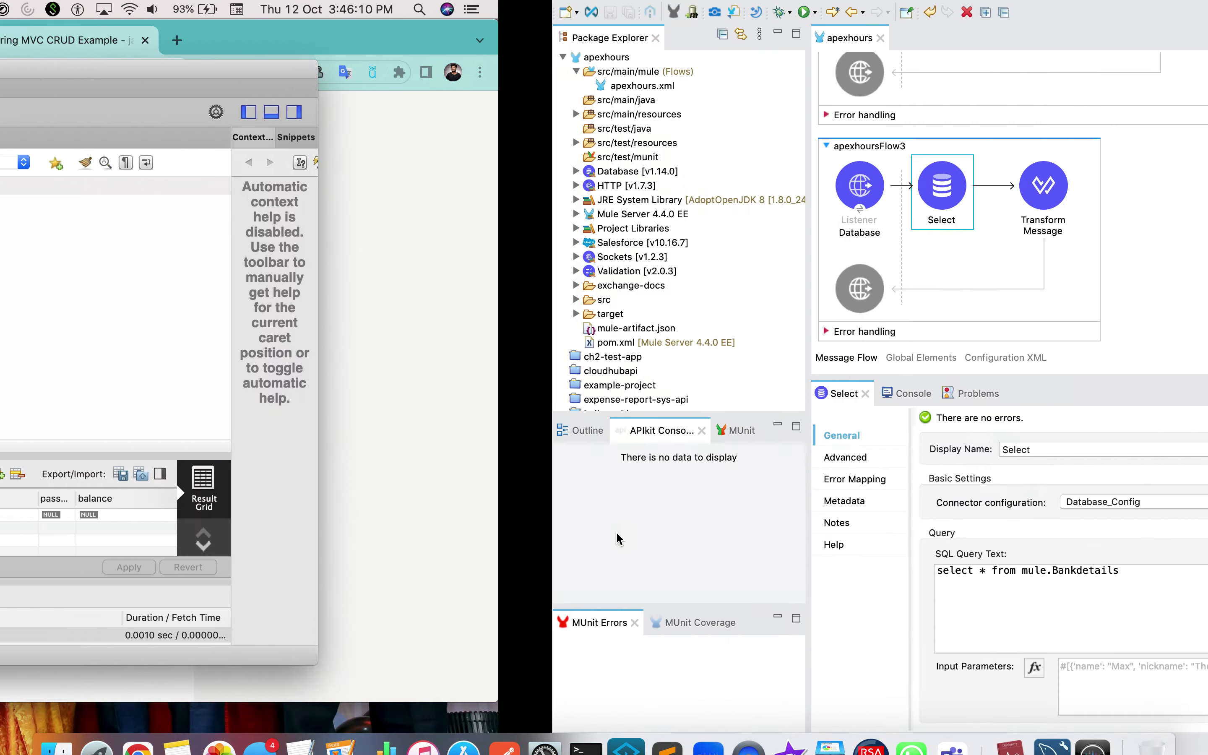
Launch the apexhours project in debug mode from the flow canvas
{"action": "right_click", "coordinate": [609, 219]}
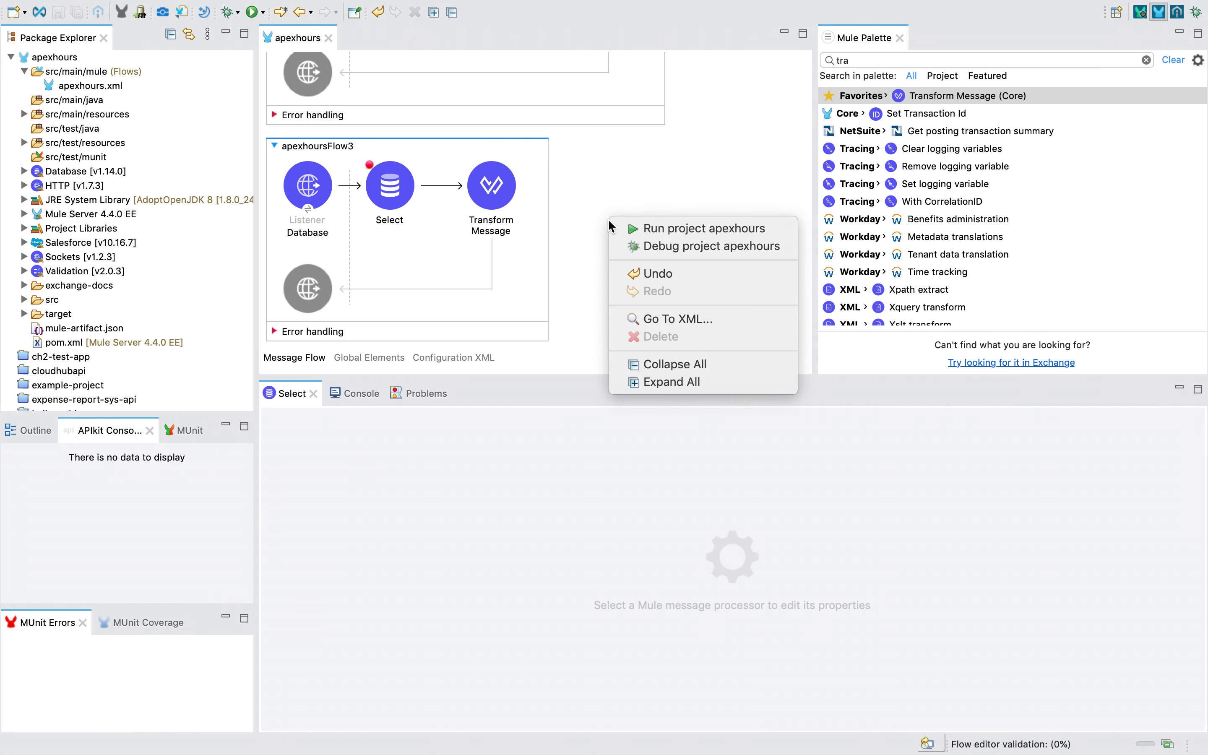
{"action": "left_click", "coordinate": [628, 245]}
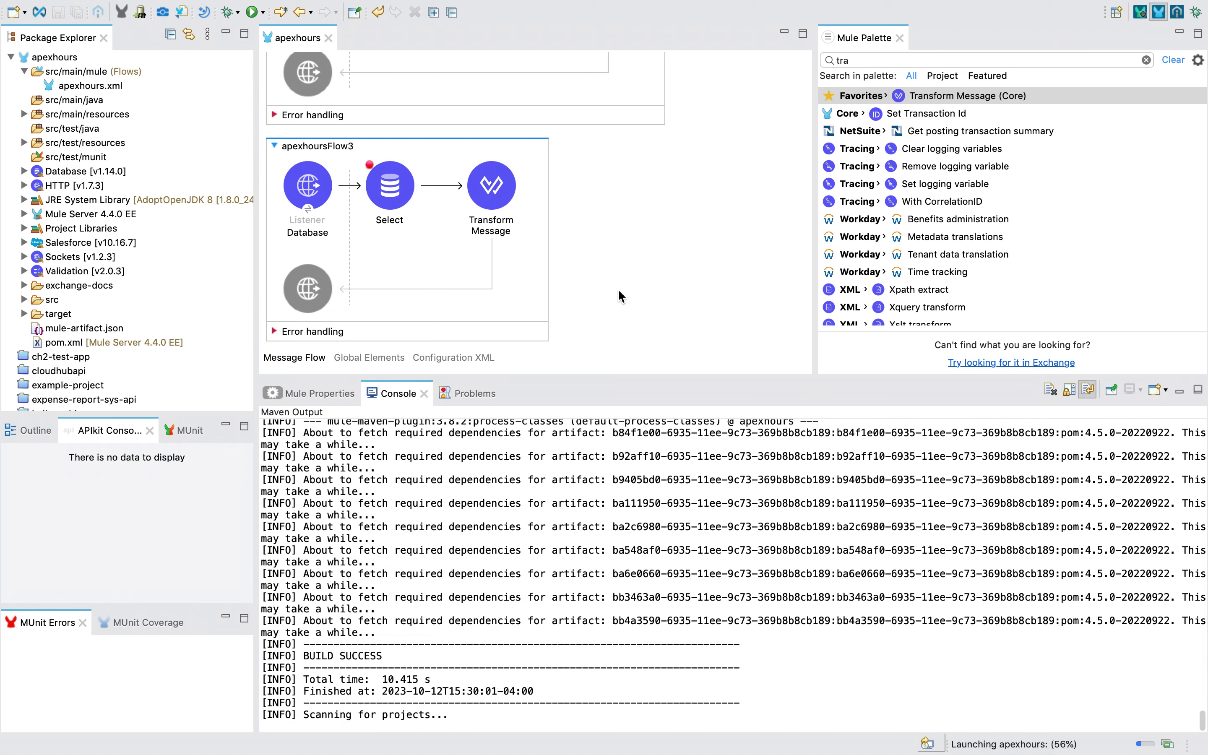
{"action": "key", "text": "ctrl+Left"}
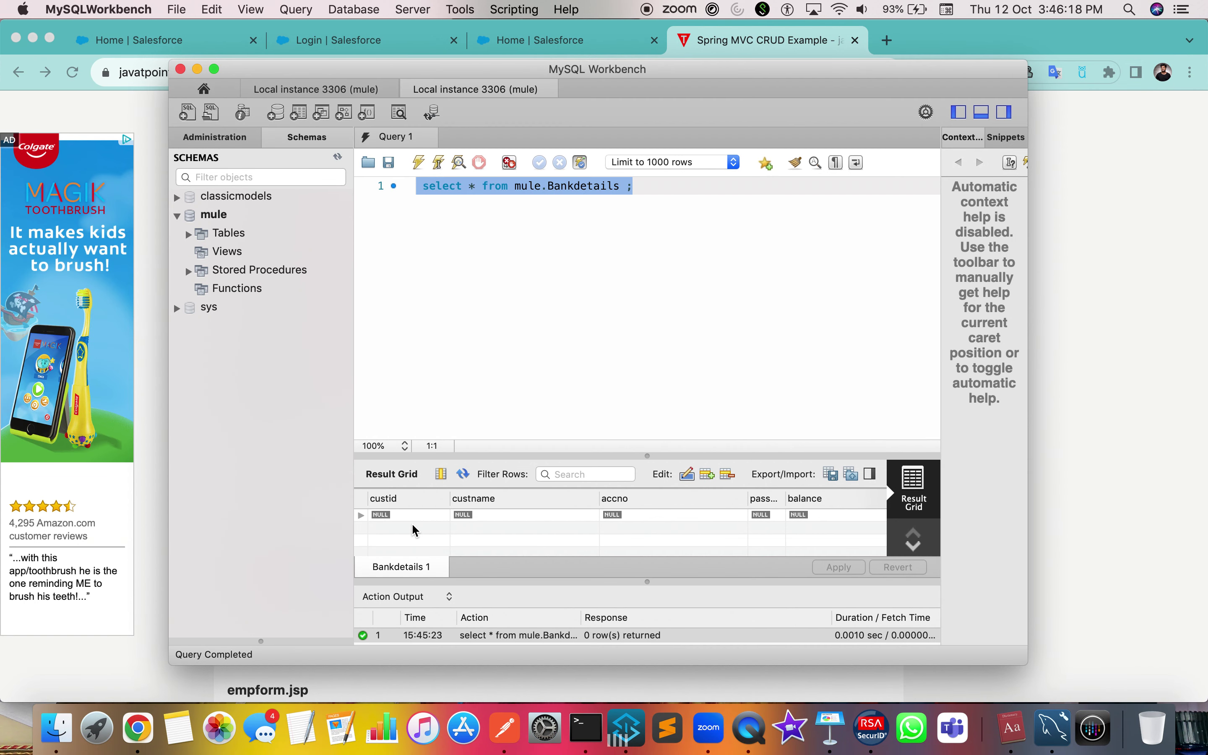
{"action": "key", "text": "ctrl+Right"}
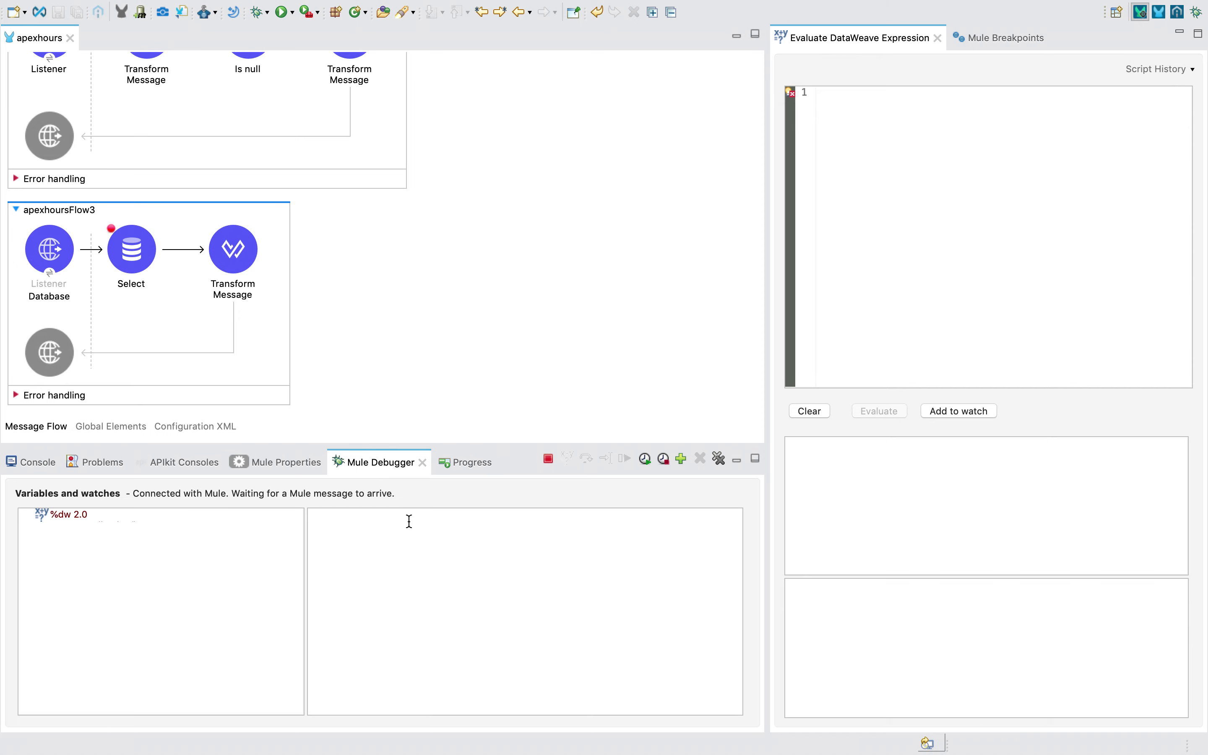
Confirm apexhours is DEPLOYED in the console, then select 'validation' in Postman's localhost:8081 URL
{"action": "left_click", "coordinate": [40, 460]}
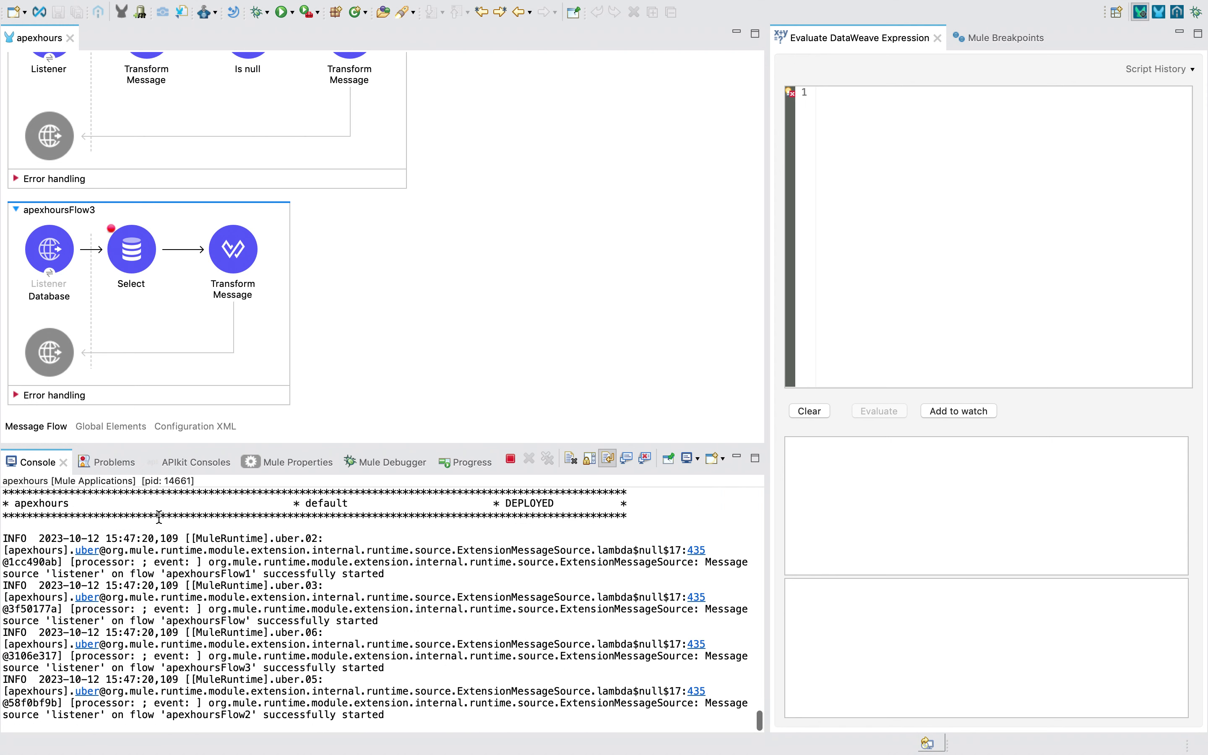
{"action": "left_click_drag", "start_coordinate": [482, 493], "coordinate": [559, 507]}
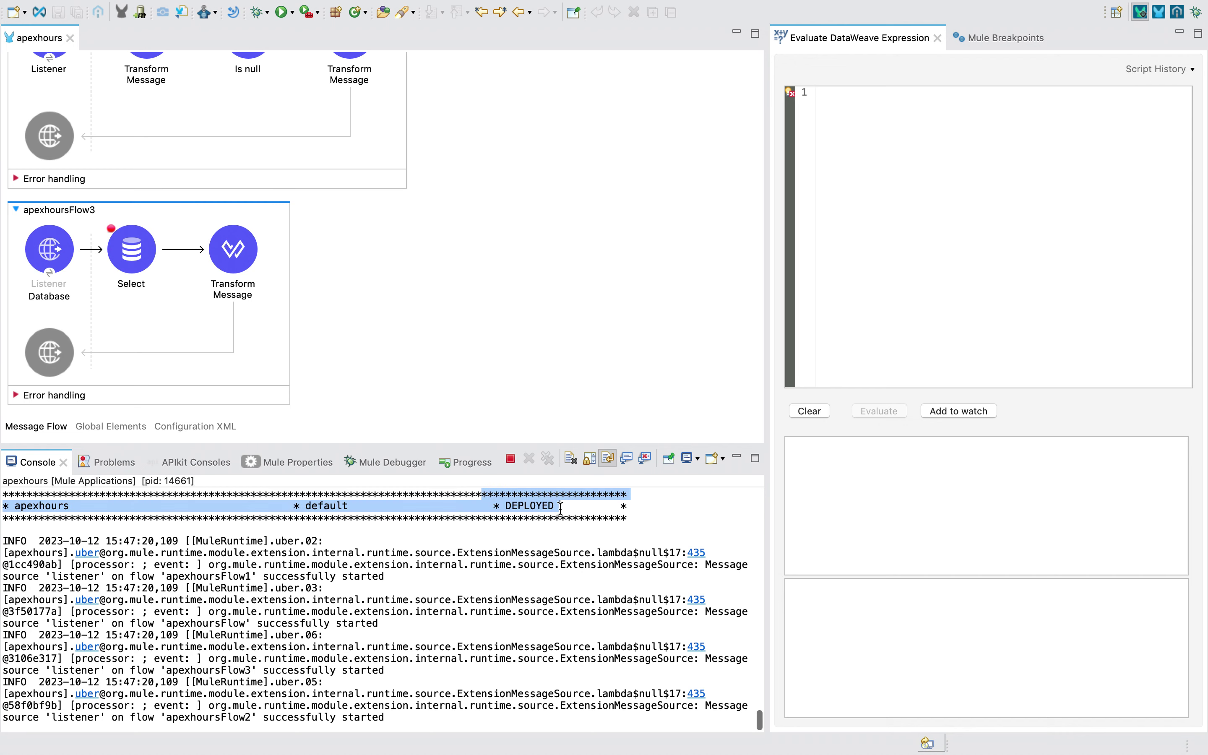
{"action": "key", "text": "ctrl+Left"}
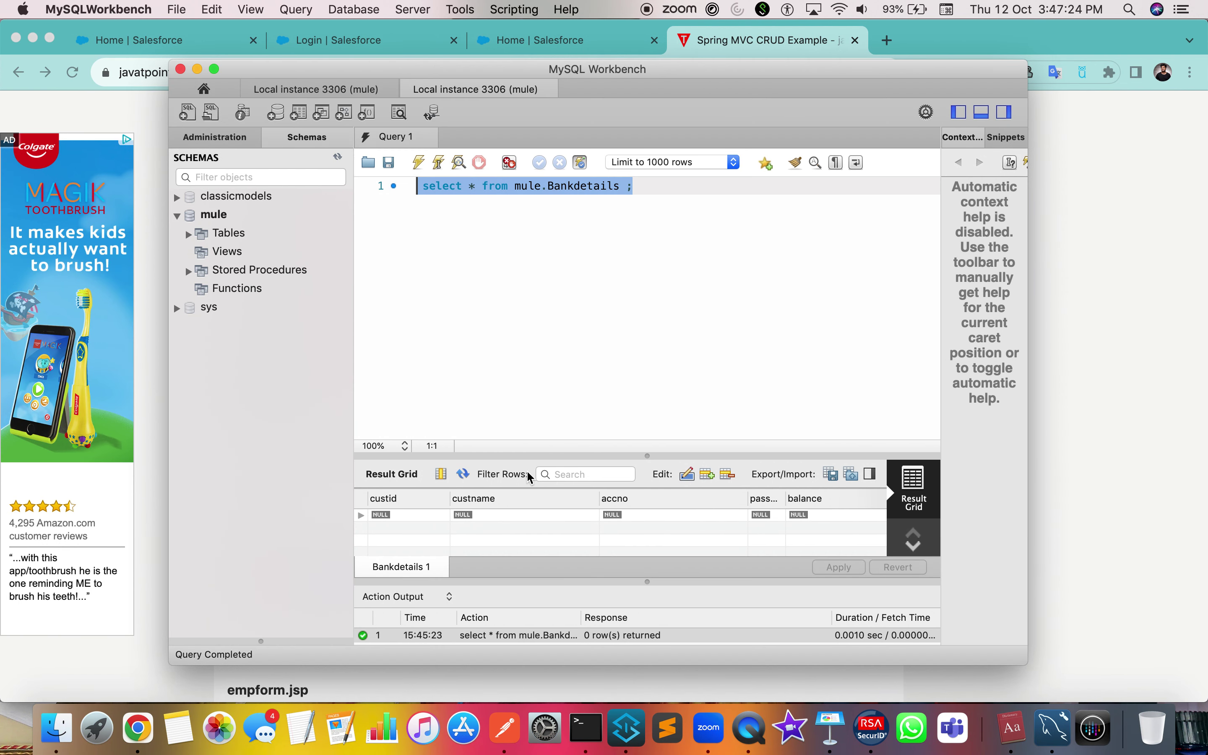
{"action": "left_click", "coordinate": [501, 724]}
{"action": "left_click", "coordinate": [560, 163]}
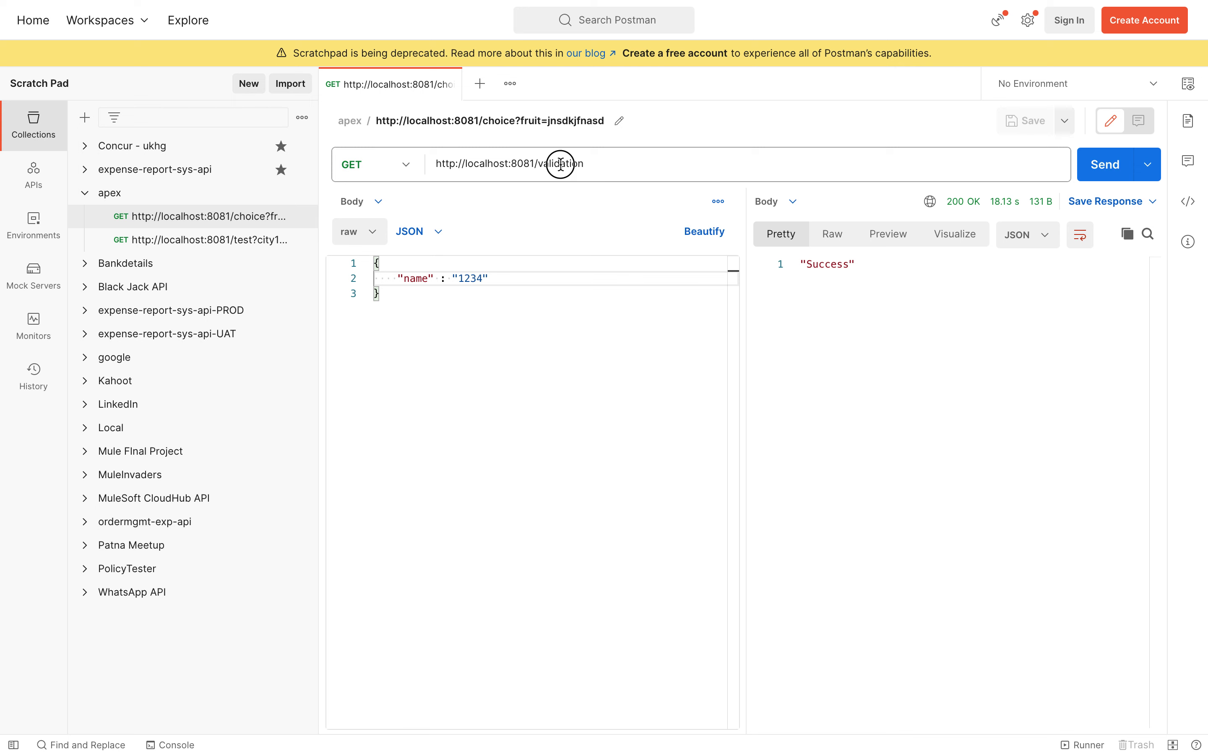
{"action": "double_click", "coordinate": [567, 164]}
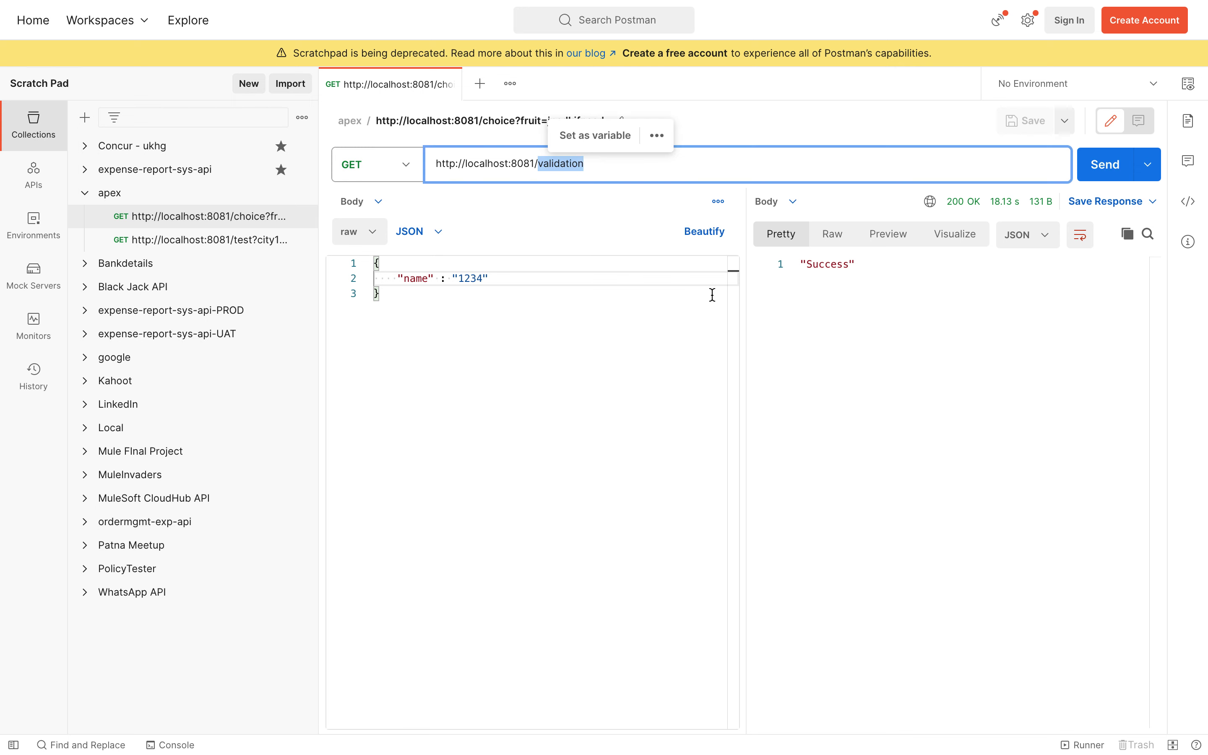